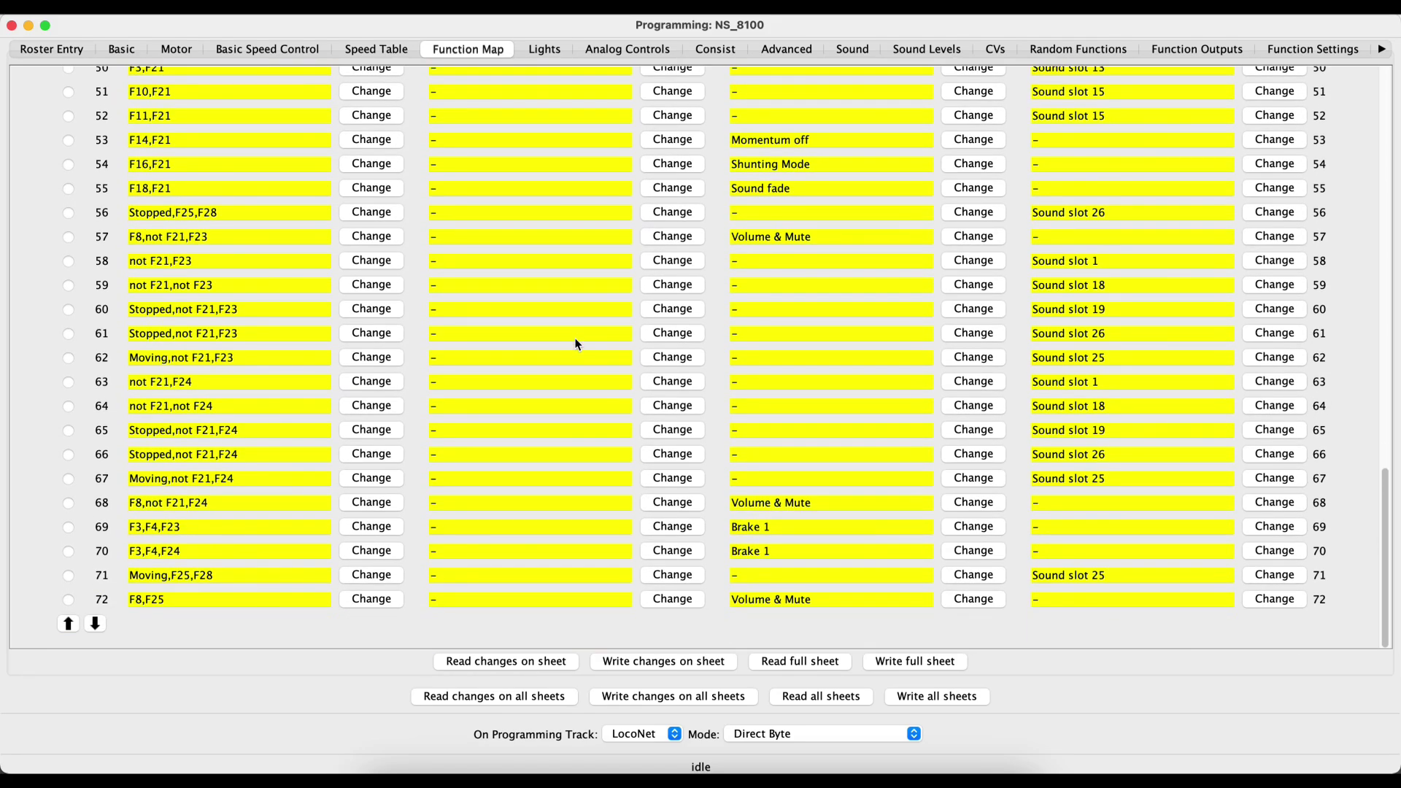
Look through the NS_8100 function map rows for example conditions, physical outputs, logical functions and sound slots.
scroll(576, 342, "up", 8)
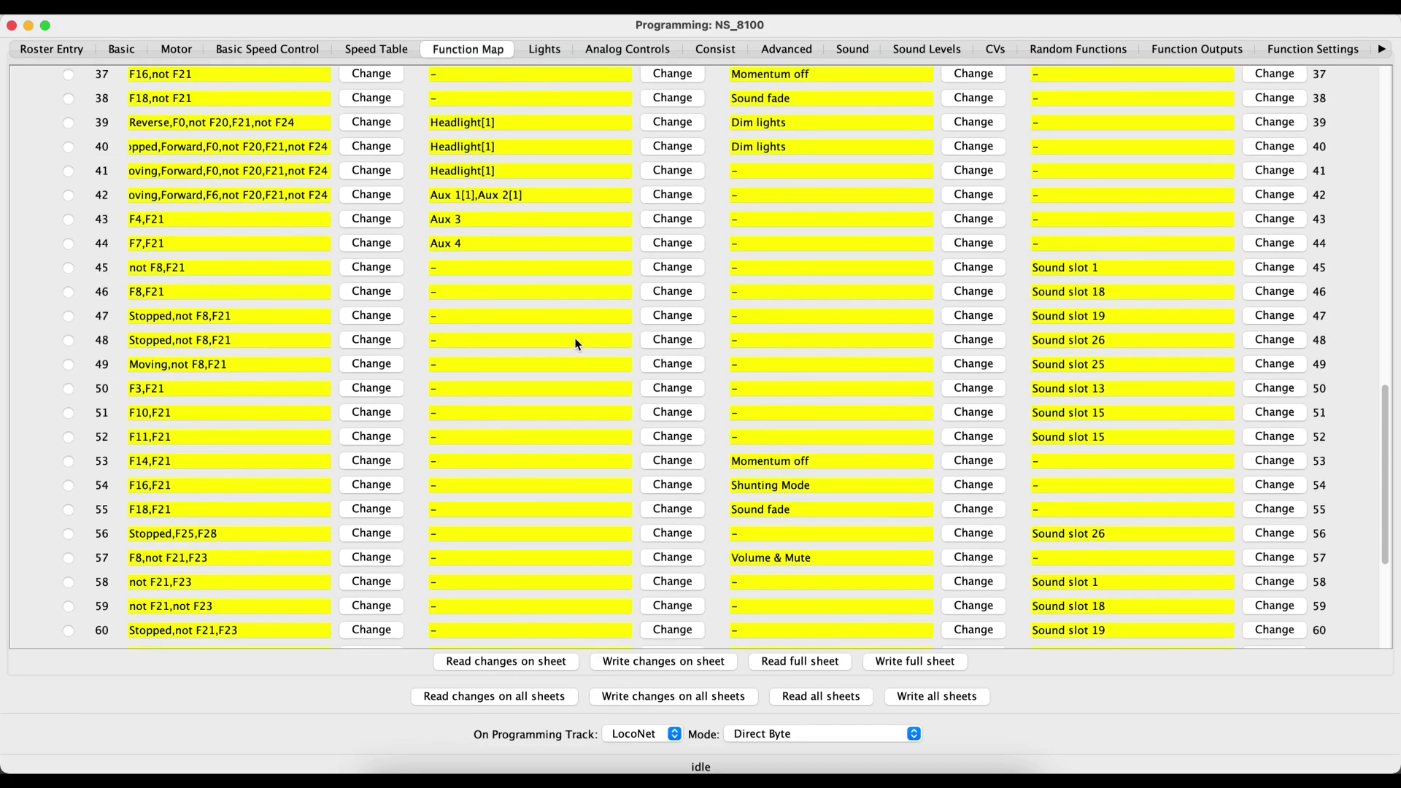
scroll(577, 343, "up", 10)
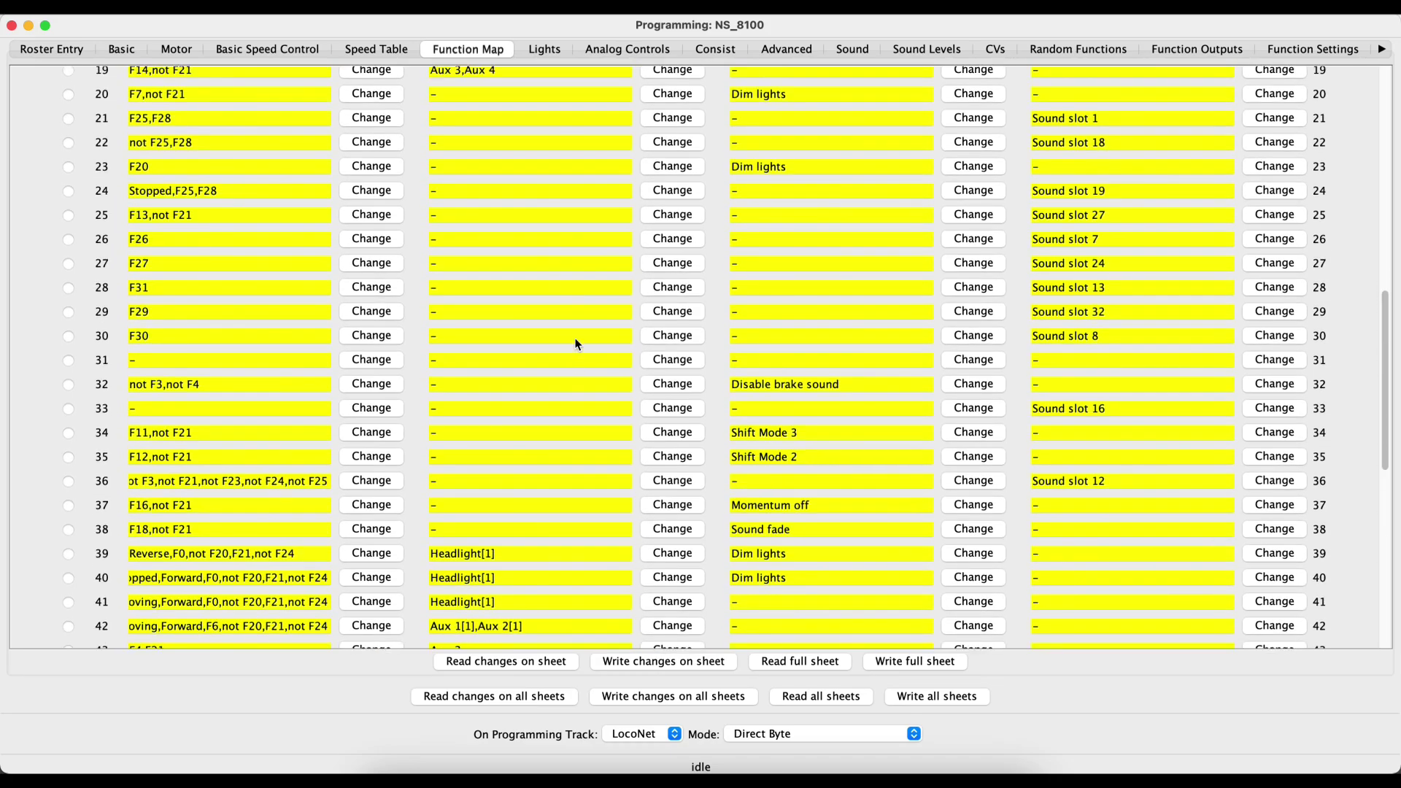
scroll(576, 343, "up", 9)
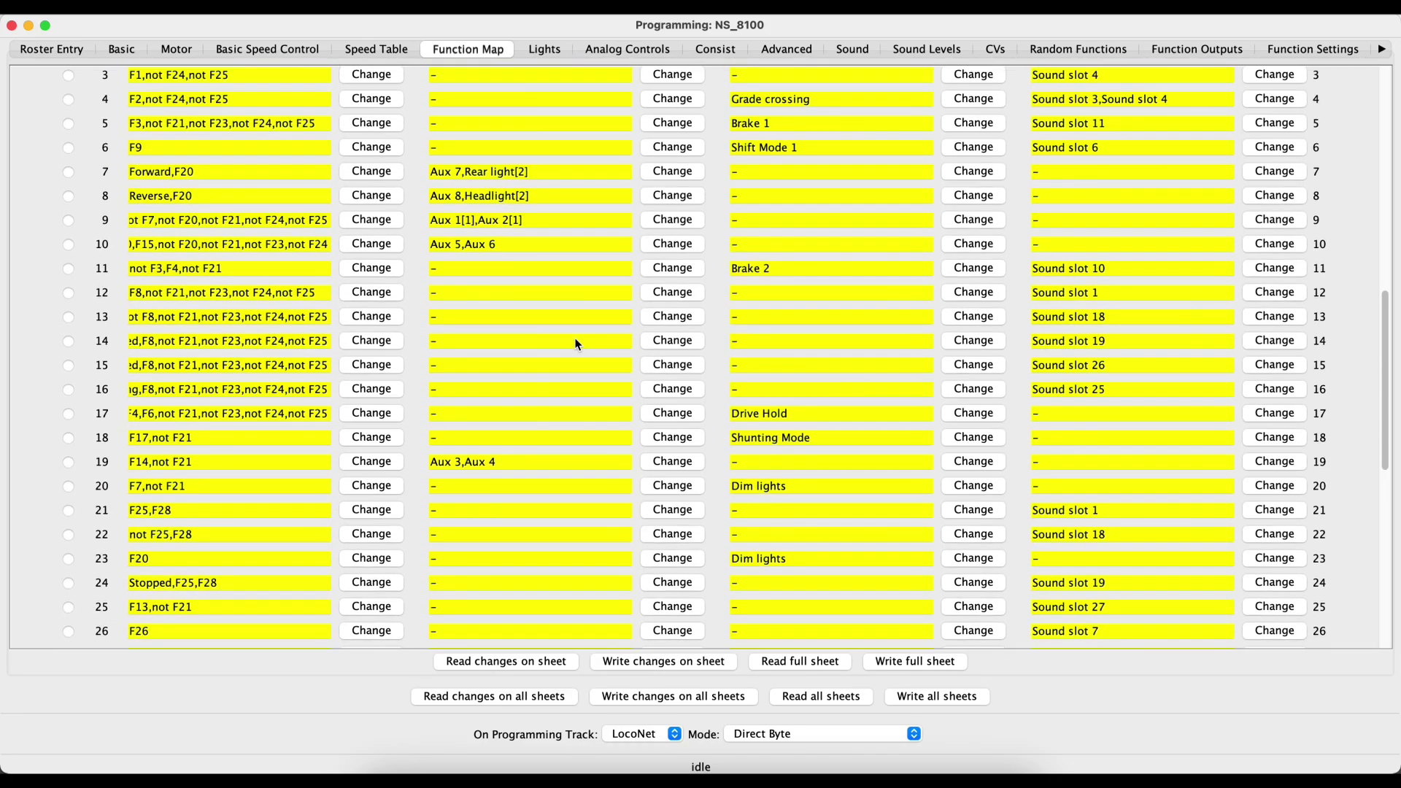
scroll(576, 343, "up", 3)
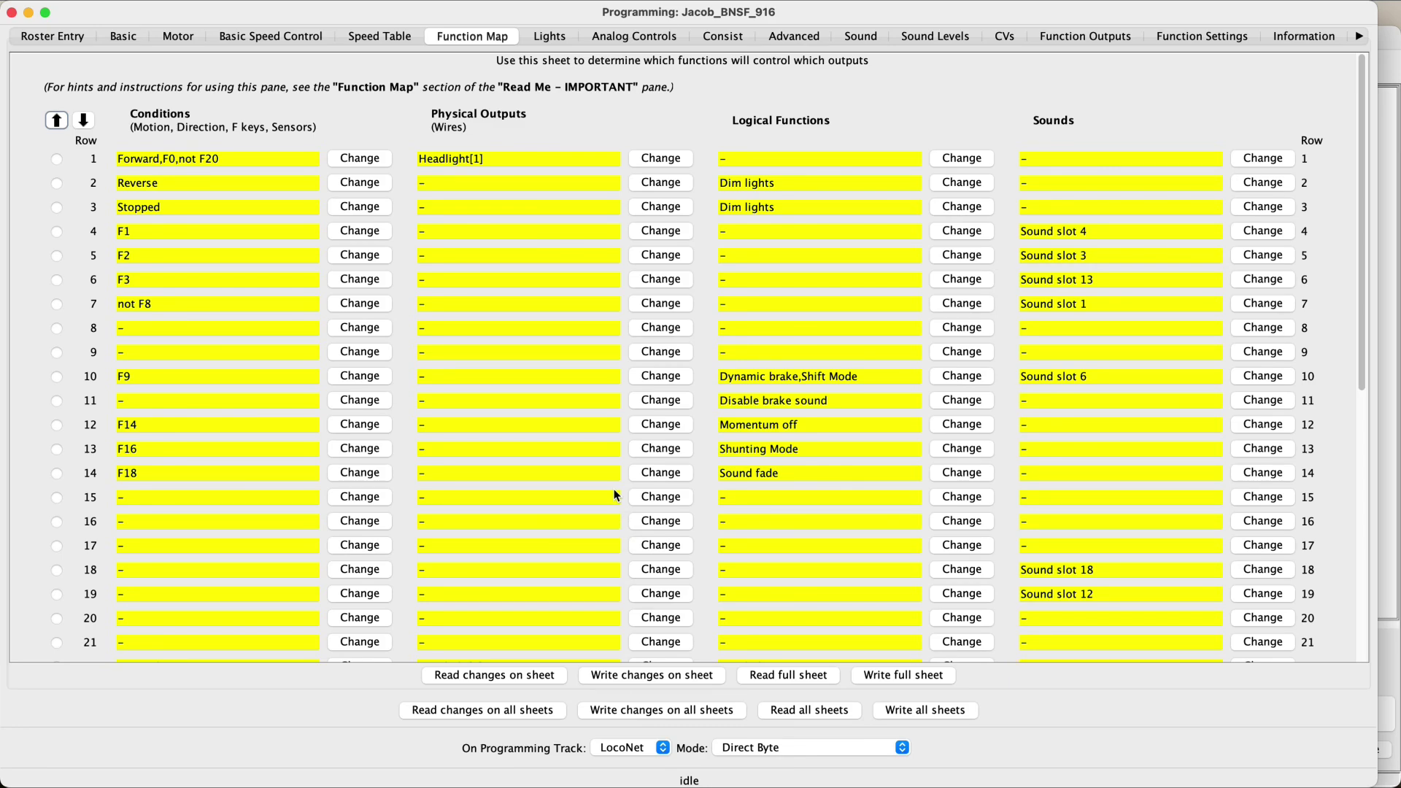
Review the BNSF 916 function map to see which conditions control each output, logical function and sound.
scroll(616, 495, "down", 6)
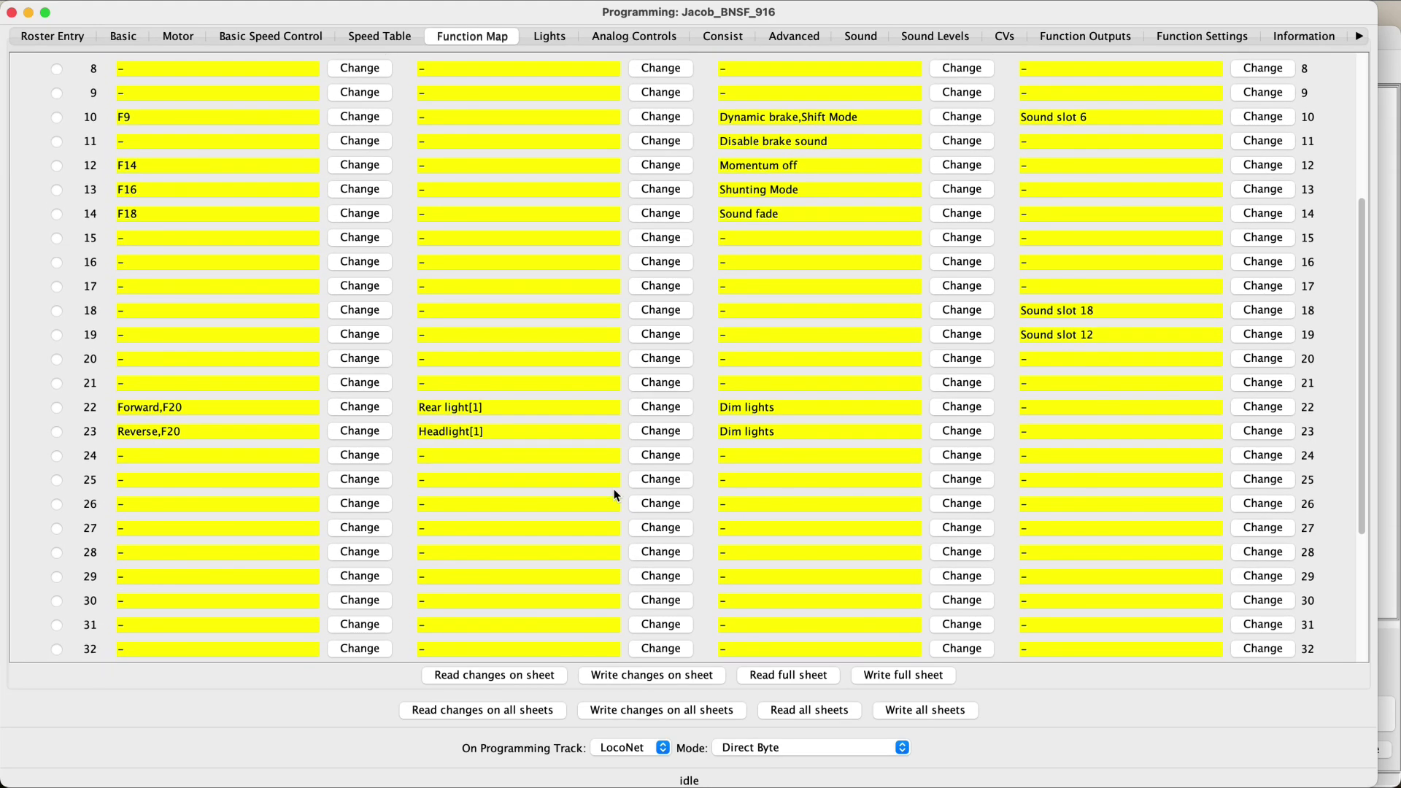
scroll(615, 495, "up", 8)
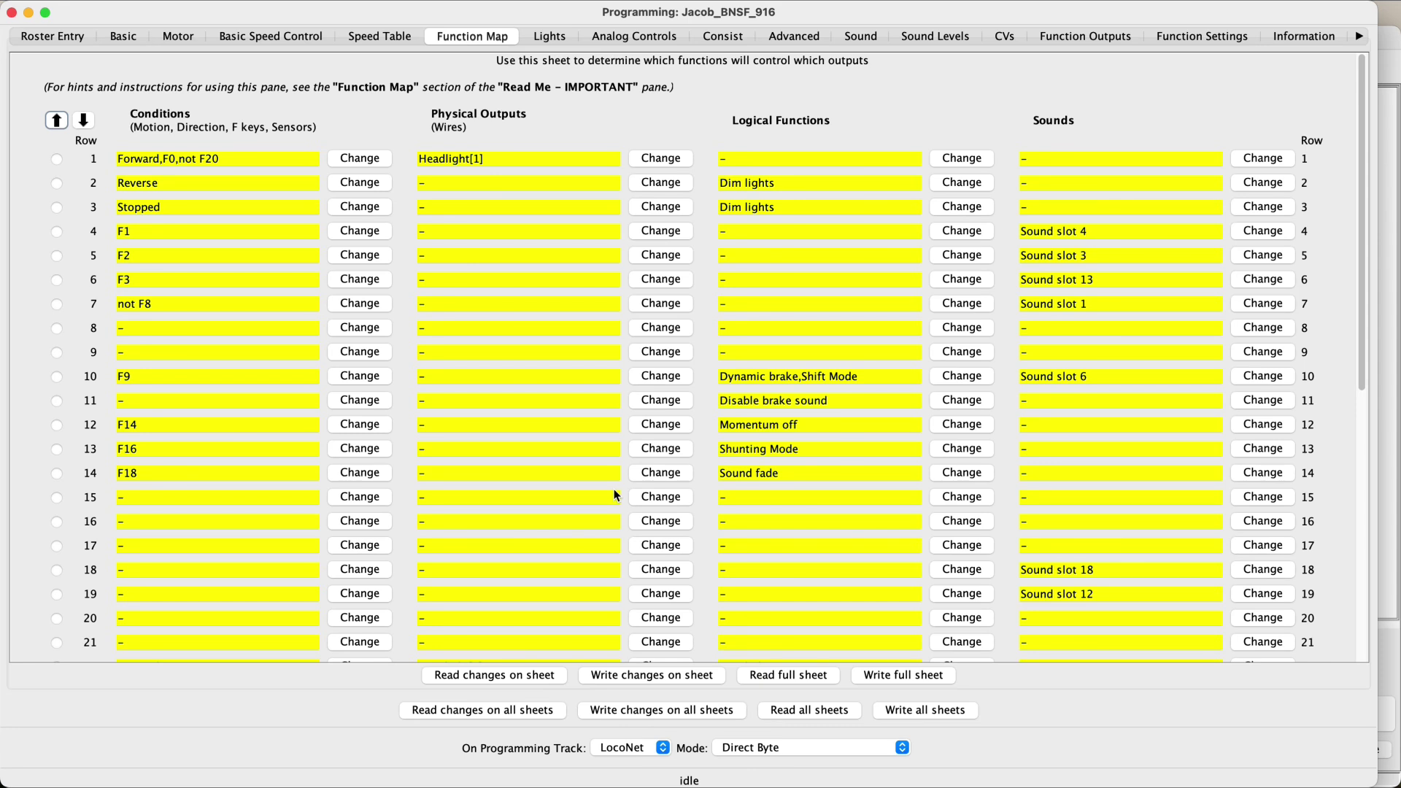
scroll(615, 495, "down", 1)
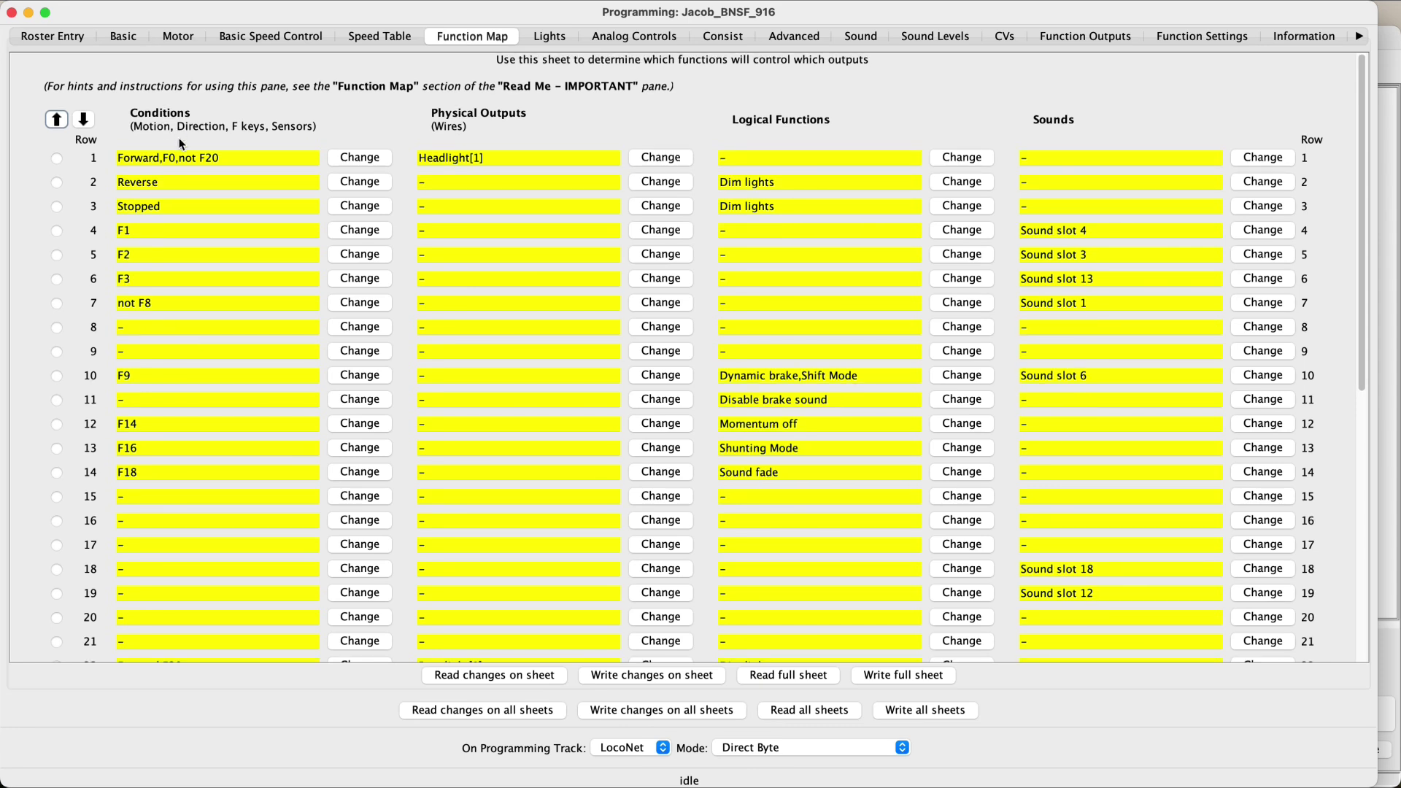
scroll(226, 347, "down", 6)
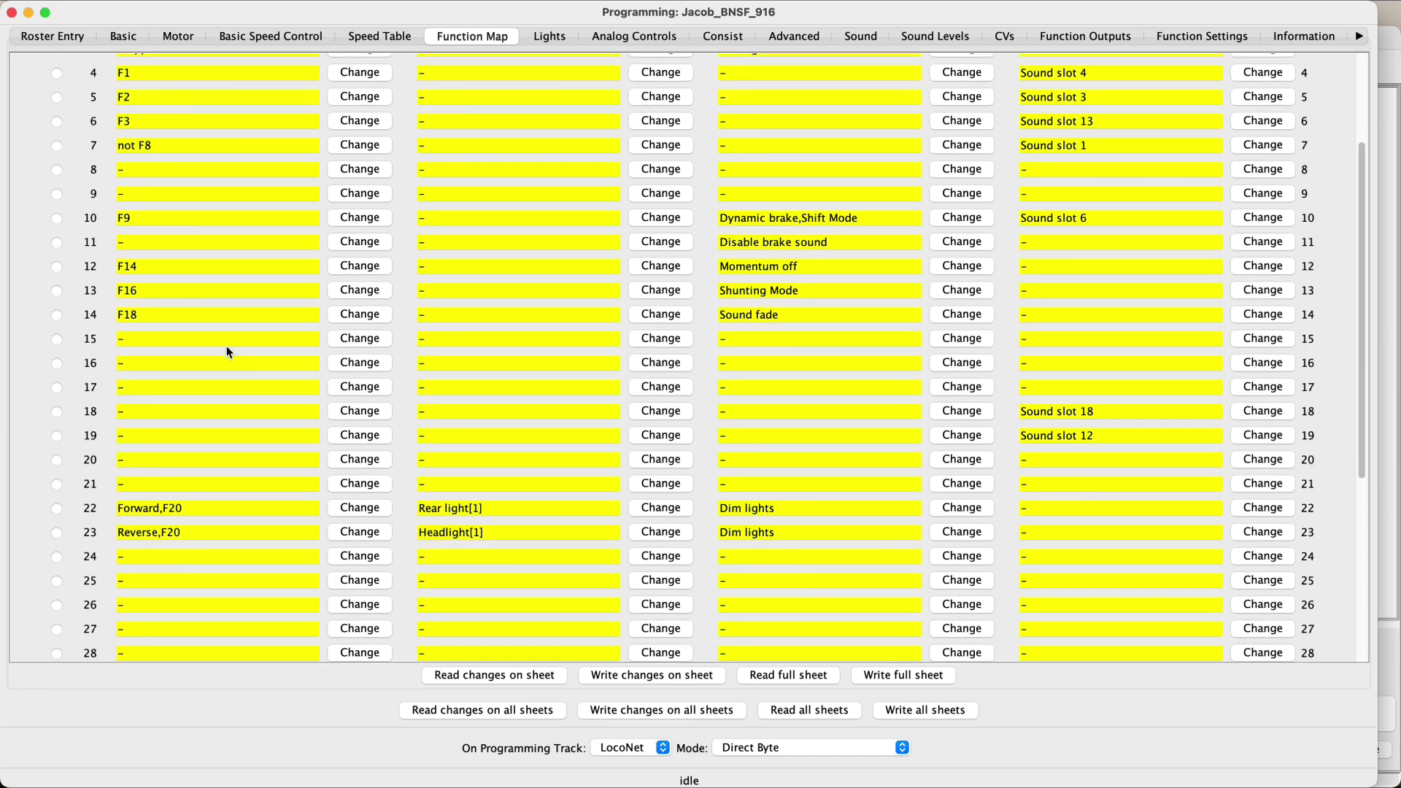
scroll(227, 350, "up", 6)
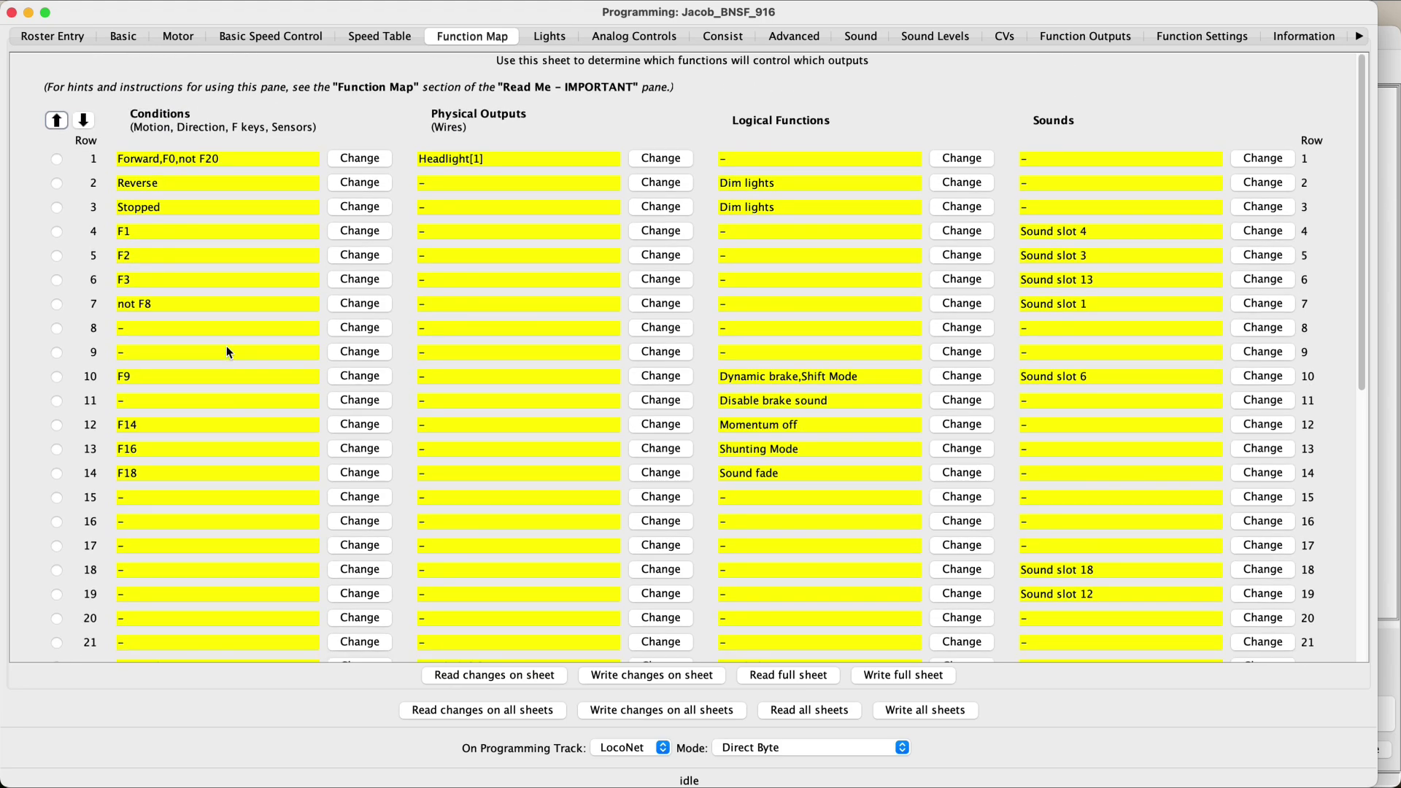
scroll(238, 245, "down", 9)
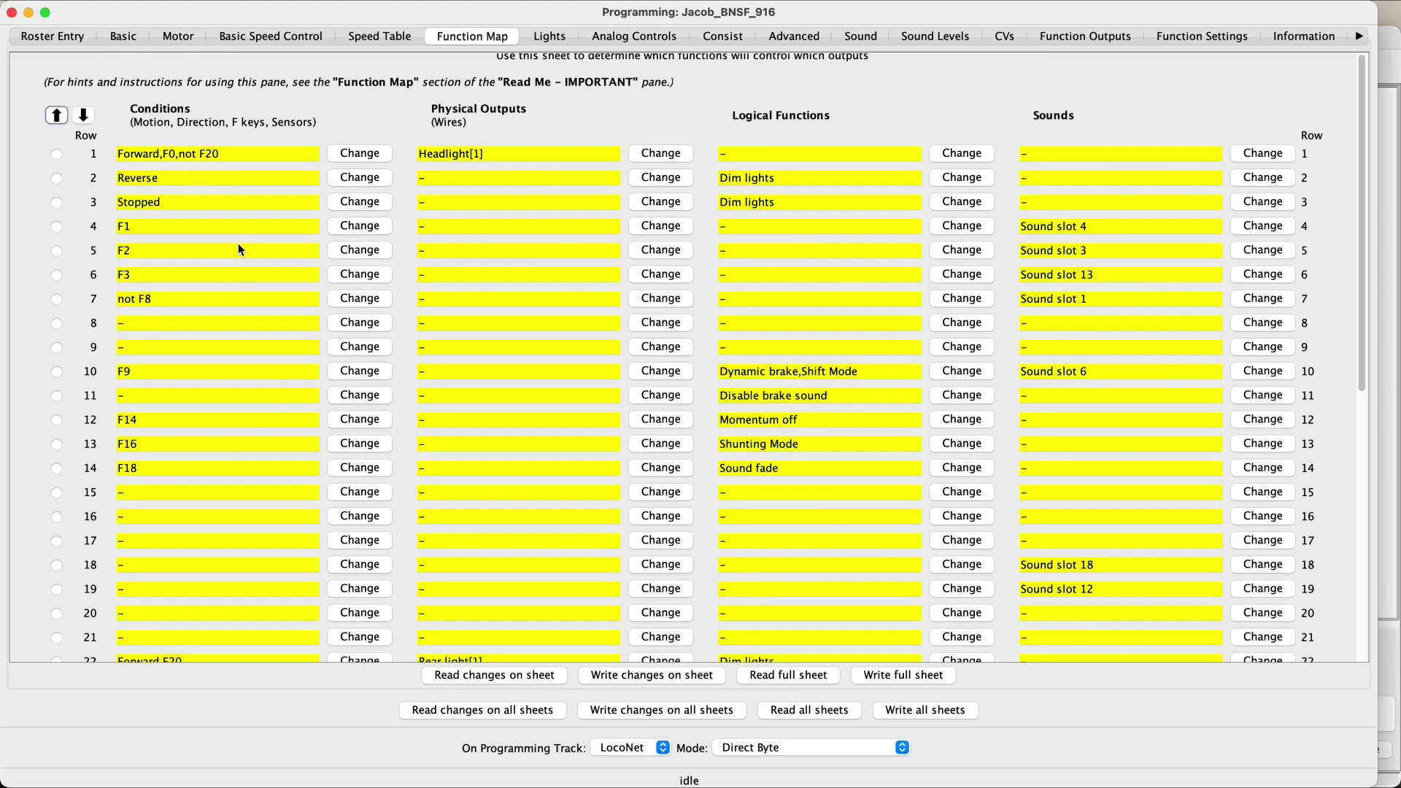
scroll(239, 244, "down", 5)
scroll(238, 245, "up", 14)
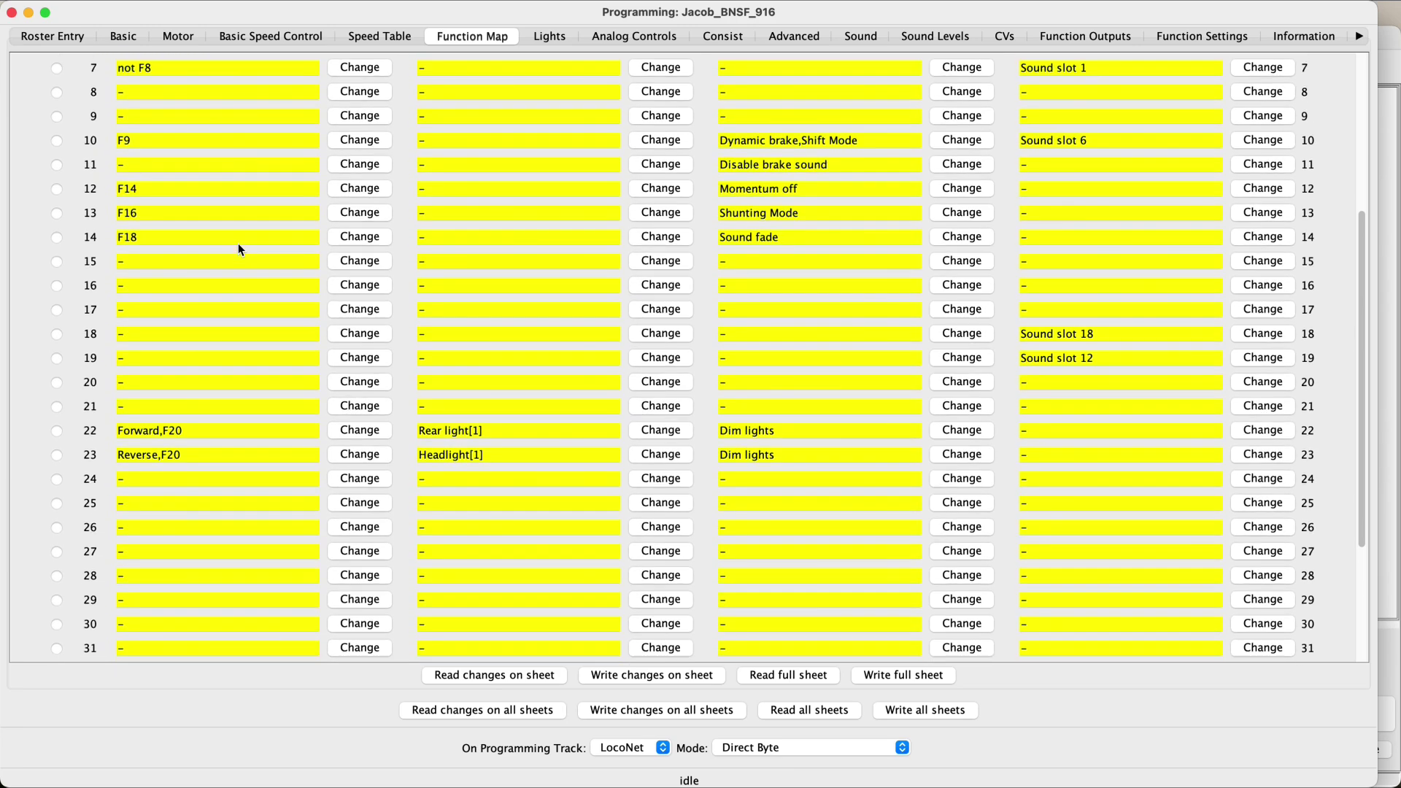
scroll(238, 245, "up", 1)
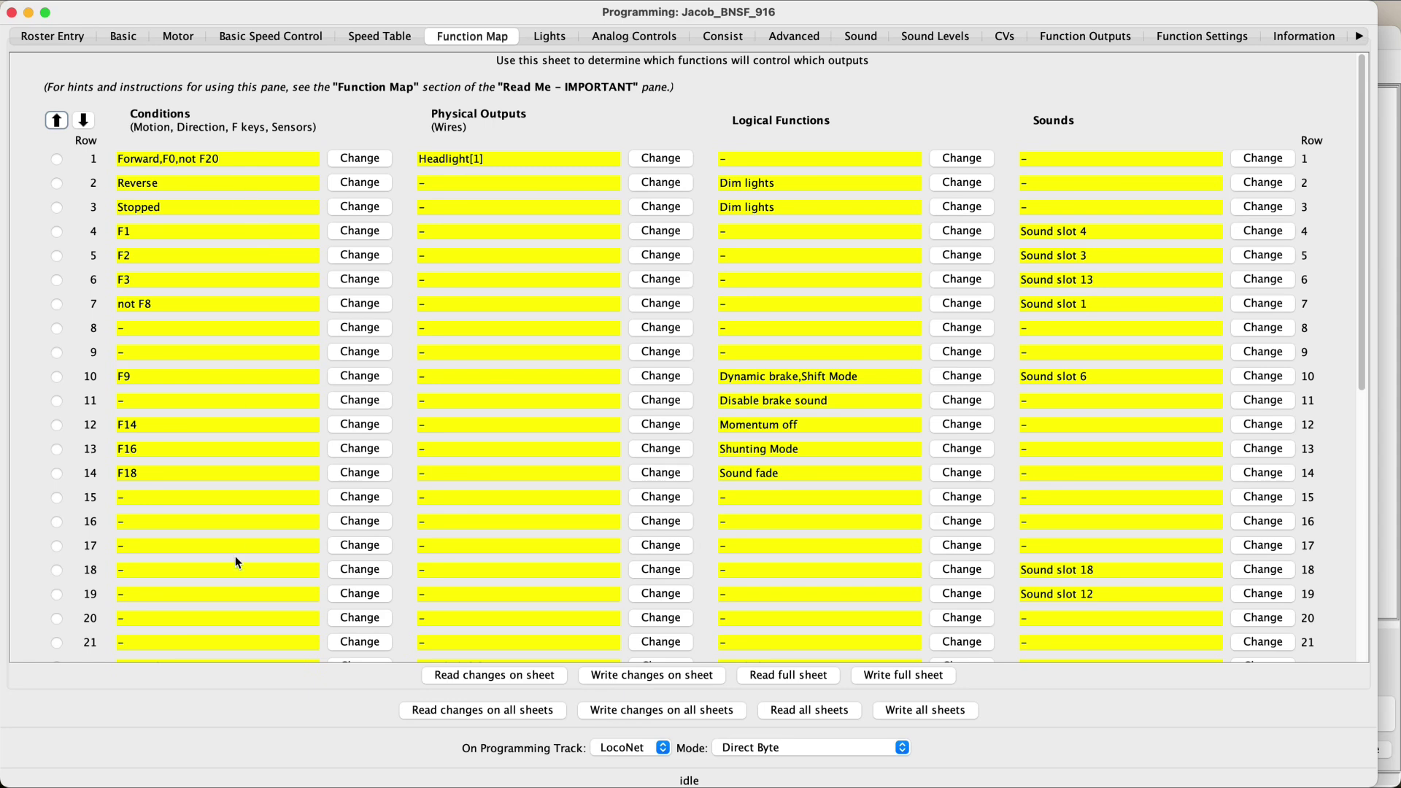
scroll(240, 255, "down", 4)
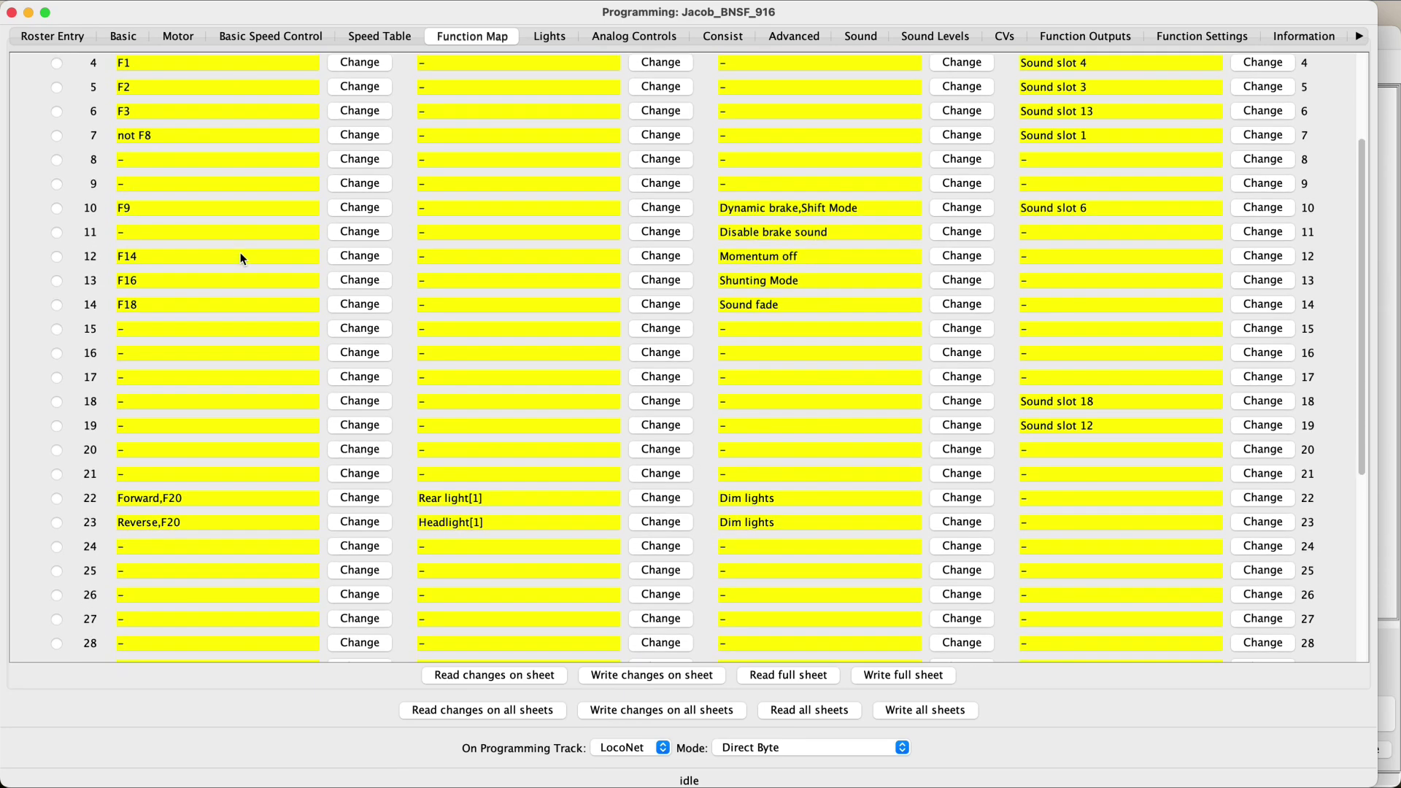
scroll(243, 259, "up", 5)
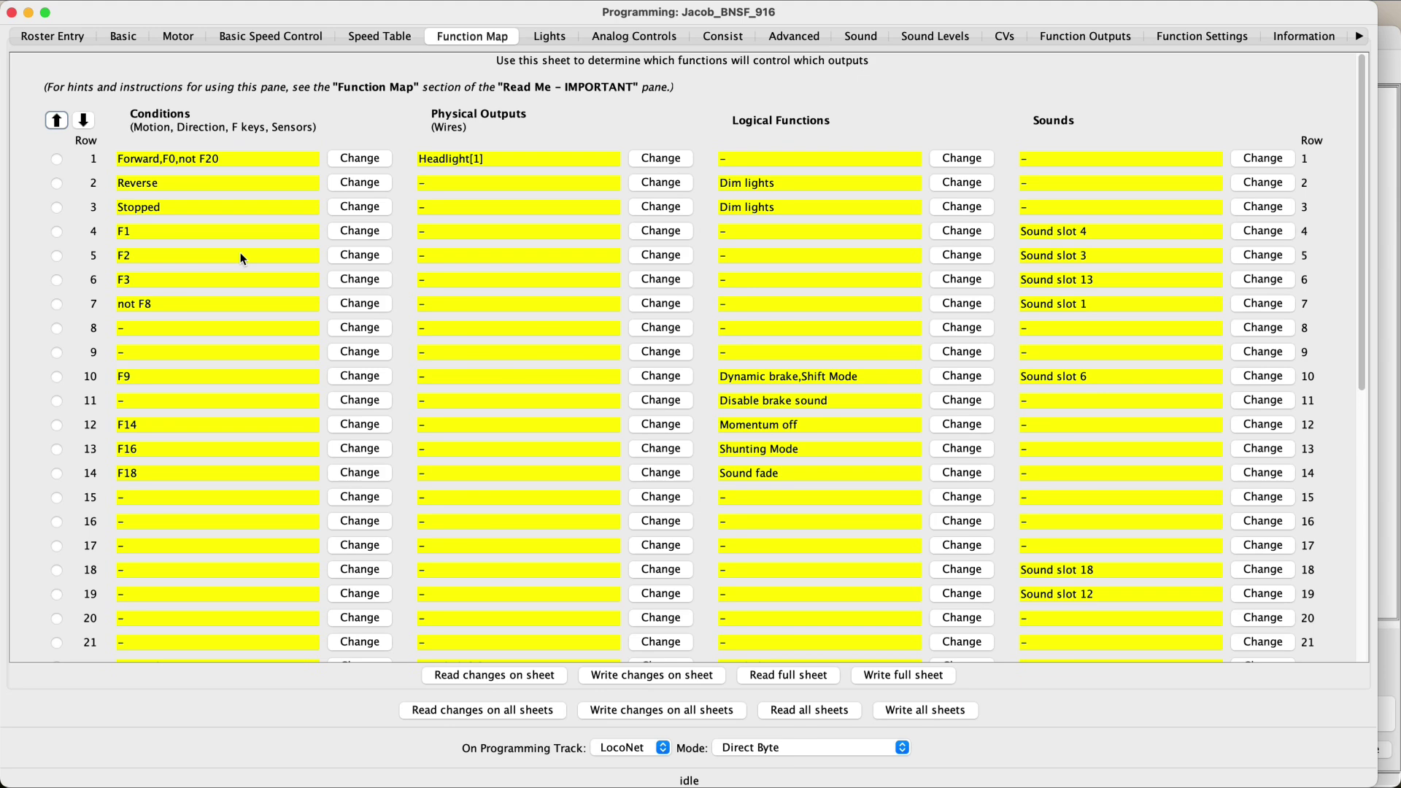
scroll(243, 259, "down", 4)
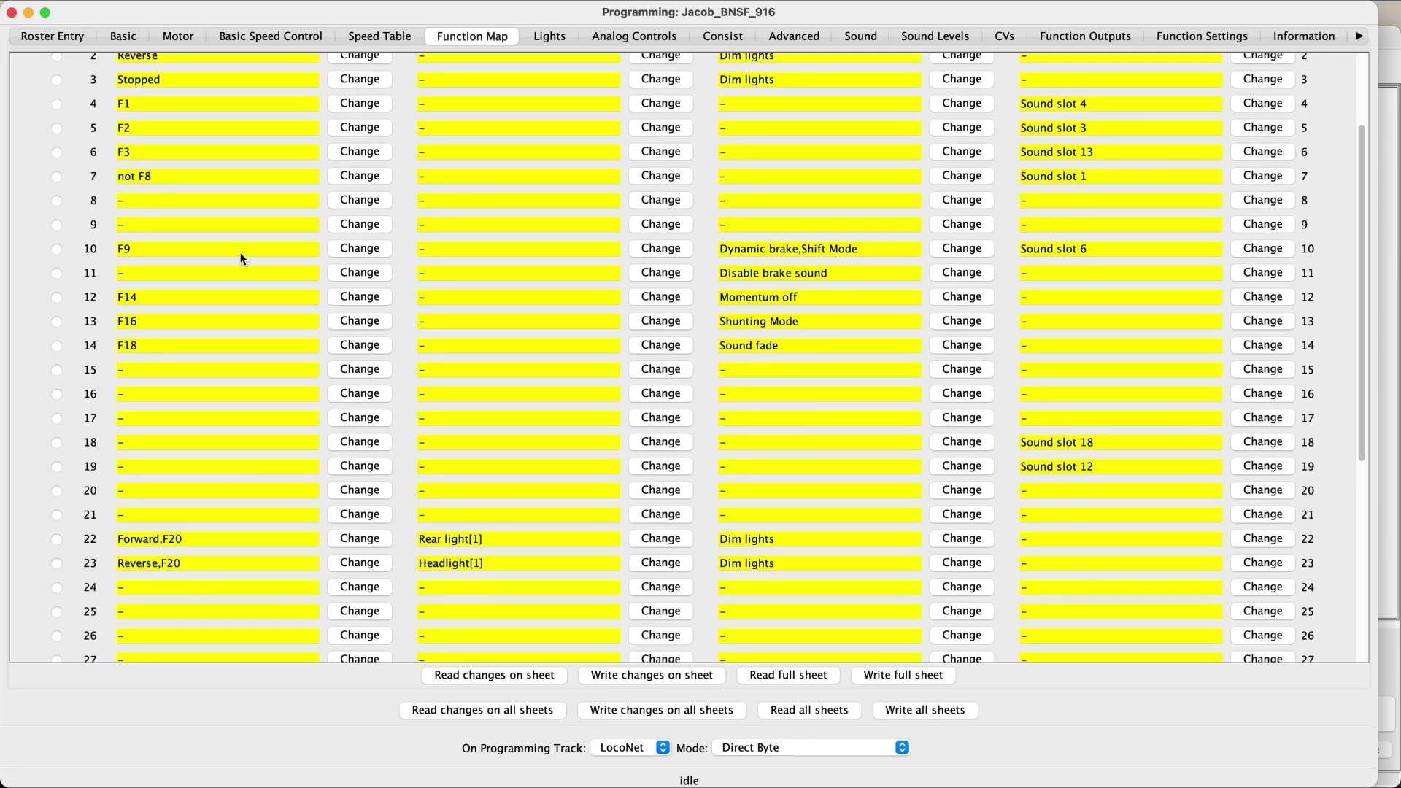
scroll(250, 146, "up", 4)
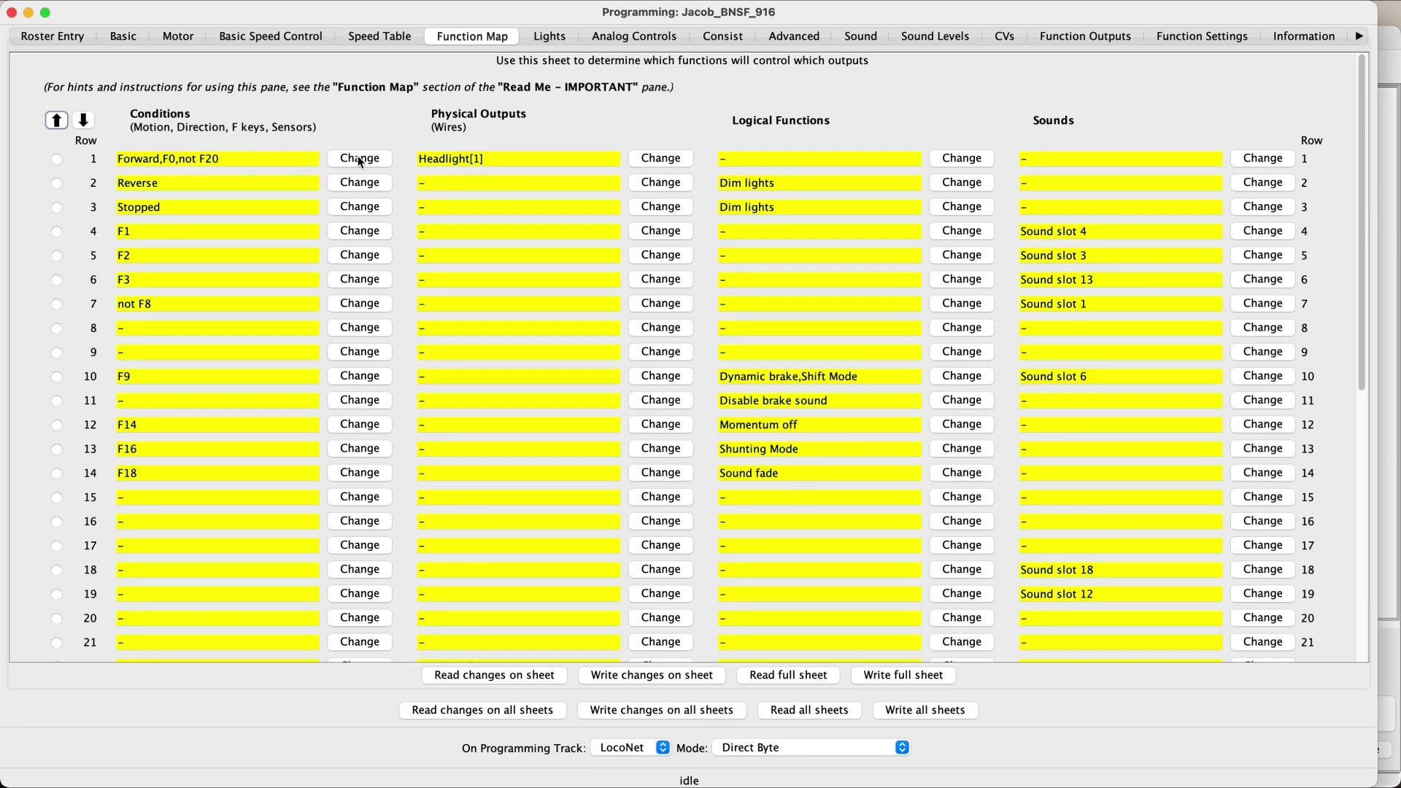
scroll(351, 265, "down", 6)
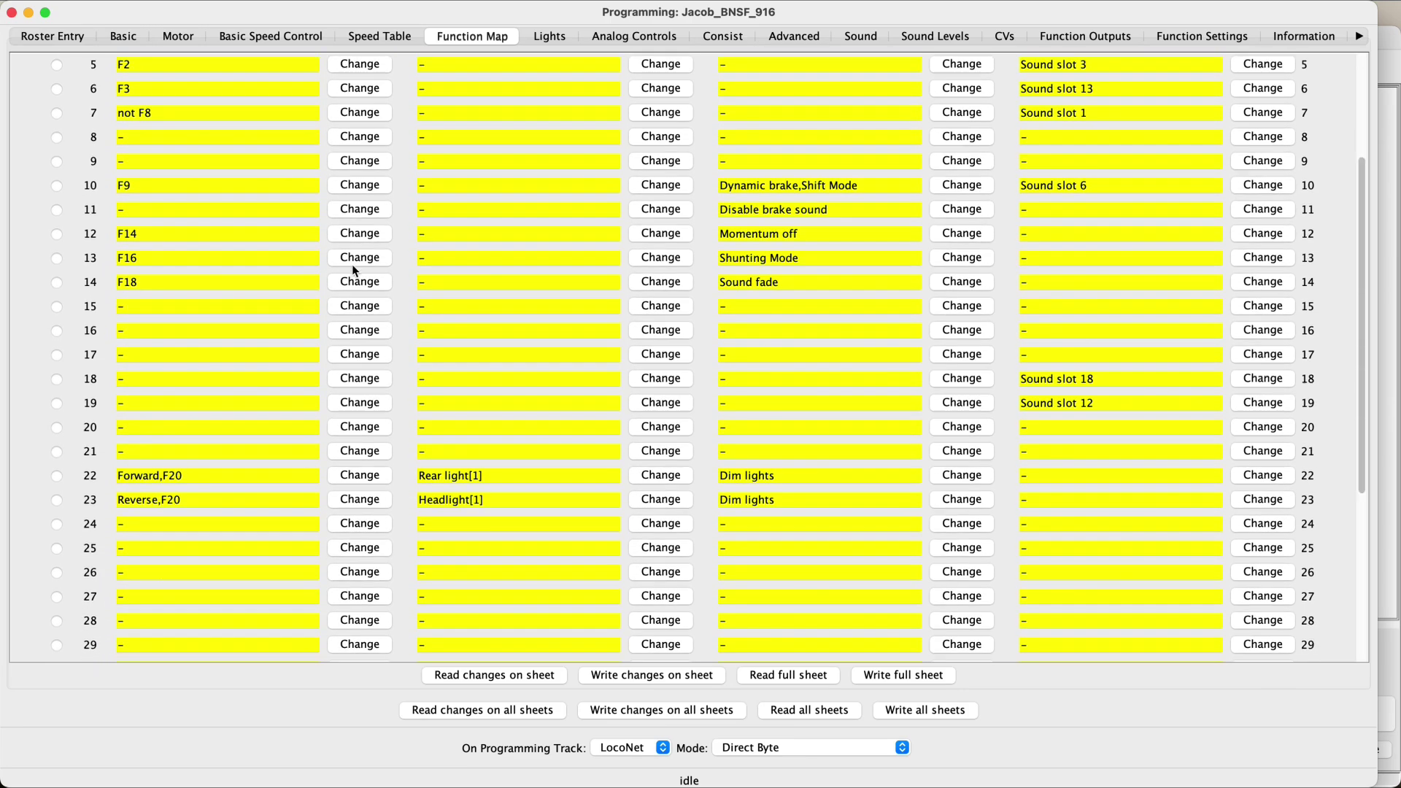
scroll(317, 291, "up", 6)
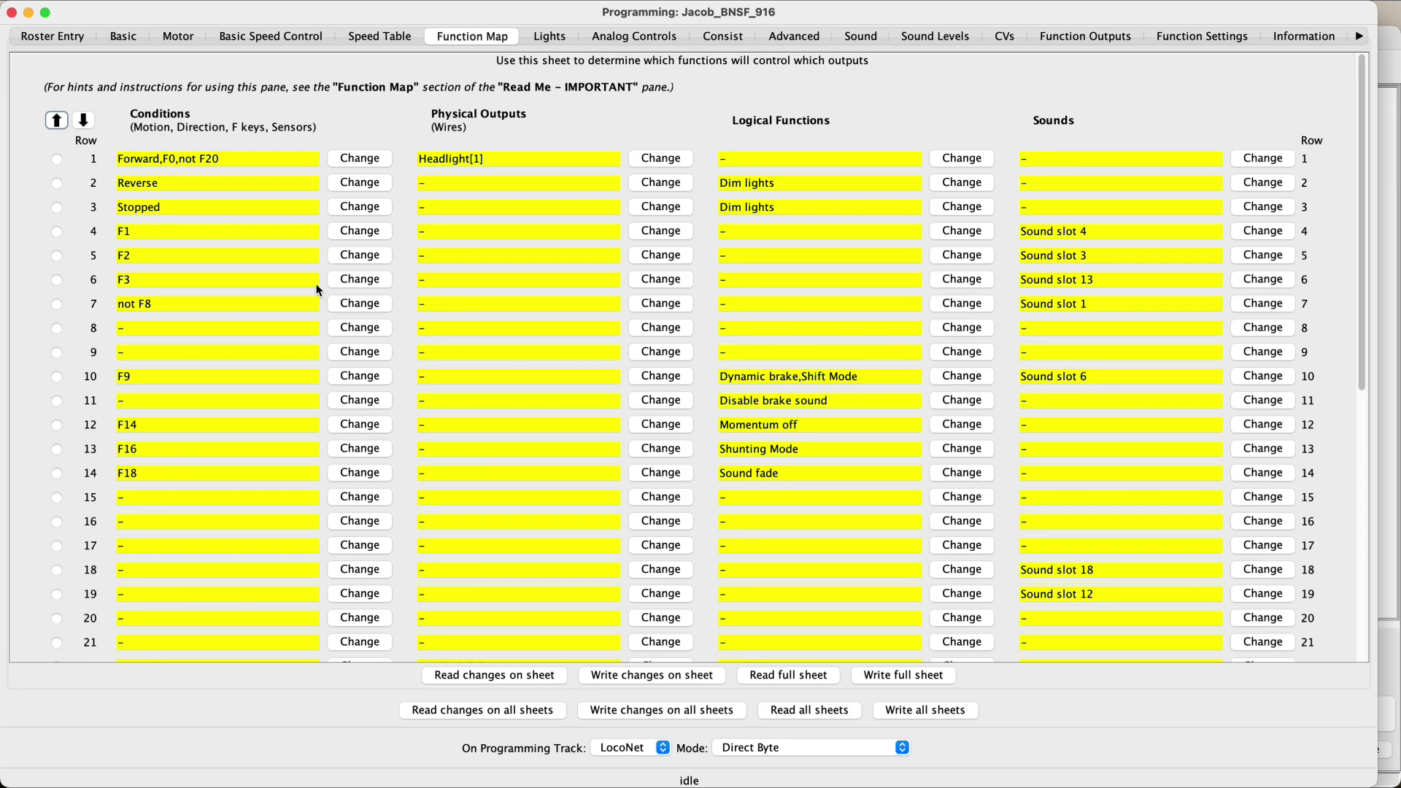
scroll(317, 291, "down", 6)
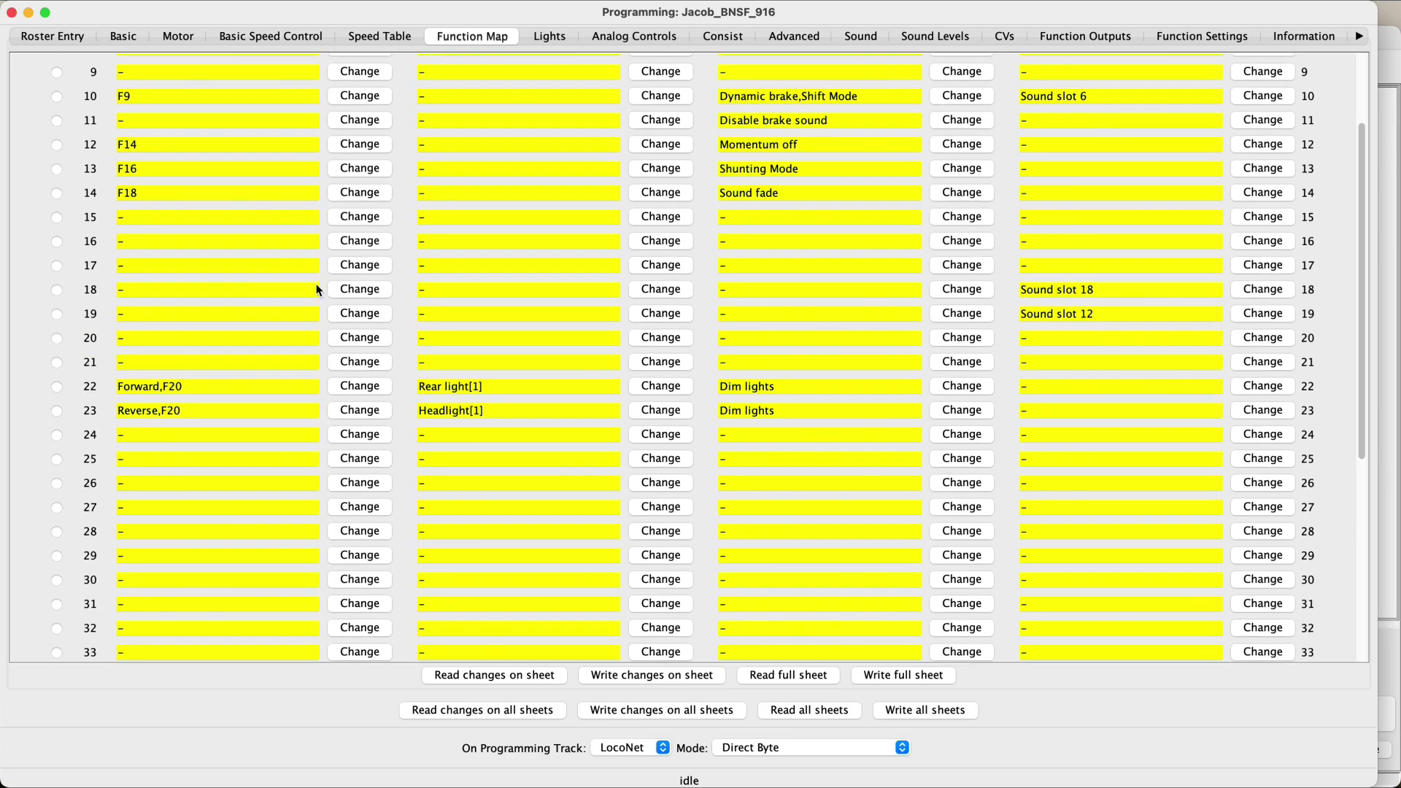
left_click(340, 416)
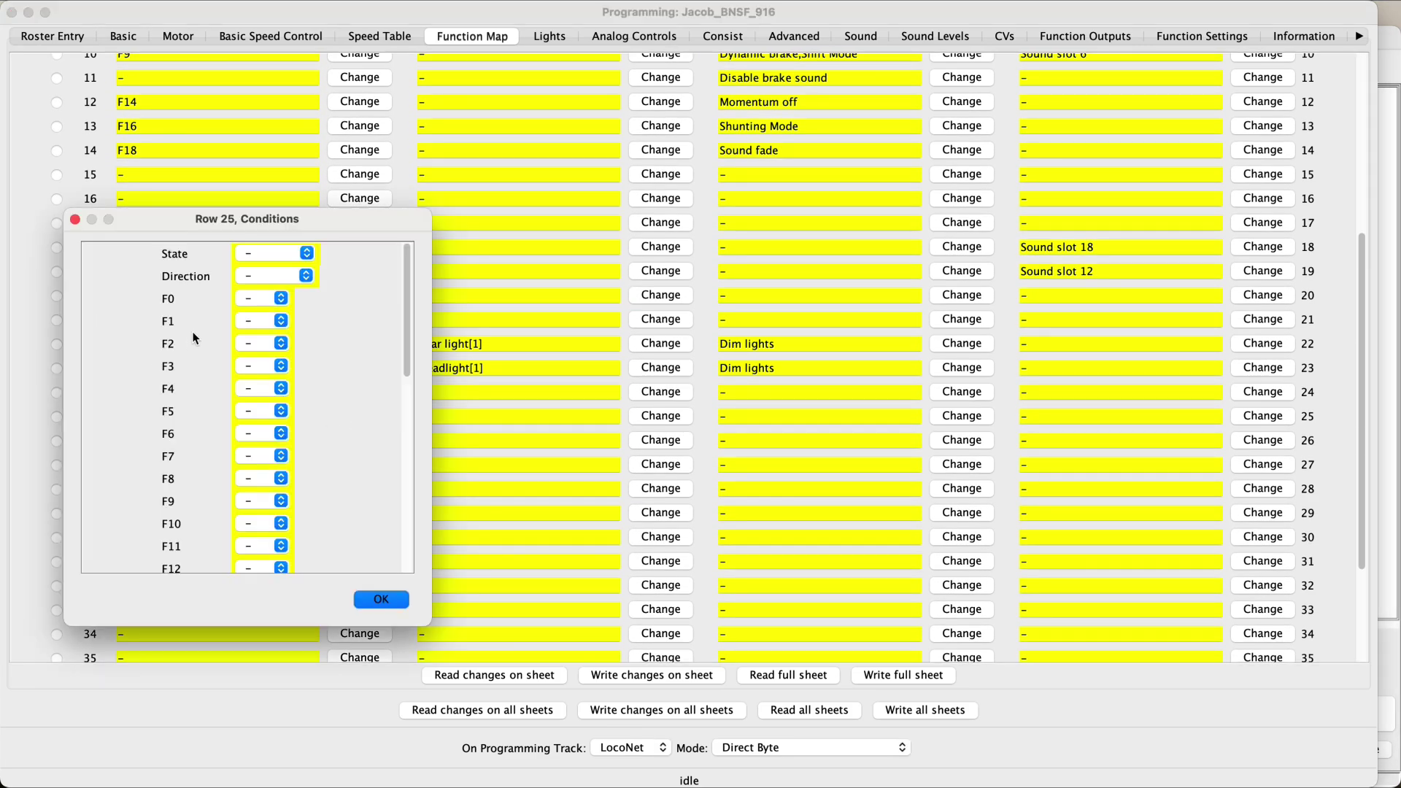
left_click(381, 604)
scroll(380, 610, "up", 6)
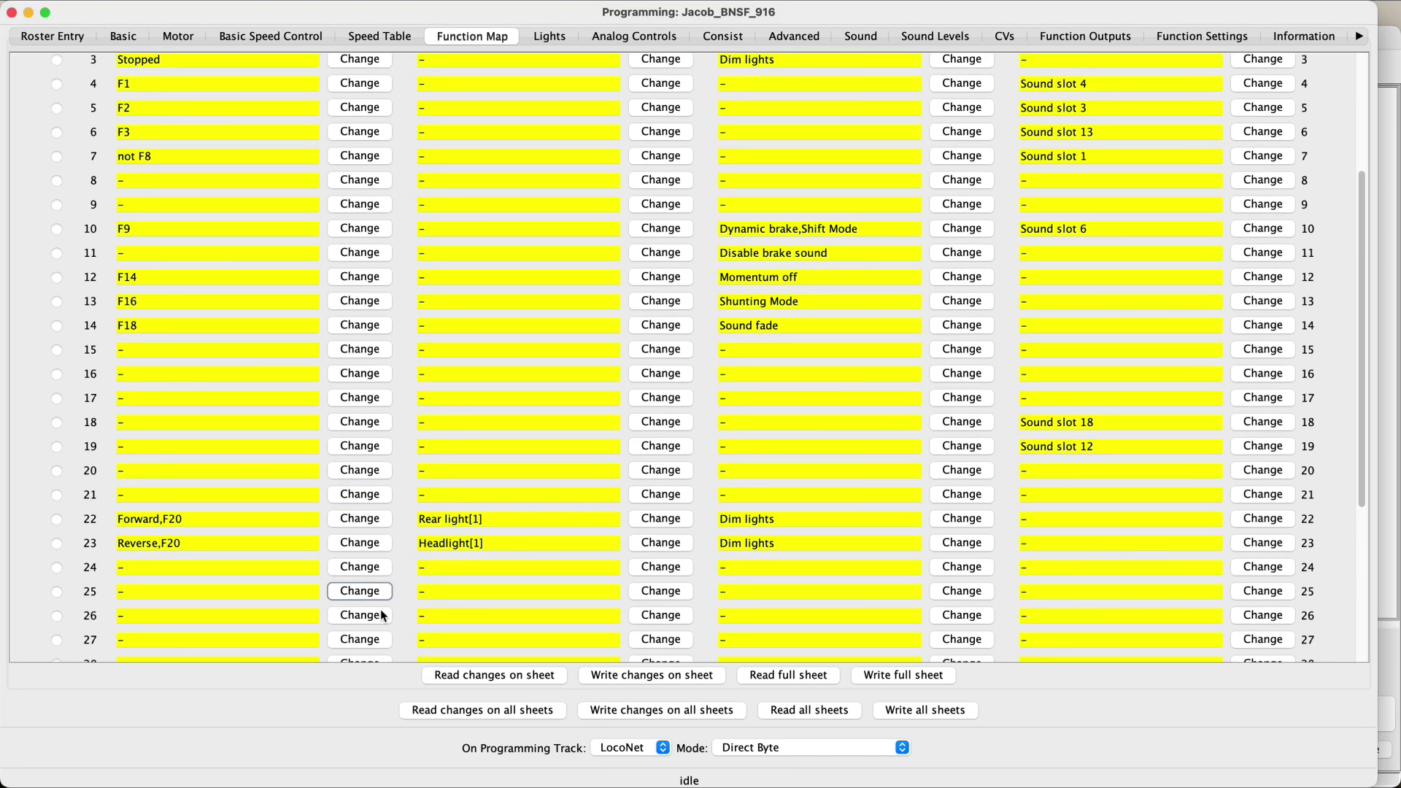
Add F21 Off to the conditions of row 6, the F3 row that triggers sound slot 13.
scroll(380, 610, "up", 1)
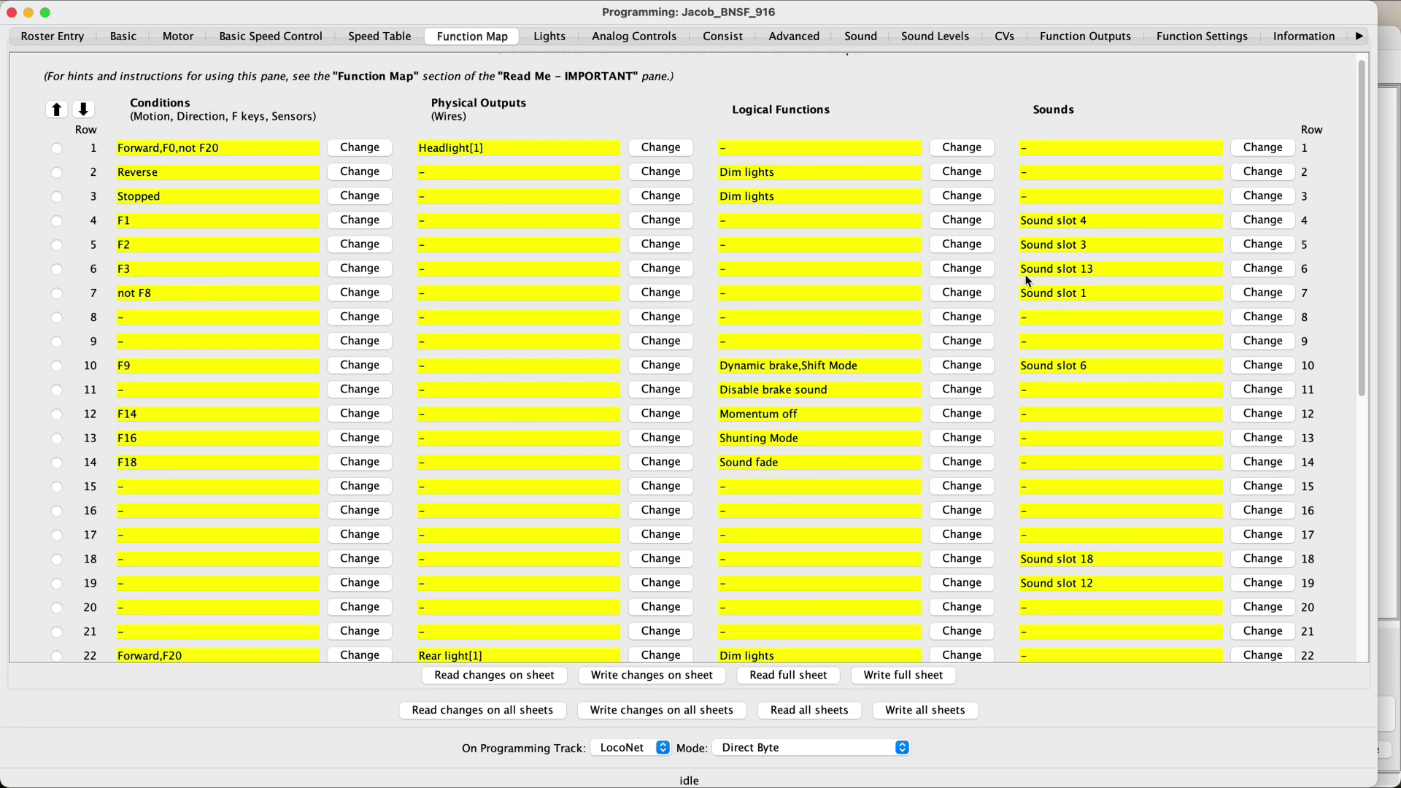
left_click(358, 269)
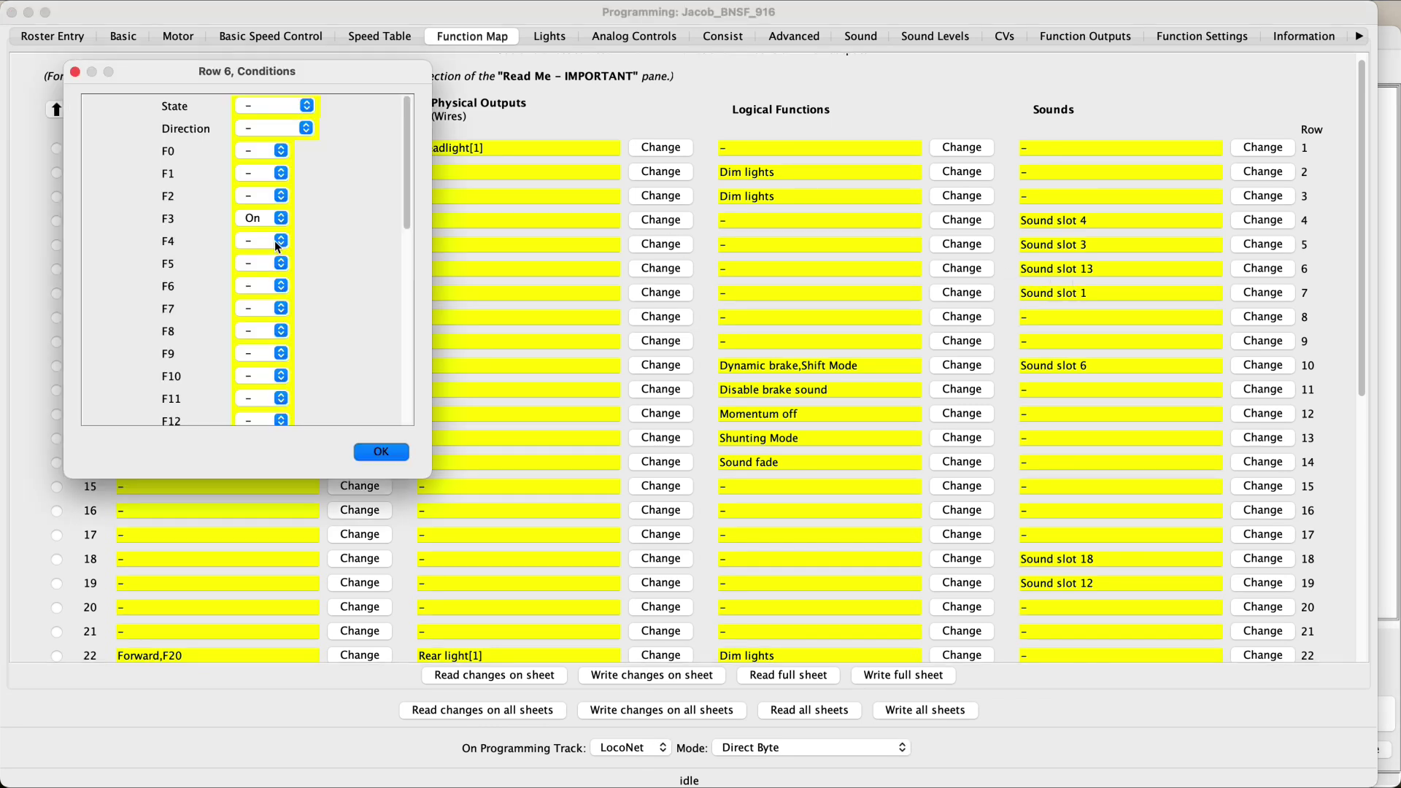
scroll(269, 222, "down", 10)
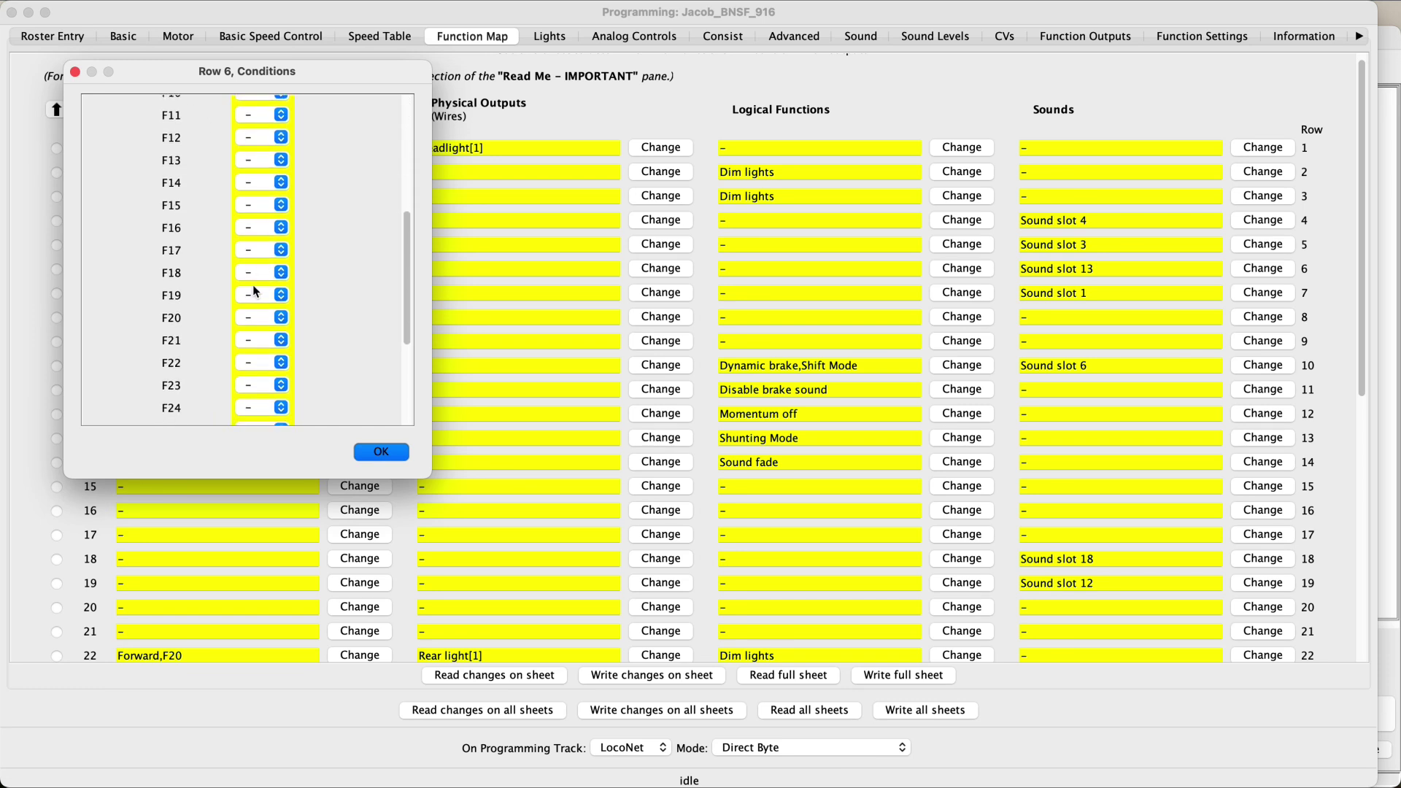
left_click(250, 340)
left_click(253, 370)
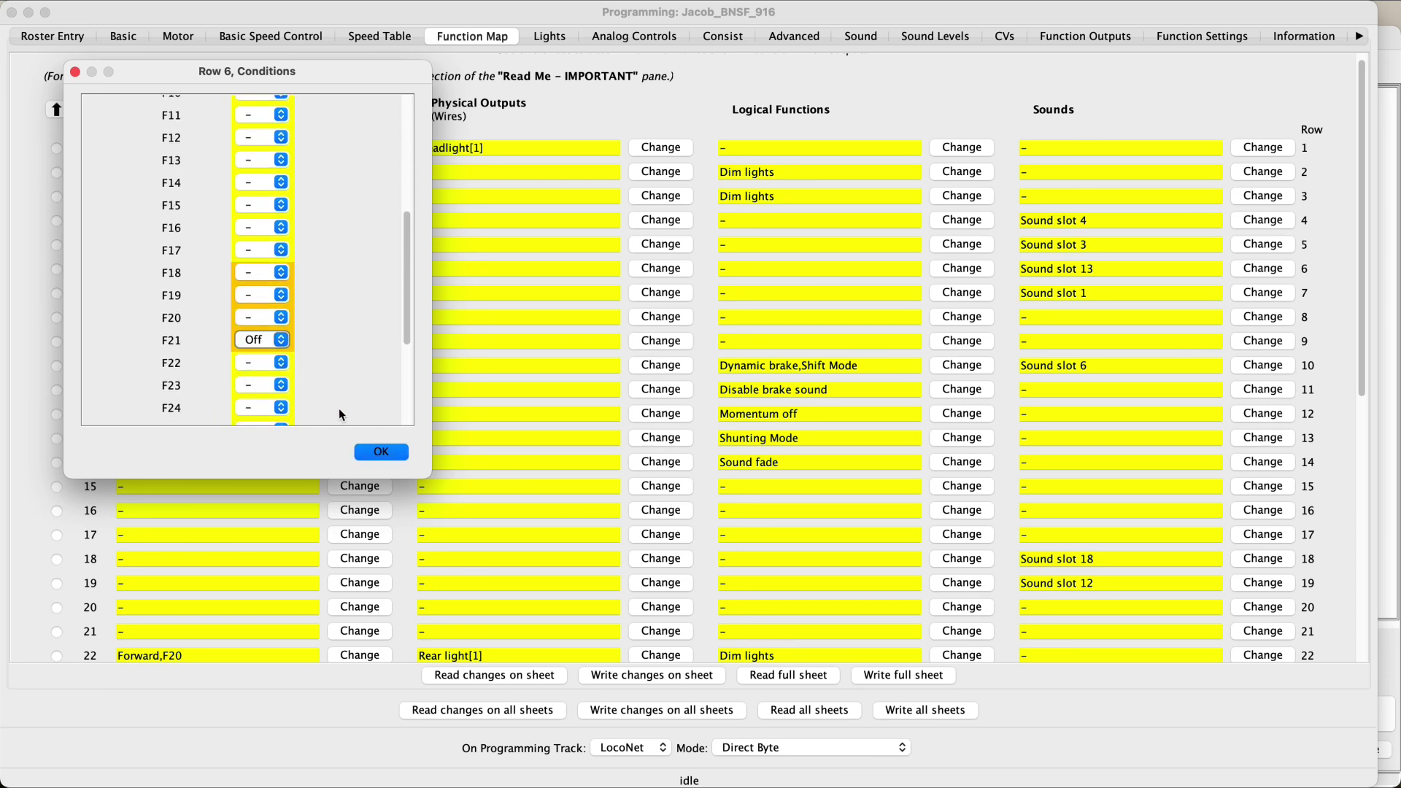
left_click(378, 452)
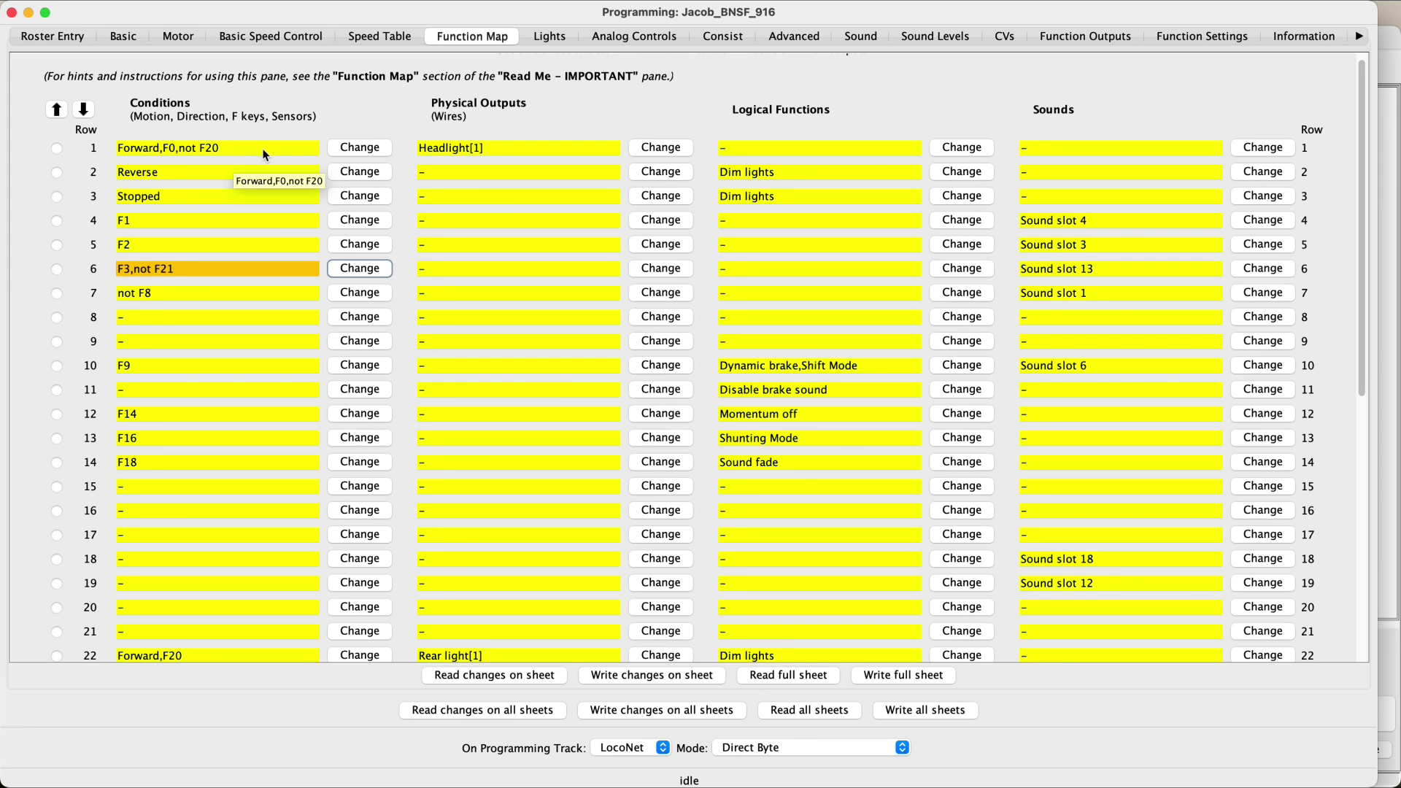
Set F21 to Off in the conditions of row 1, the forward headlight row.
left_click(349, 146)
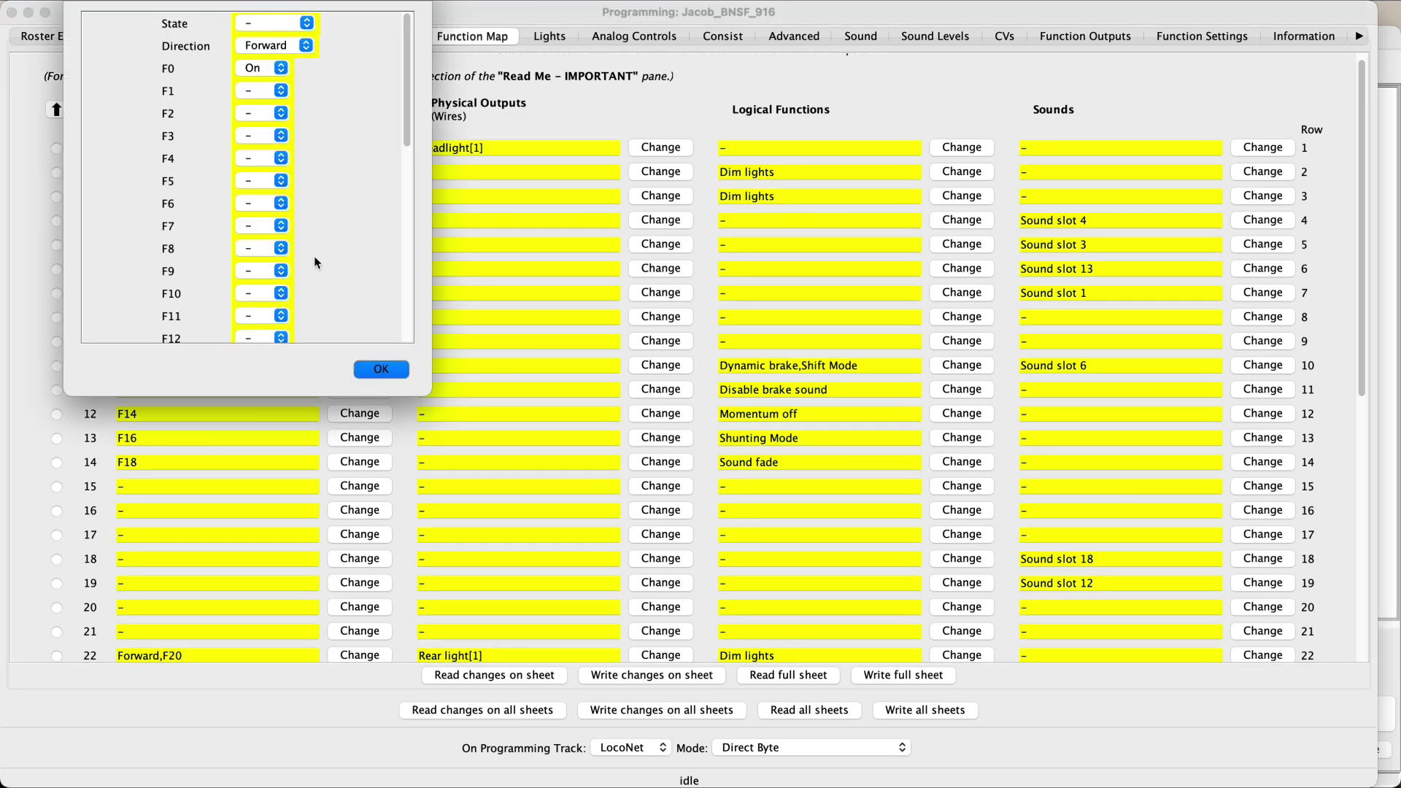
scroll(314, 260, "down", 10)
left_click(262, 290)
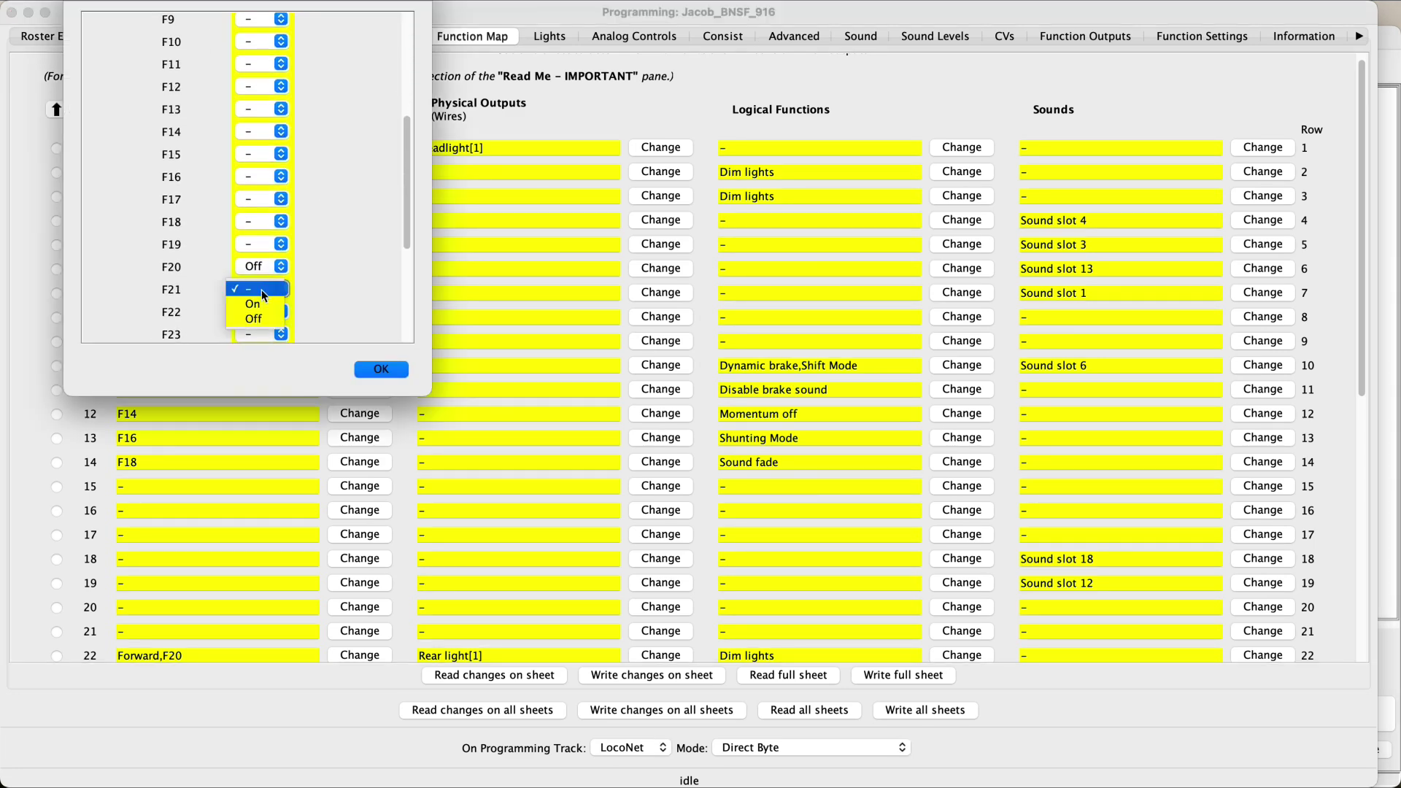
left_click(260, 316)
left_click(379, 369)
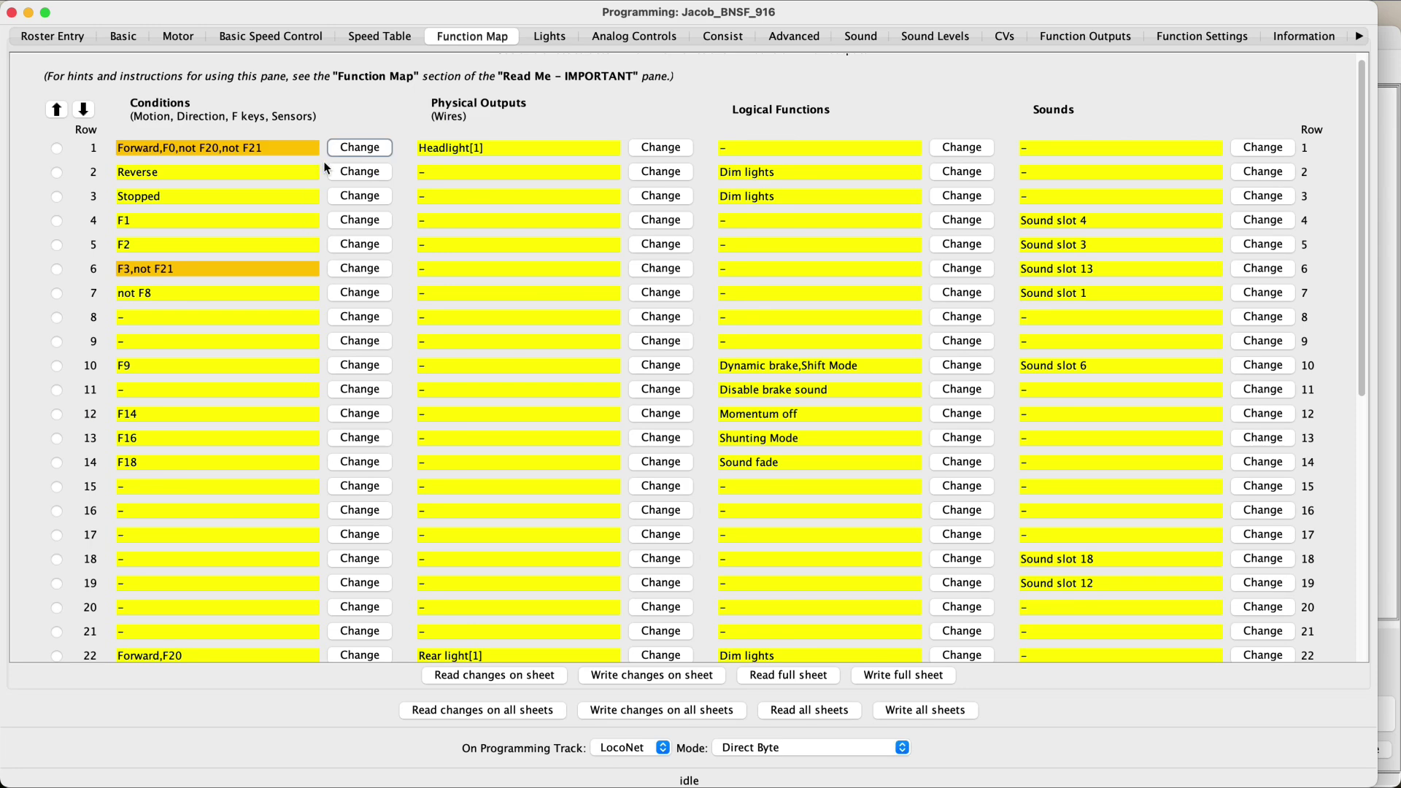
Set F21 to Off in the conditions of row 2, the Reverse row that dims the lights.
left_click(339, 167)
scroll(272, 165, "down", 6)
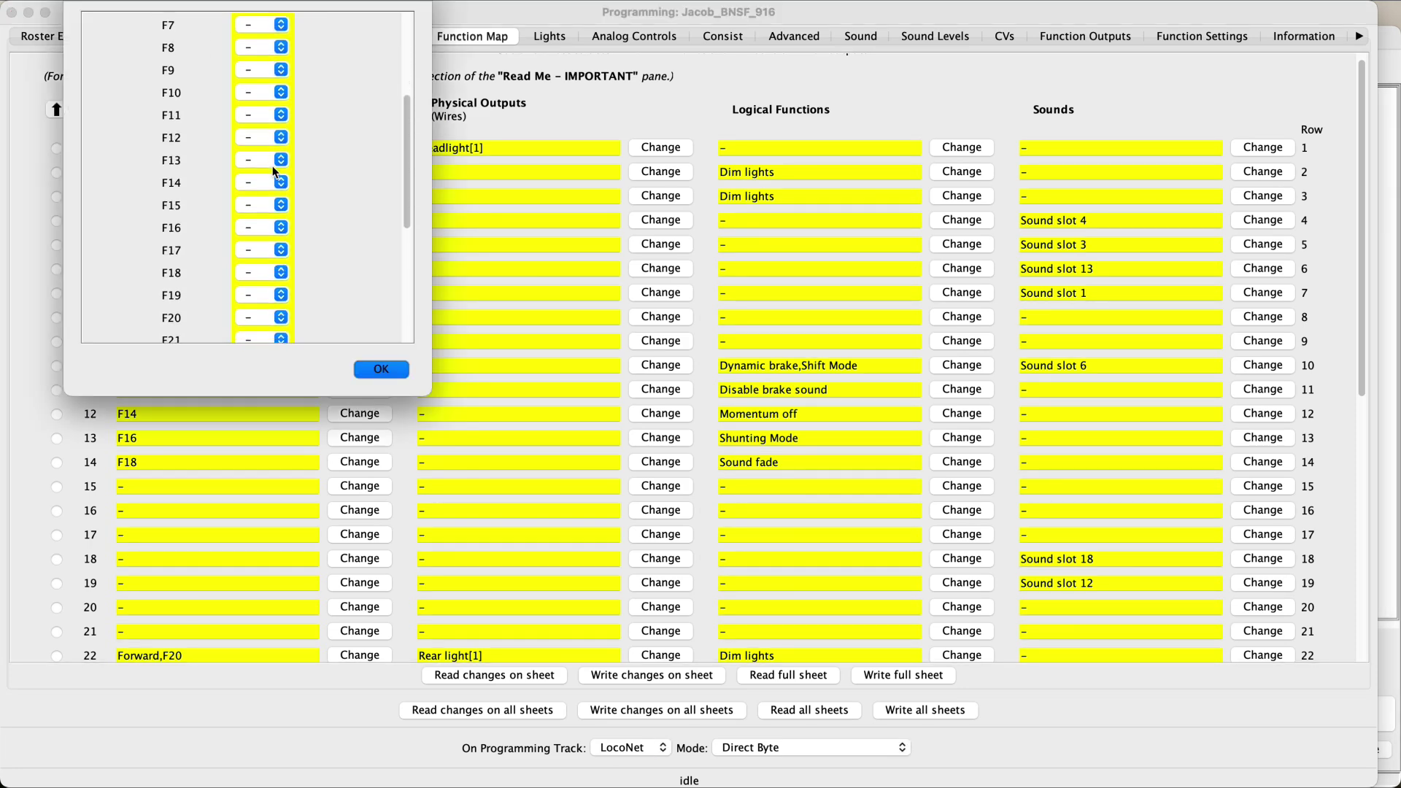
left_click(246, 240)
left_click(257, 267)
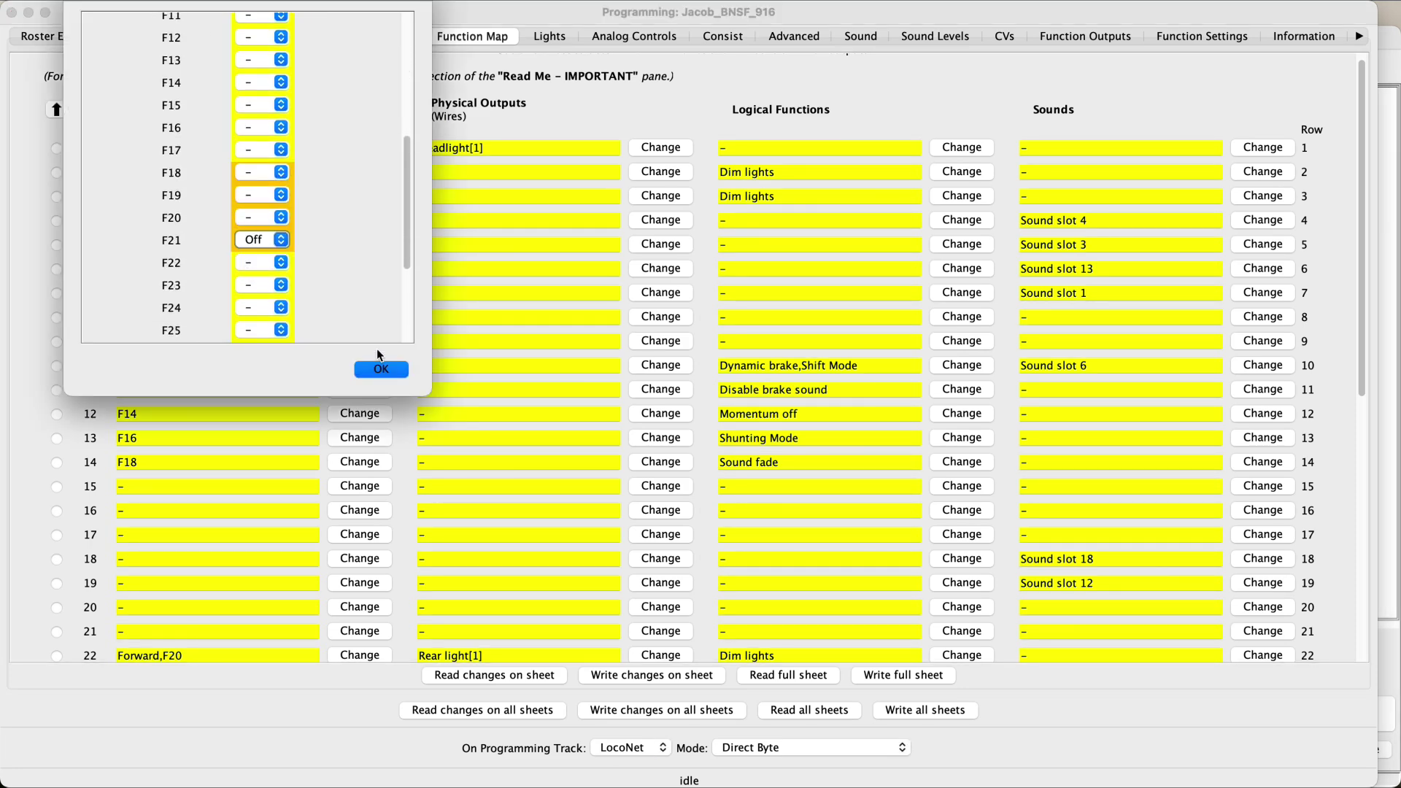
left_click(380, 369)
Set F21 to Off in the conditions of row 3, the Stopped row that dims the lights.
left_click(371, 213)
scroll(306, 212, "down", 6)
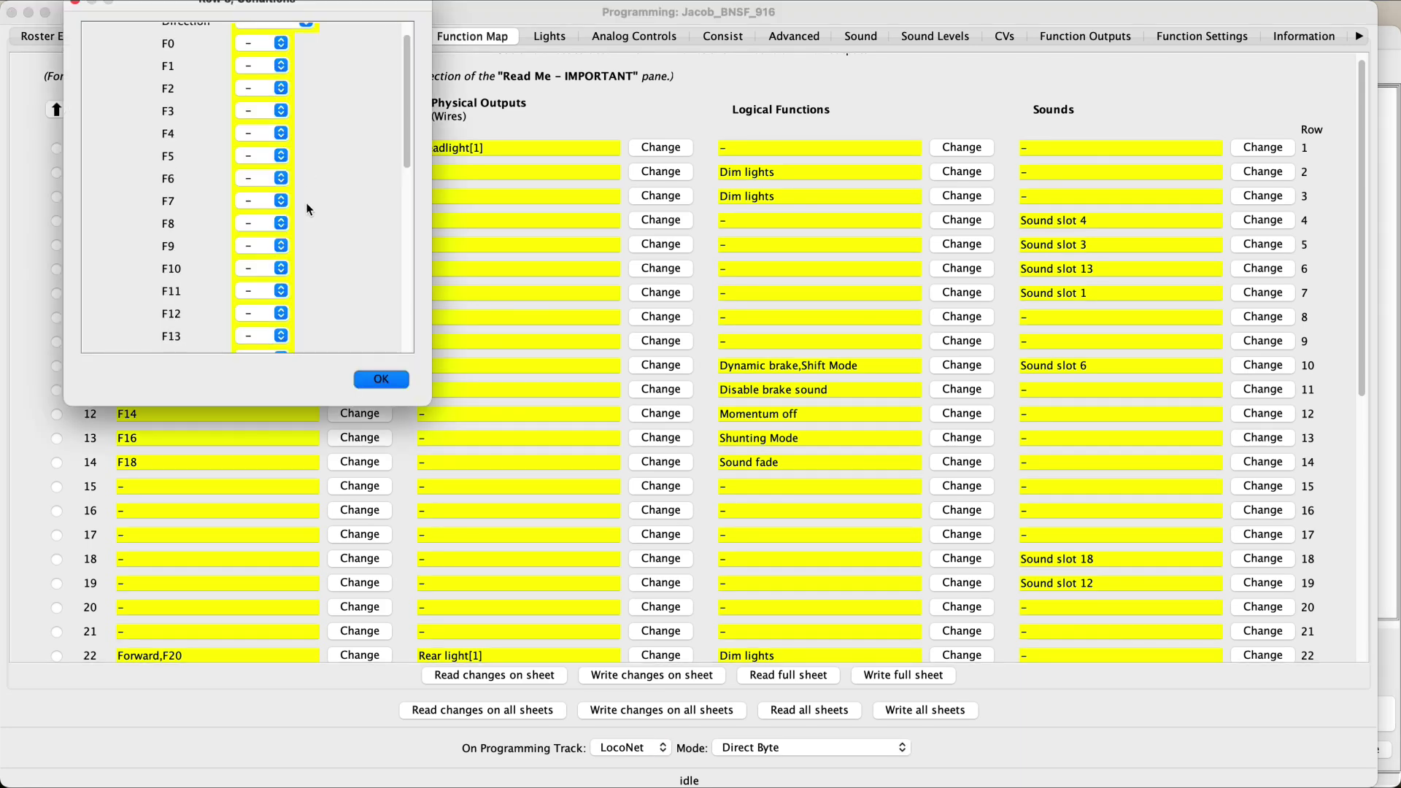
left_click(269, 309)
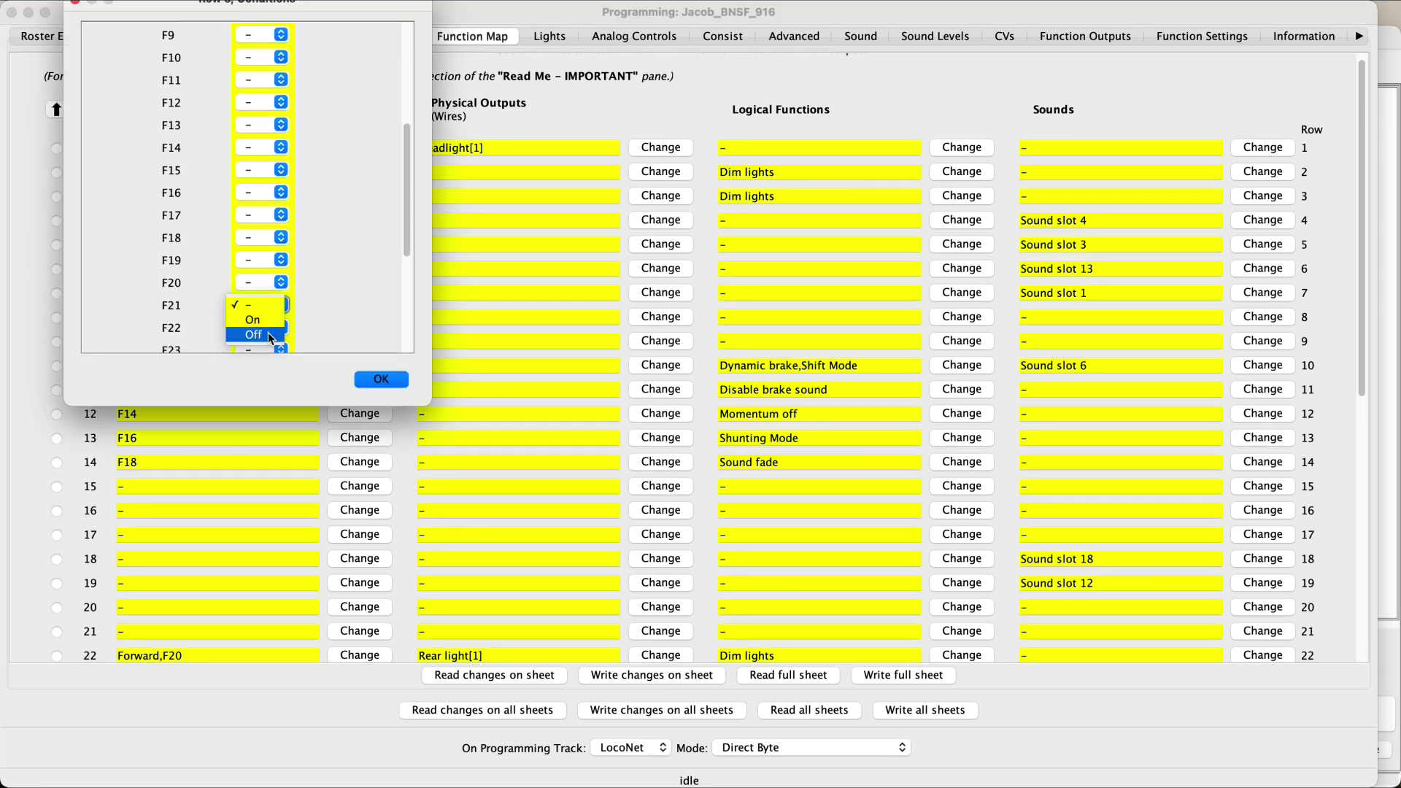
left_click(268, 331)
left_click(358, 377)
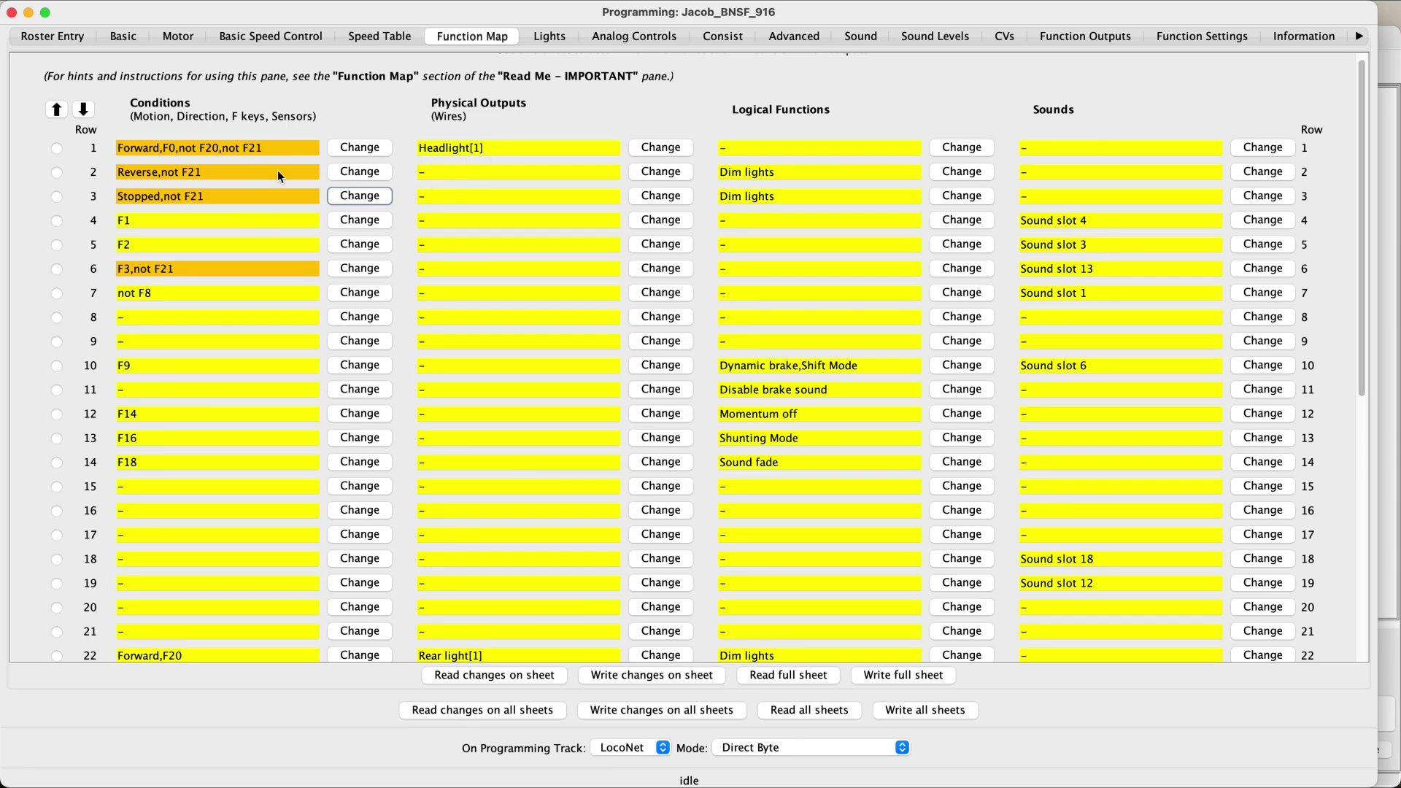
Set F21 to Off in the conditions of row 12, the F14 row that turns momentum off.
scroll(278, 169, "down", 10)
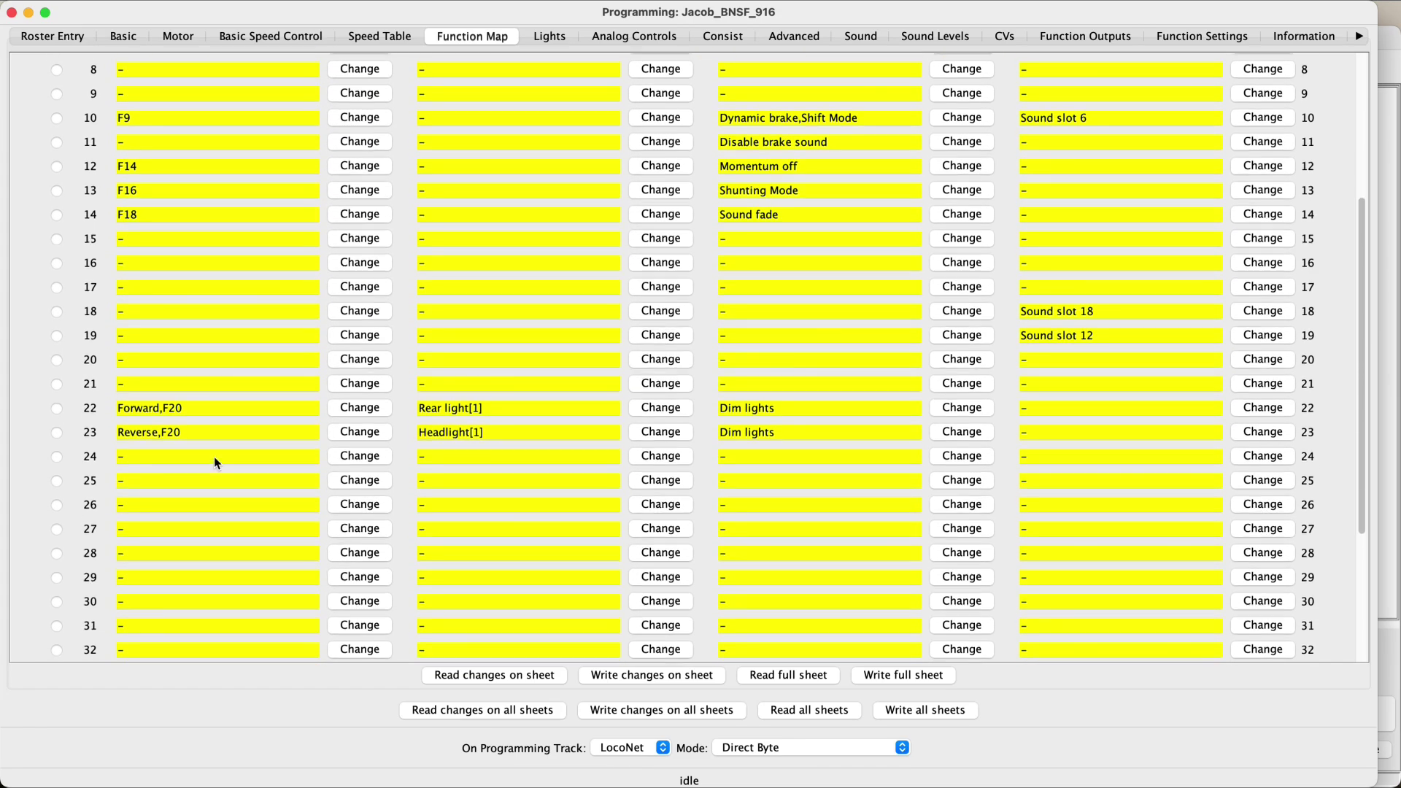
scroll(216, 460, "up", 8)
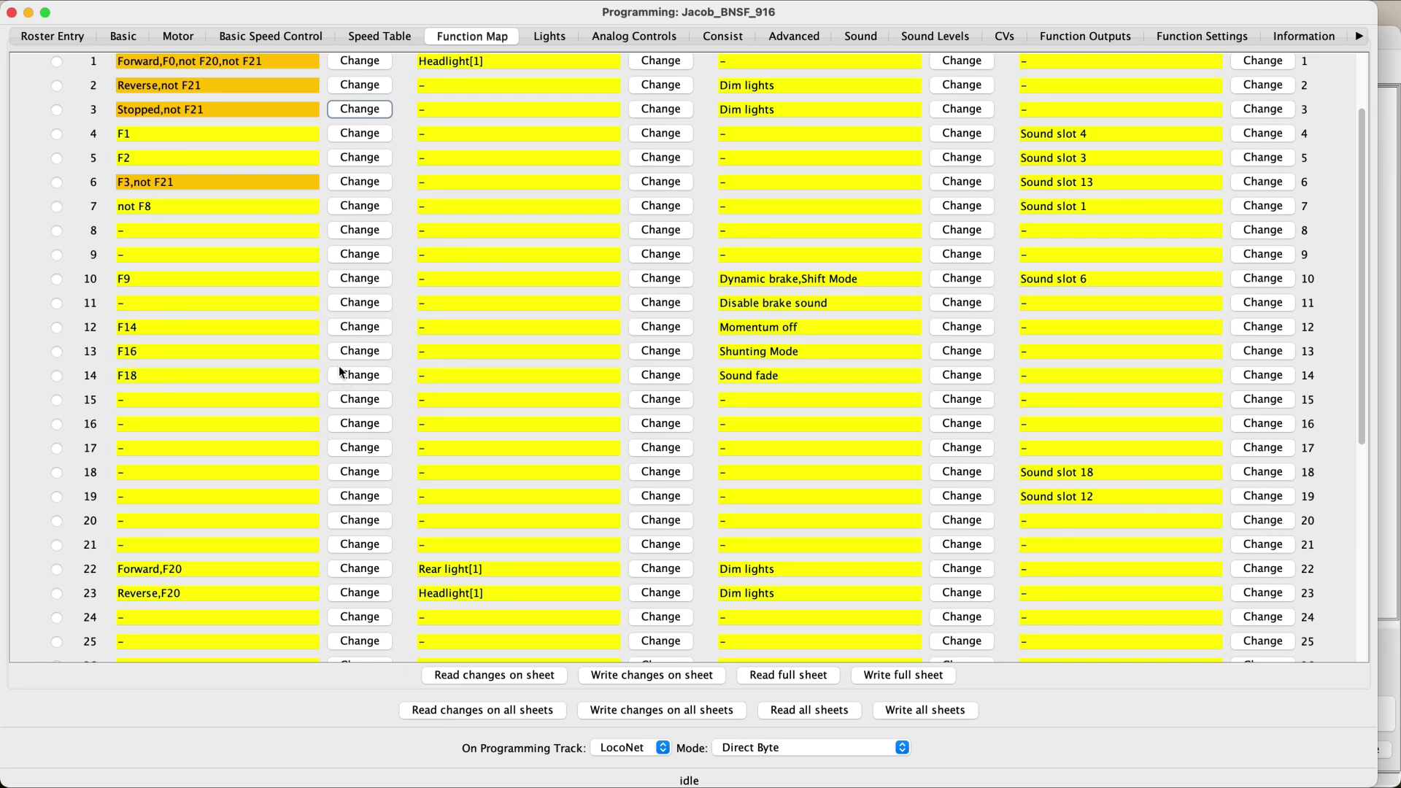
left_click(346, 328)
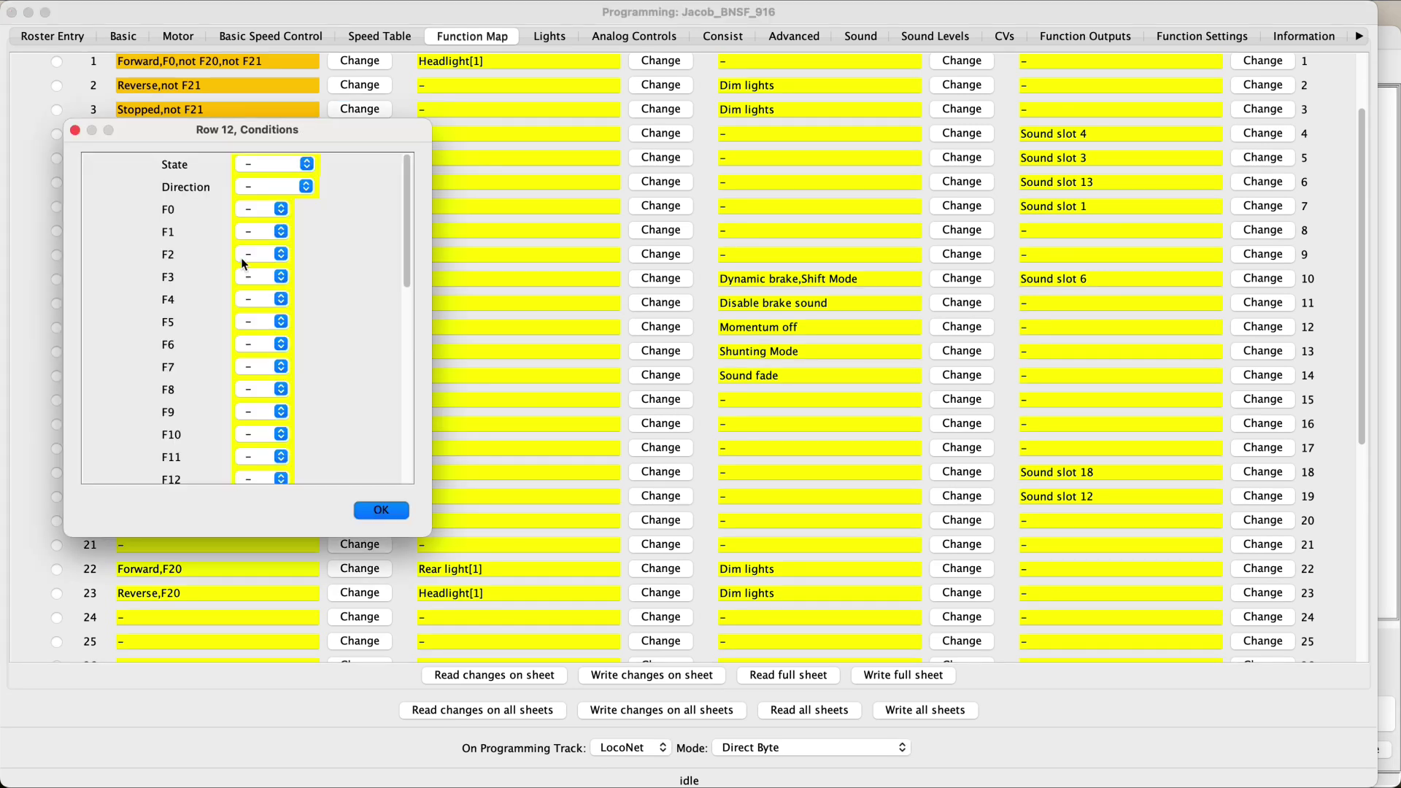
scroll(241, 256, "down", 6)
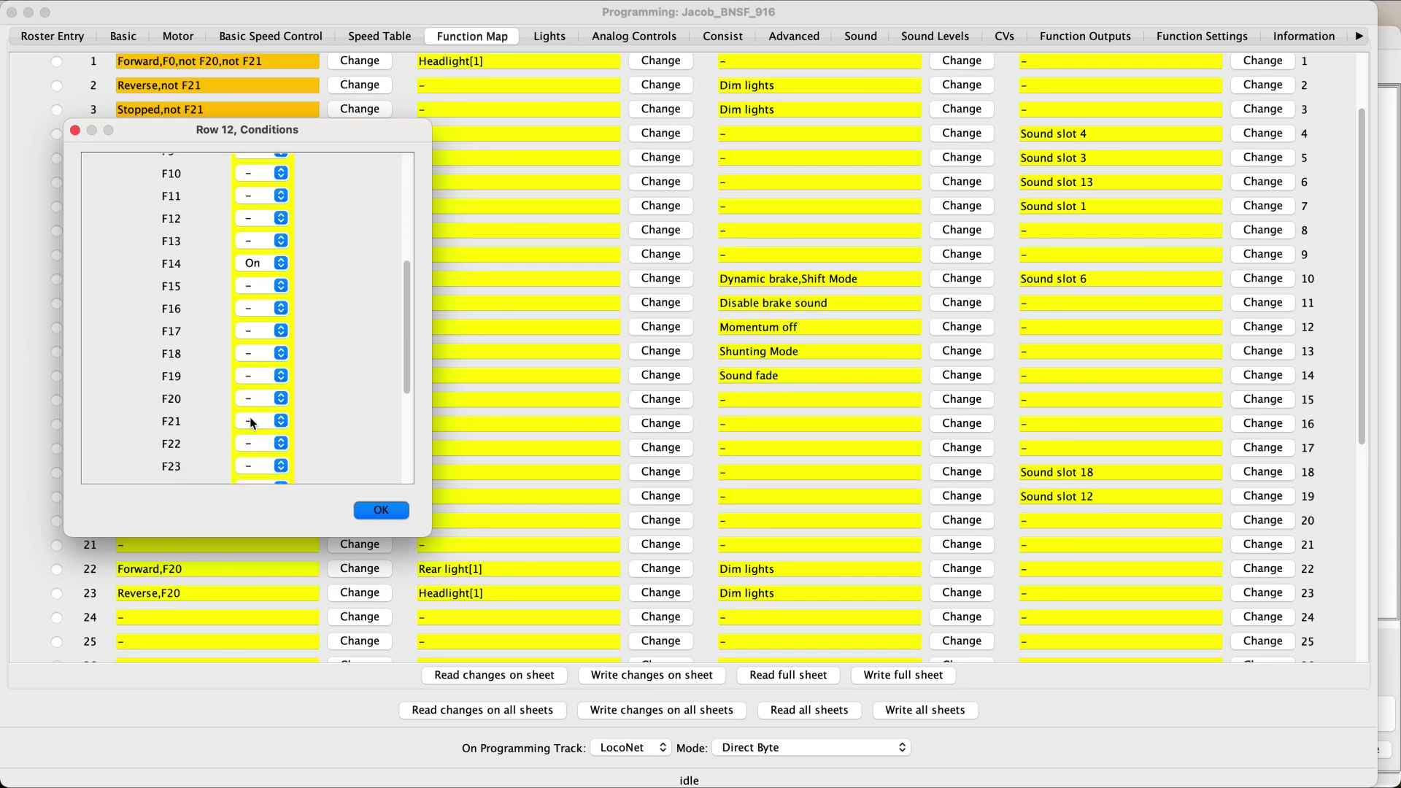
left_click(251, 422)
left_click(254, 451)
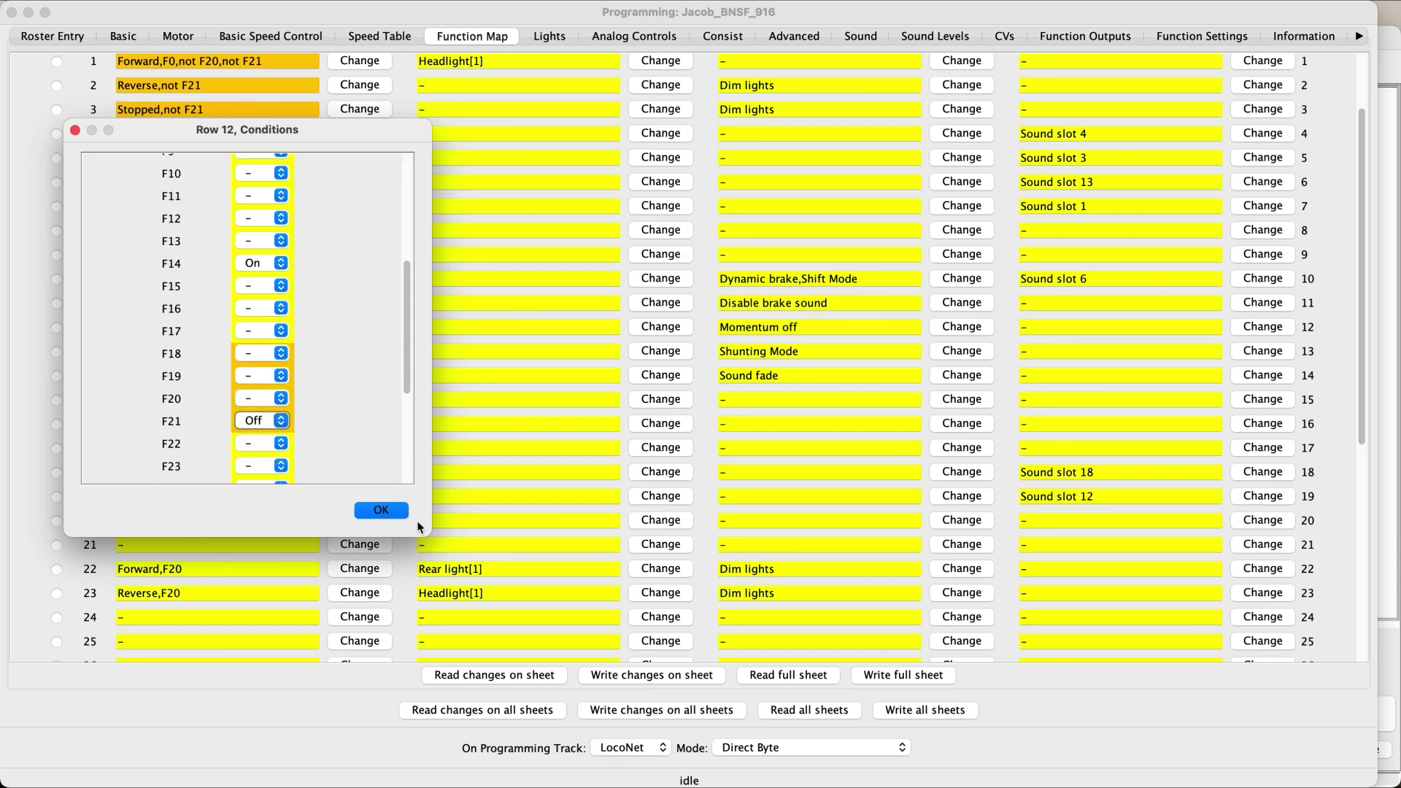
left_click(381, 510)
Set F21 to Off in the conditions of row 13, the F16 row for Shunting Mode.
left_click(339, 355)
scroll(269, 348, "down", 5)
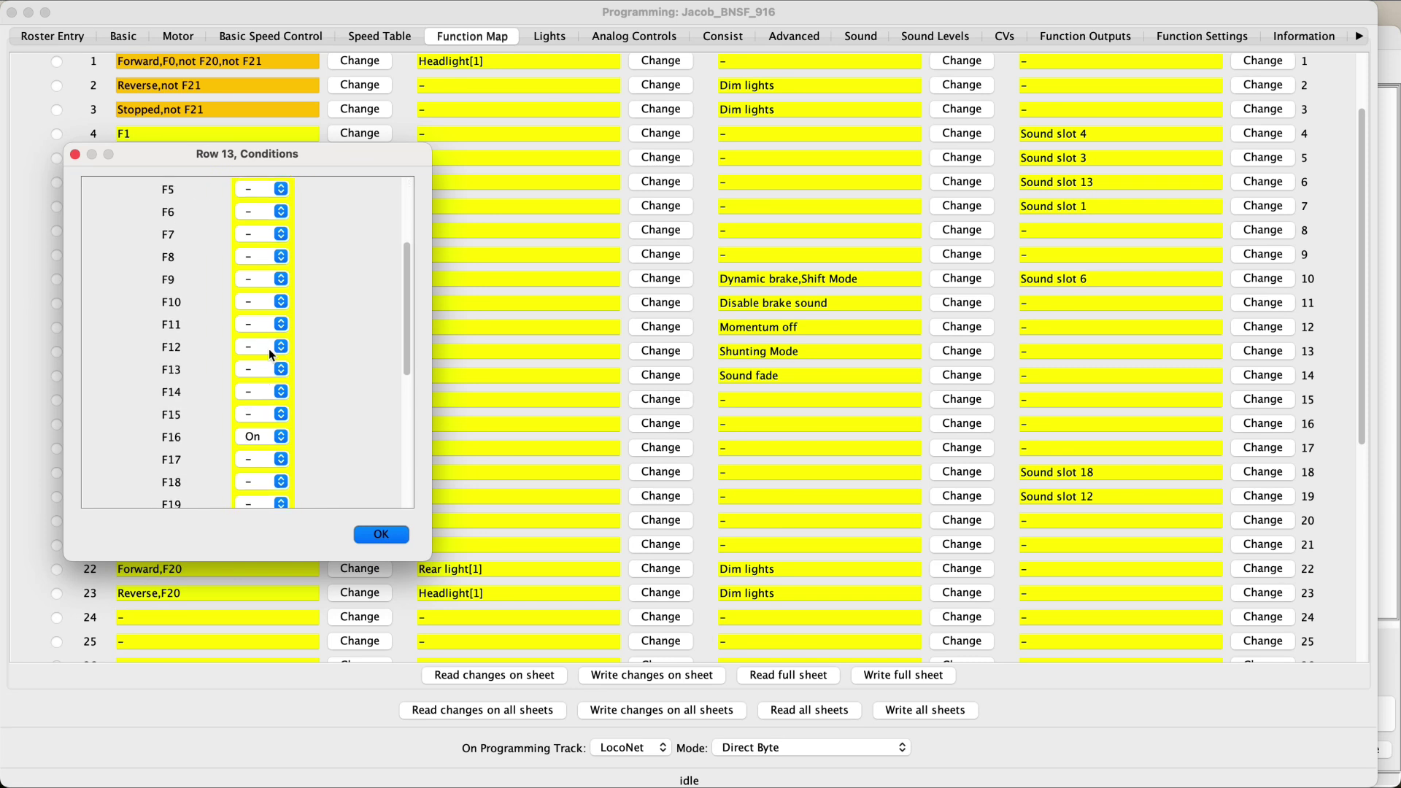
scroll(268, 348, "down", 5)
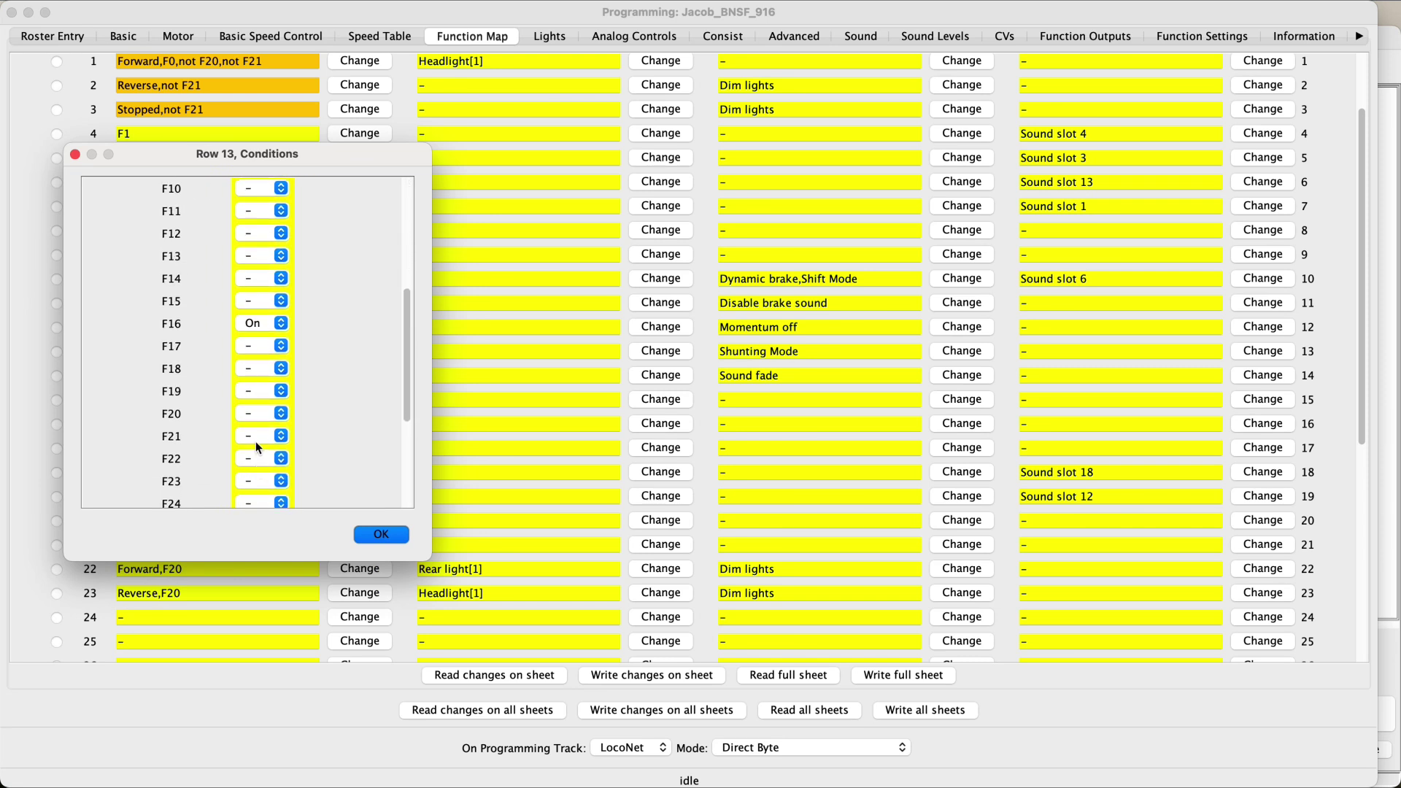
left_click(256, 442)
left_click(253, 453)
left_click(364, 527)
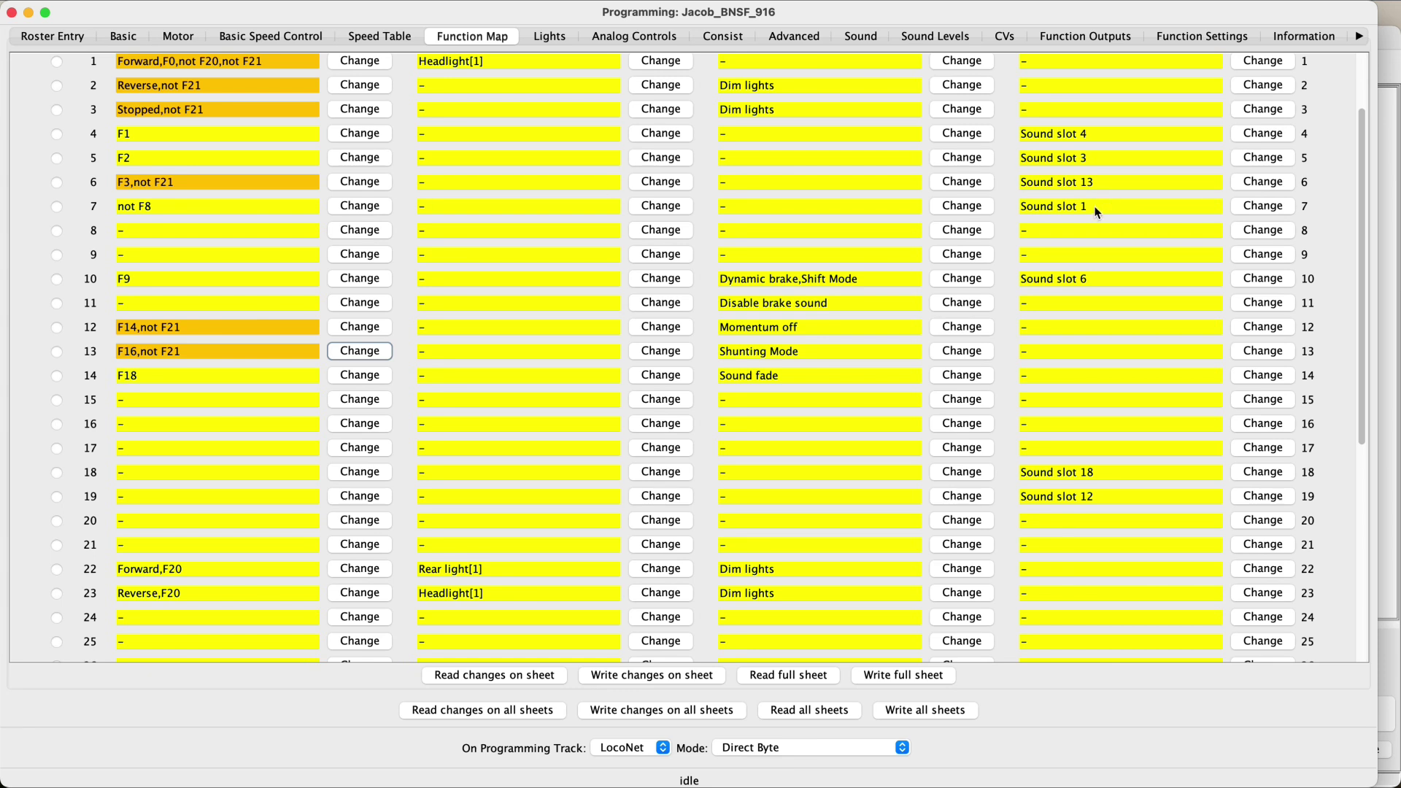
Set F21 to Off in the conditions of row 7, the F8 row that triggers sound slot 1.
left_click(365, 208)
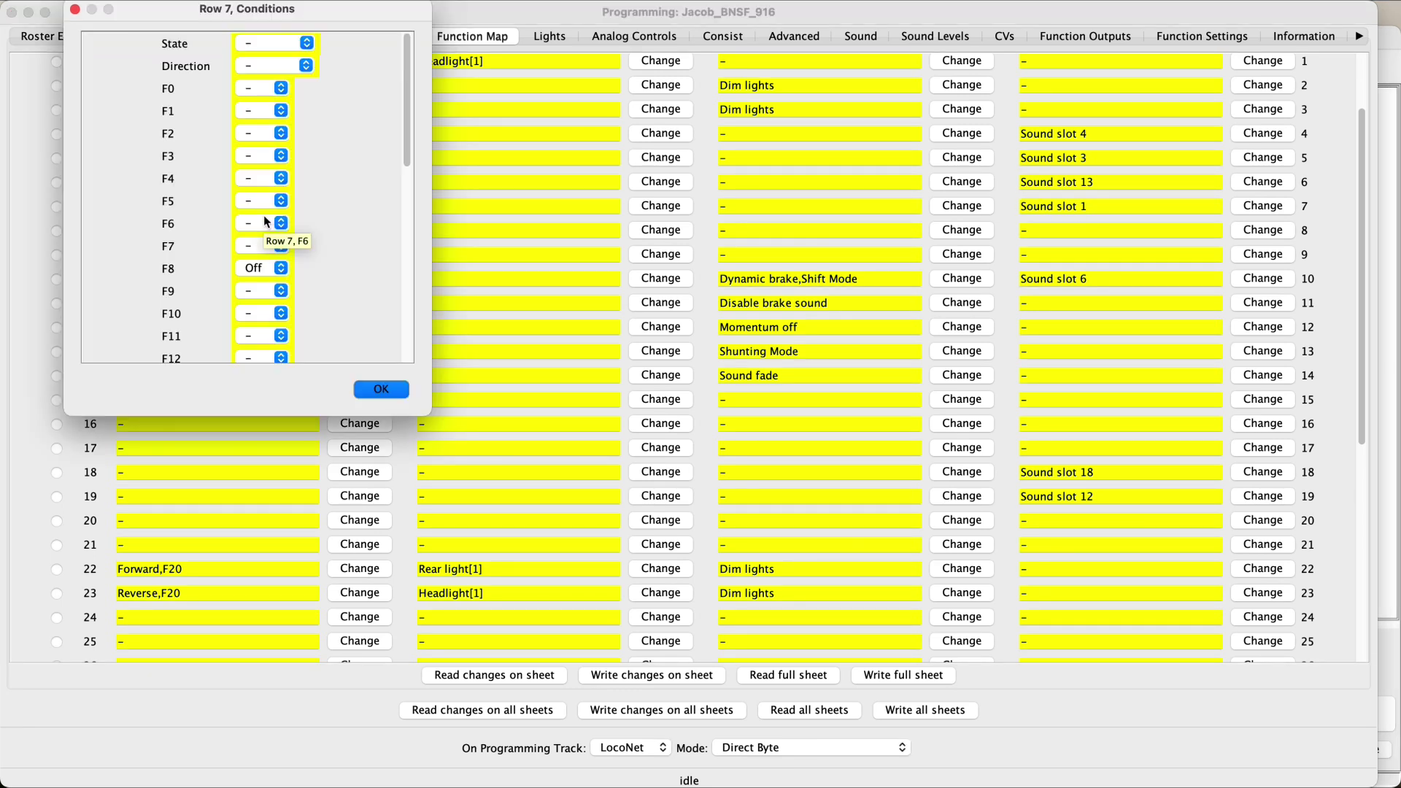
scroll(267, 222, "down", 3)
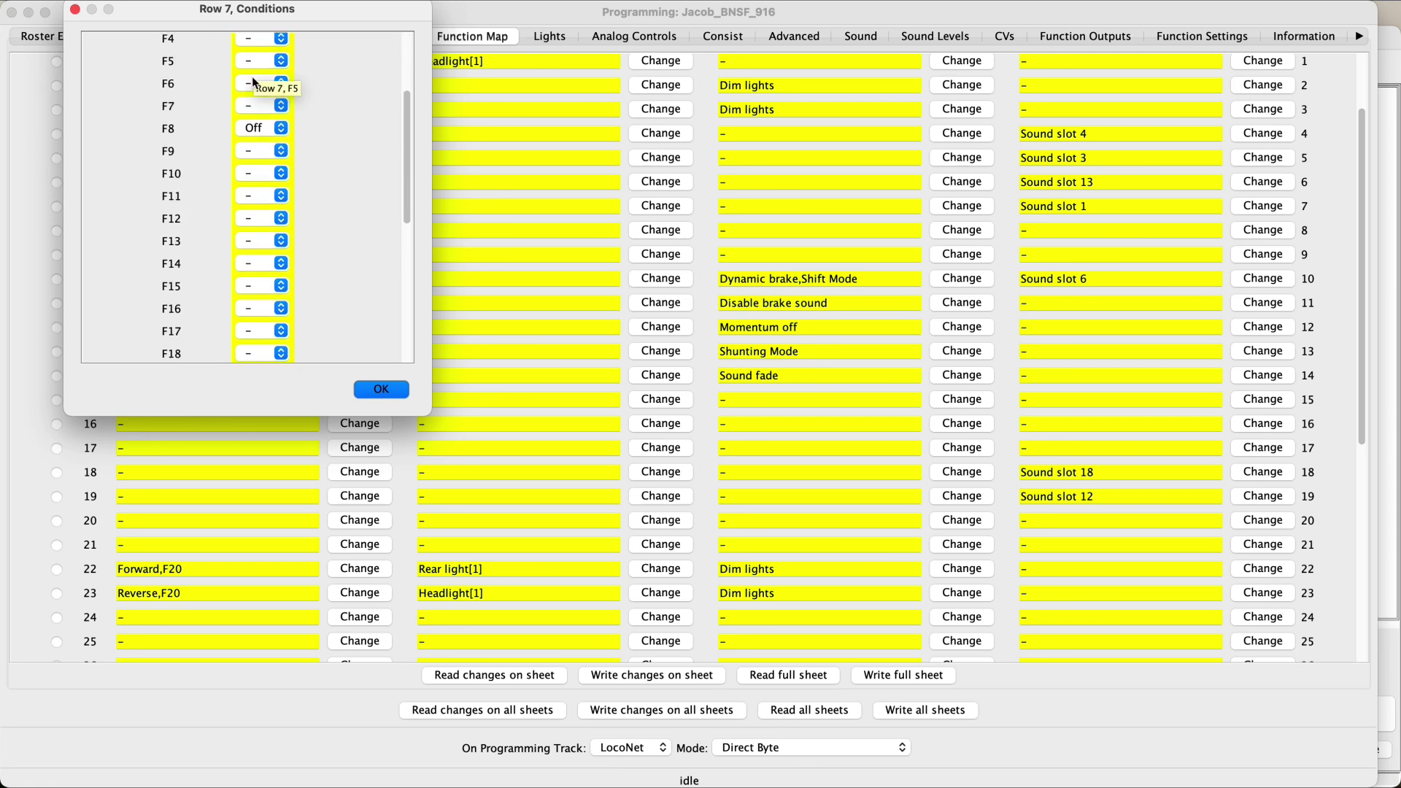
scroll(249, 133, "down", 4)
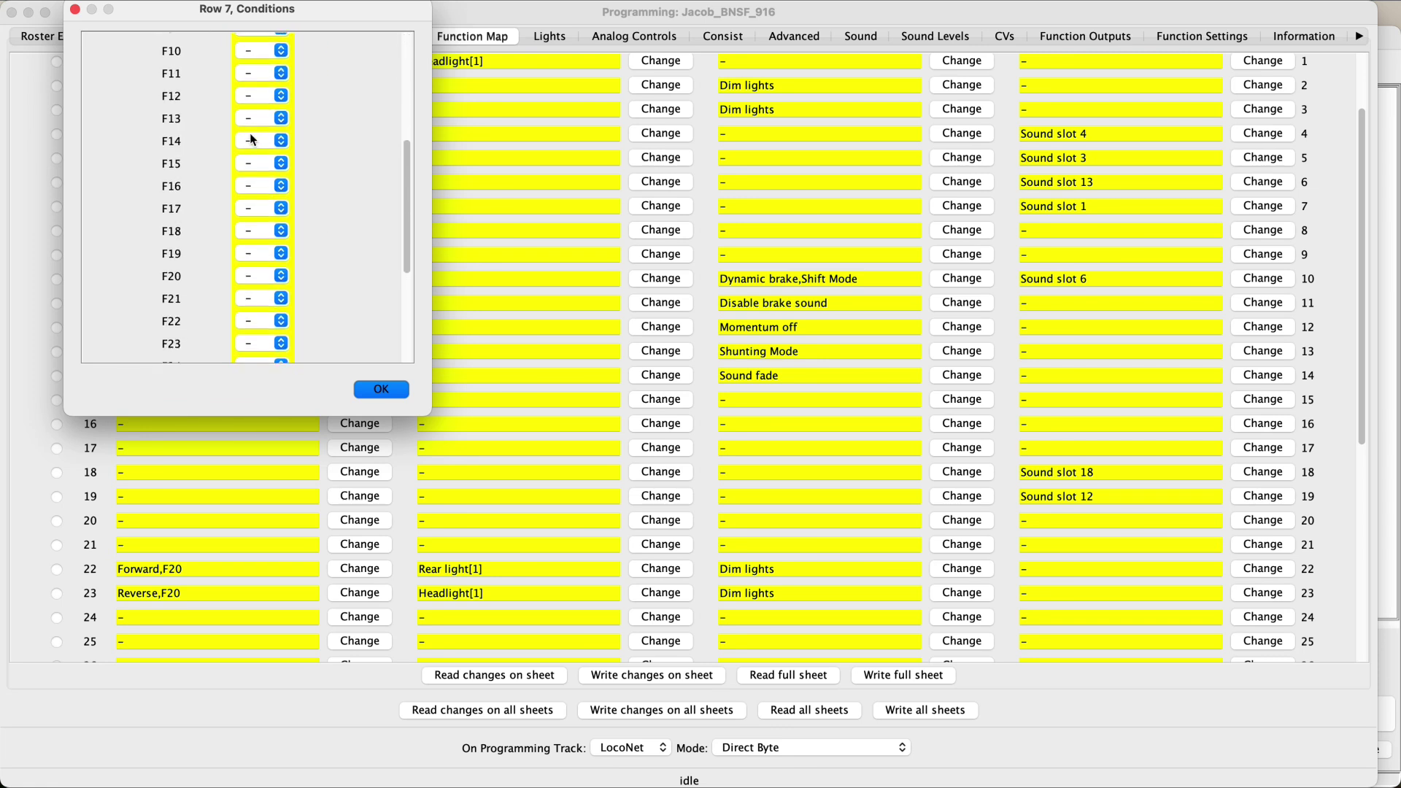
left_click(248, 262)
left_click(252, 291)
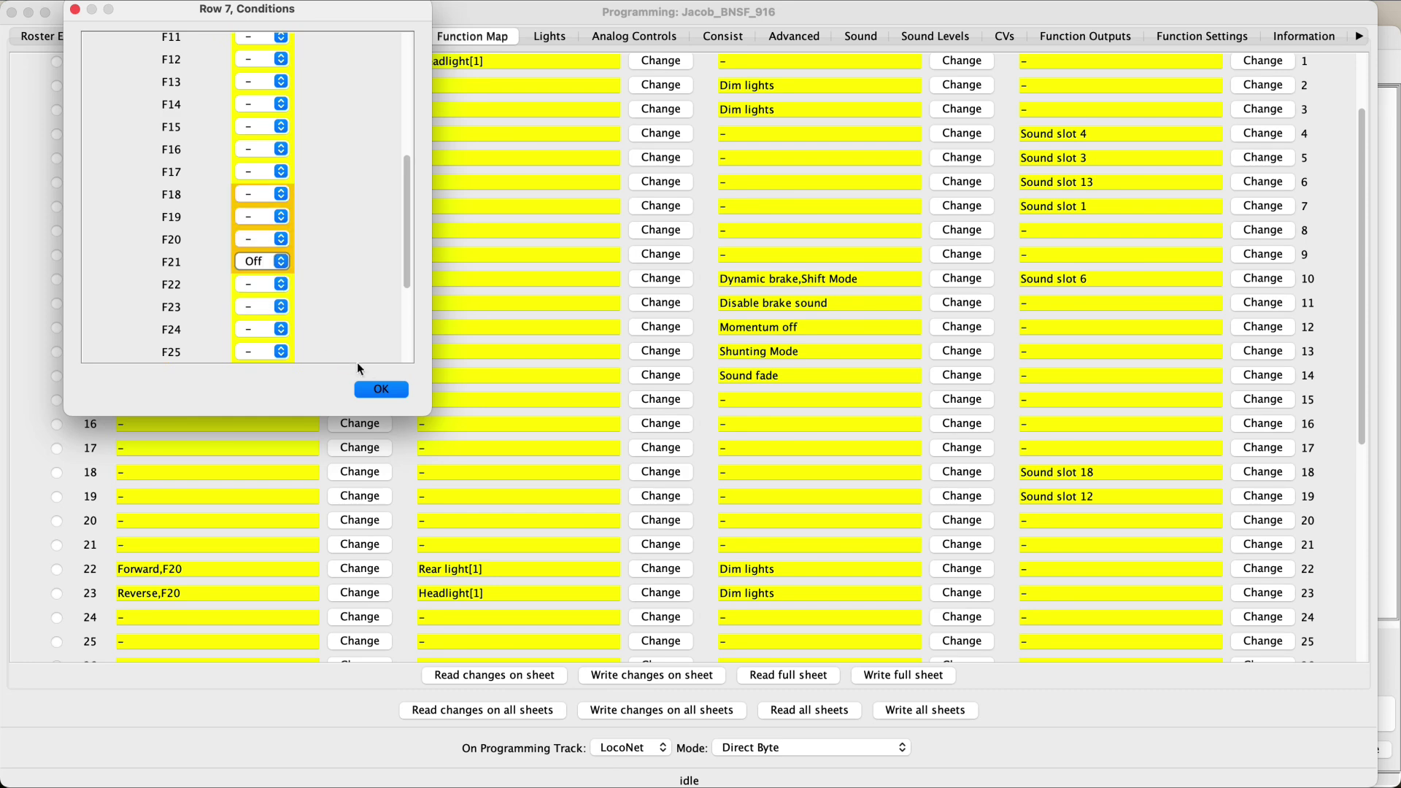
left_click(376, 387)
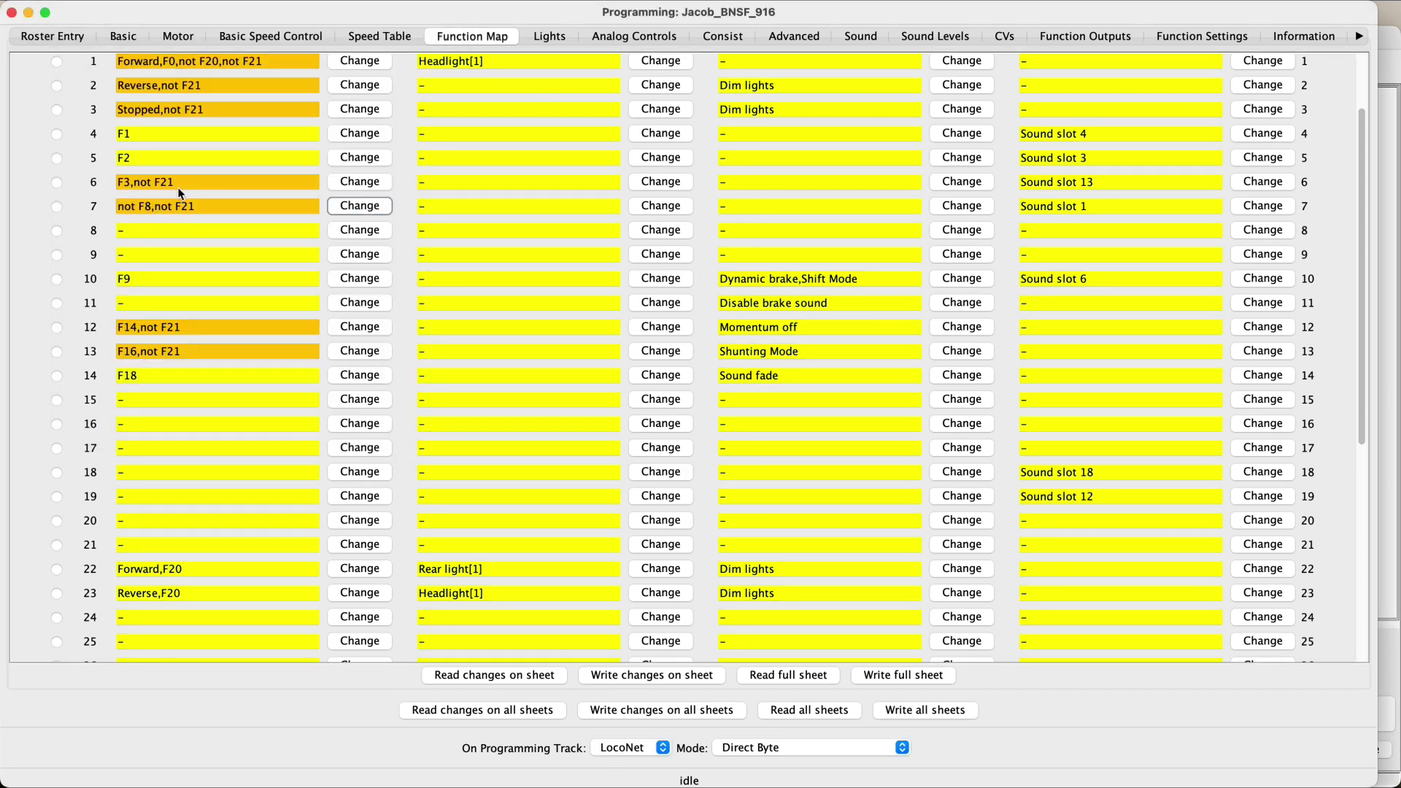
Review the conditions of the existing function map rows and look over the unused rows below row 23.
scroll(181, 186, "up", 3)
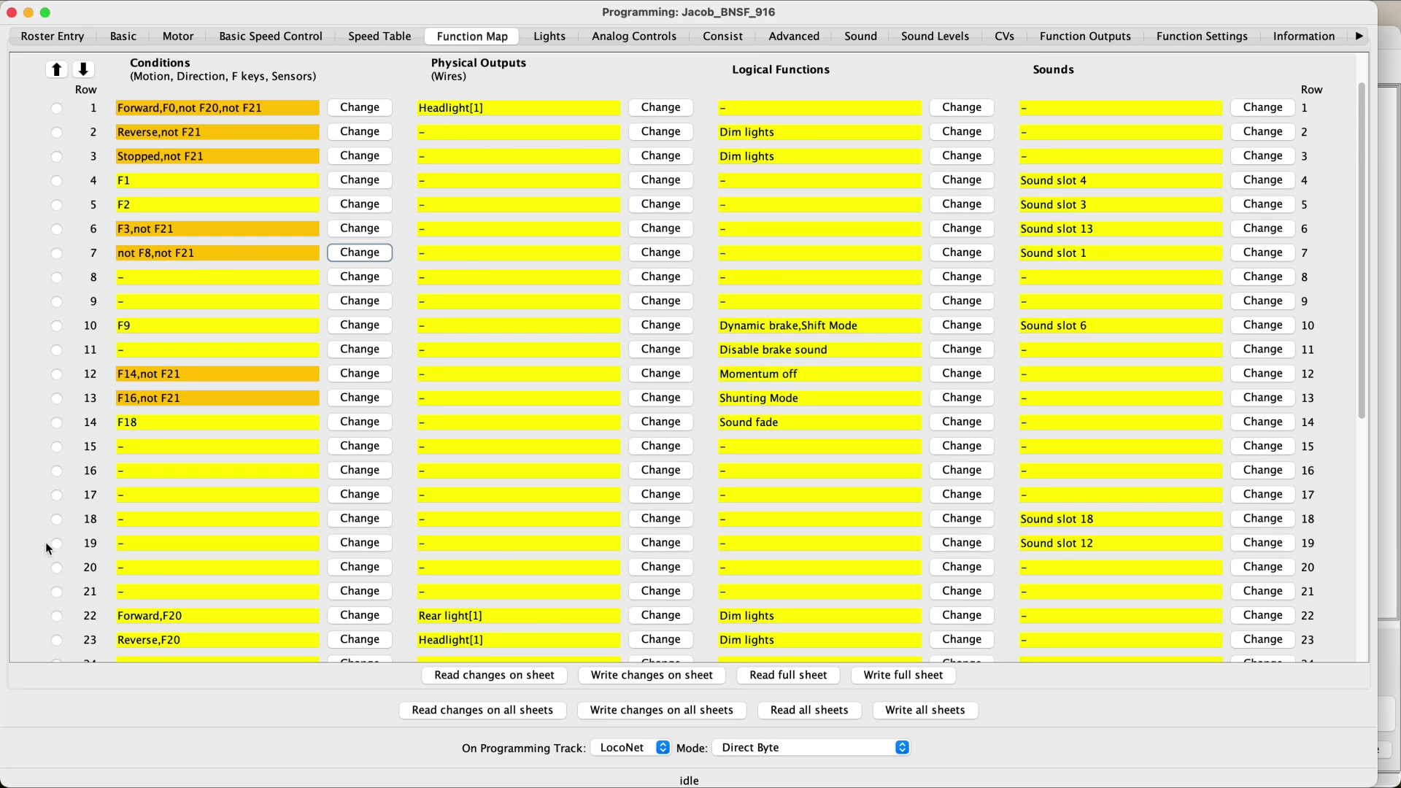
scroll(164, 640, "up", 2)
scroll(163, 639, "down", 8)
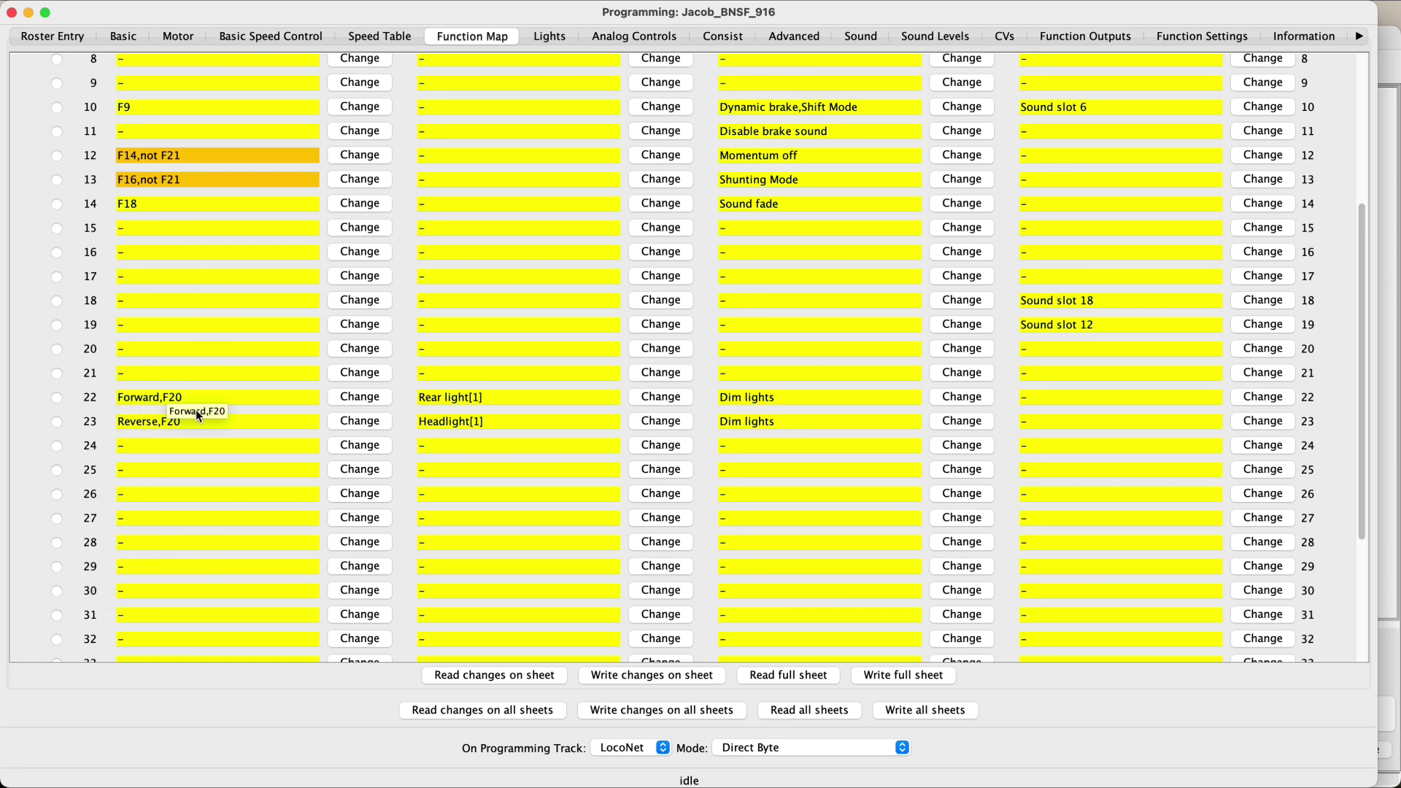
scroll(212, 234, "up", 10)
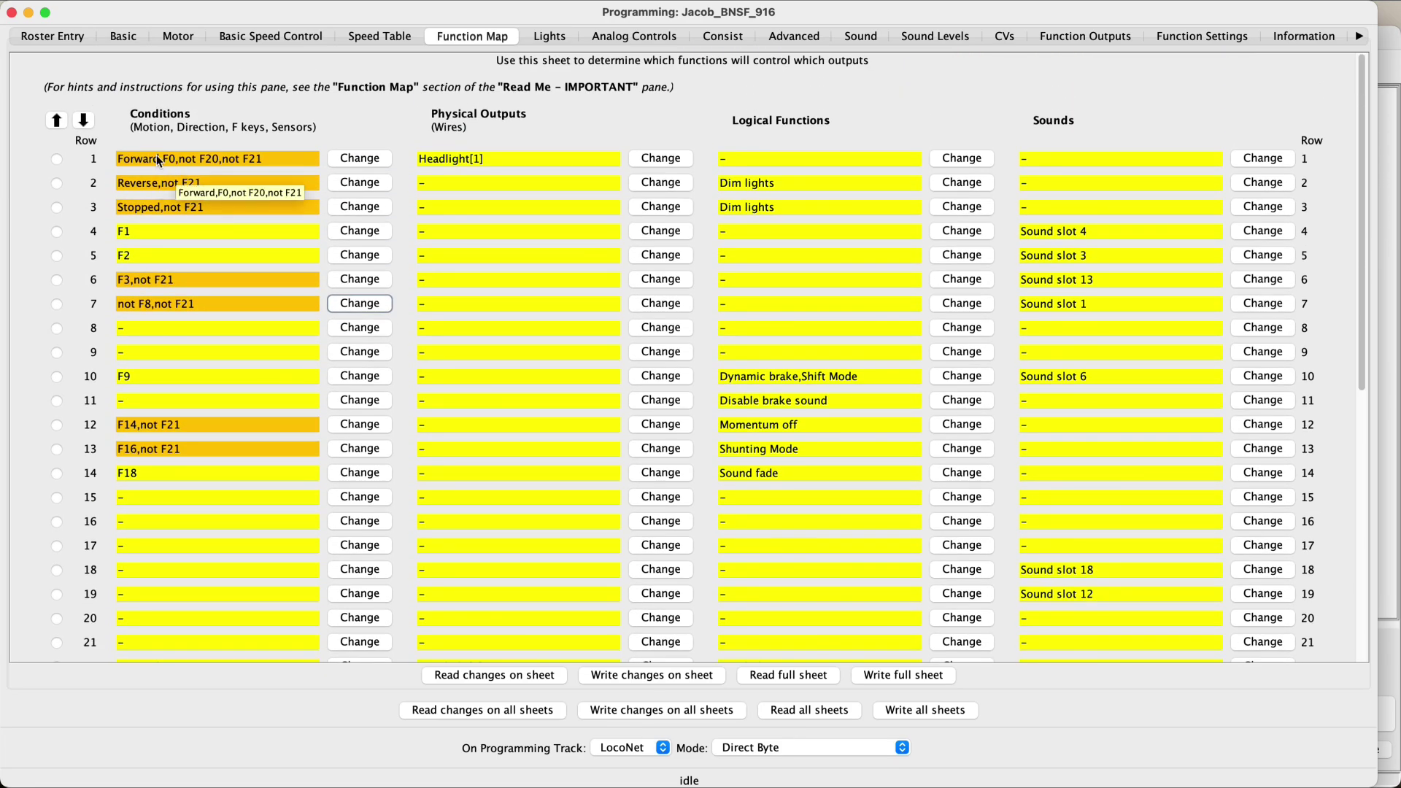
scroll(197, 155, "down", 9)
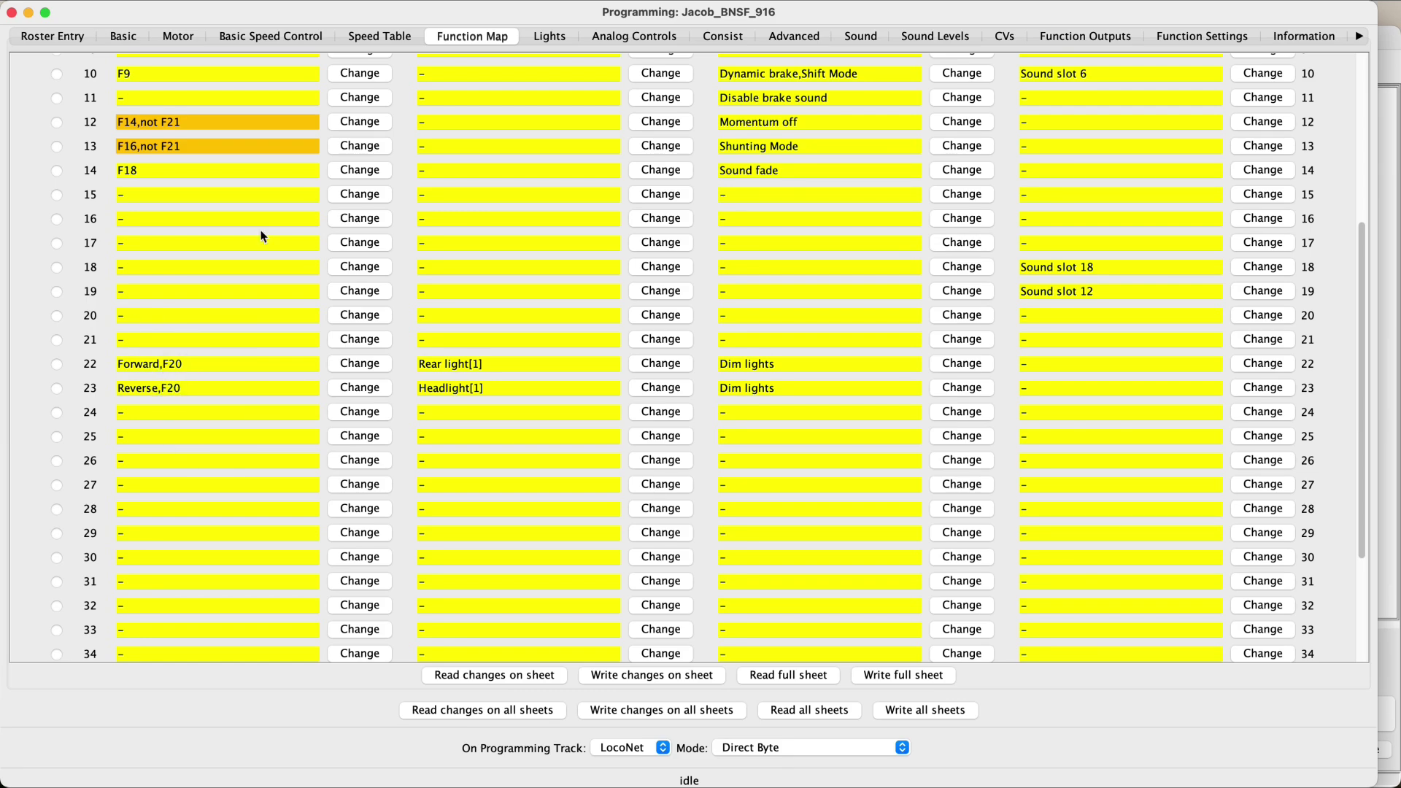
scroll(258, 221, "up", 10)
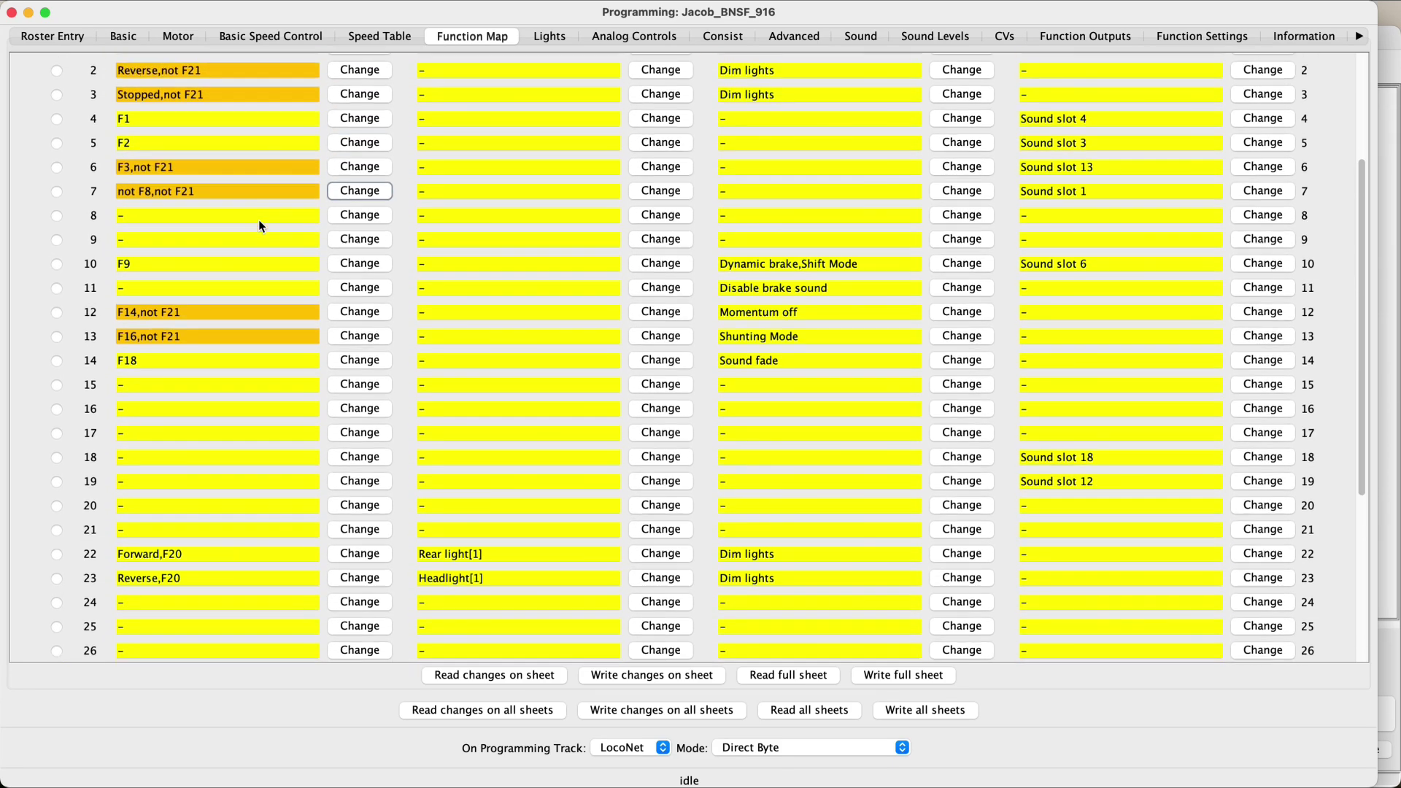
scroll(258, 221, "down", 10)
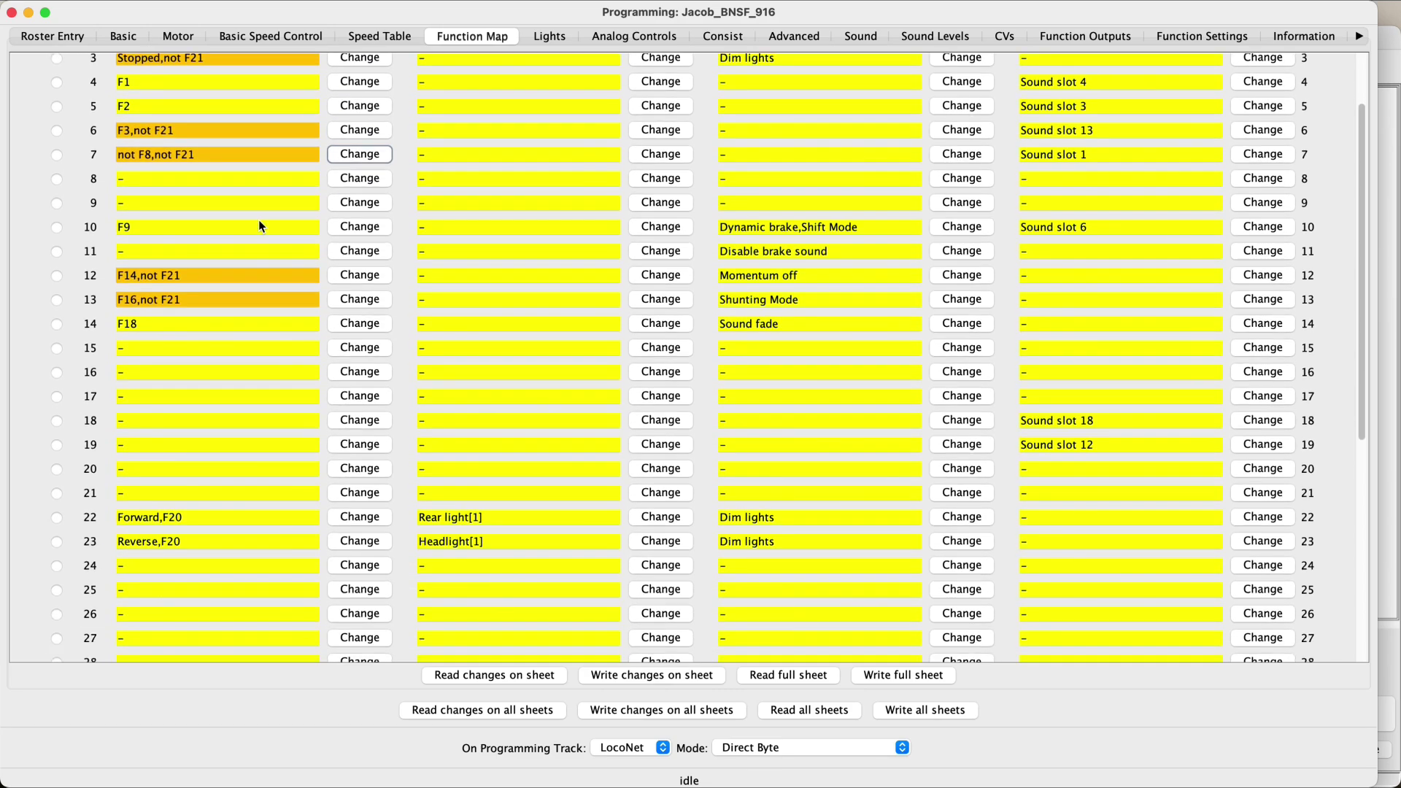
scroll(255, 281, "down", 5)
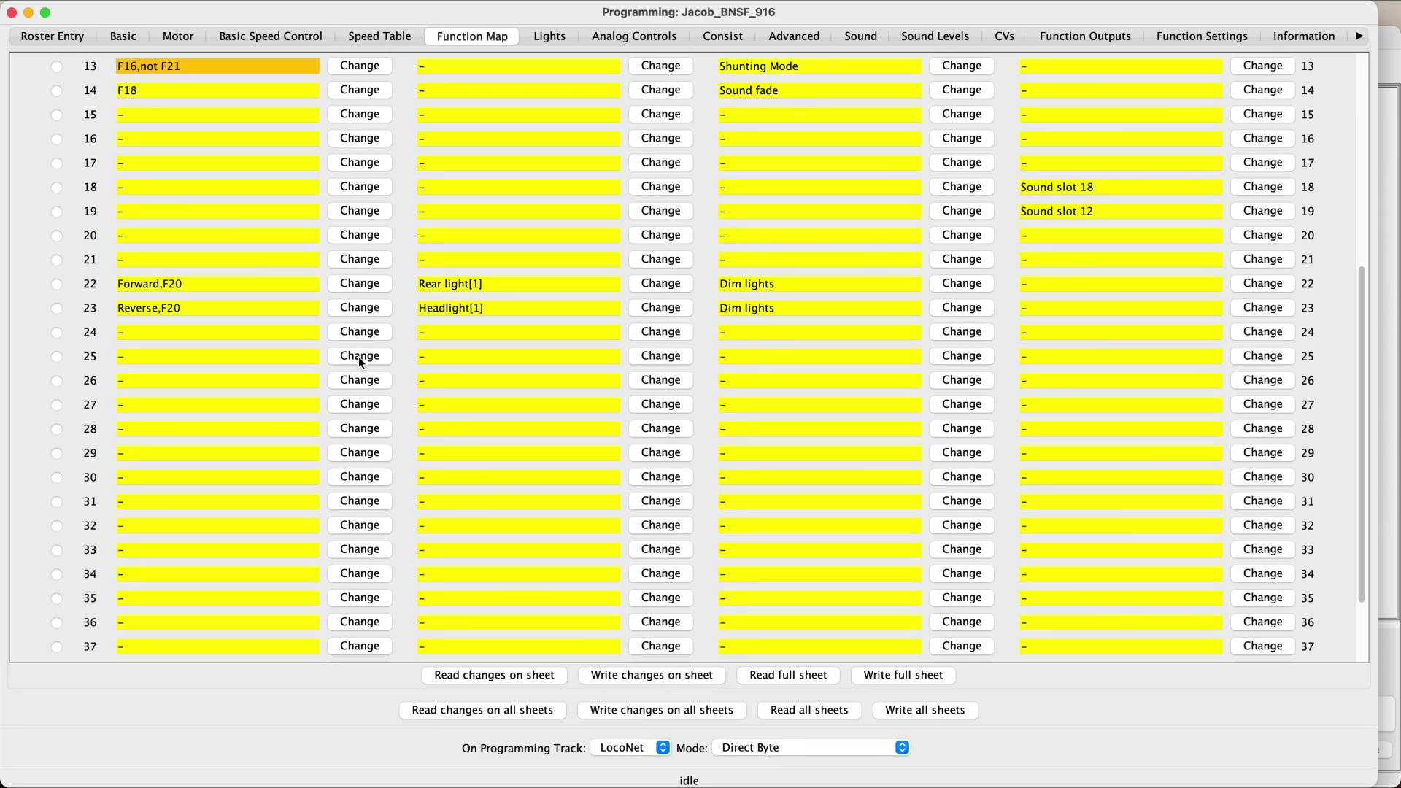
scroll(358, 356, "up", 7)
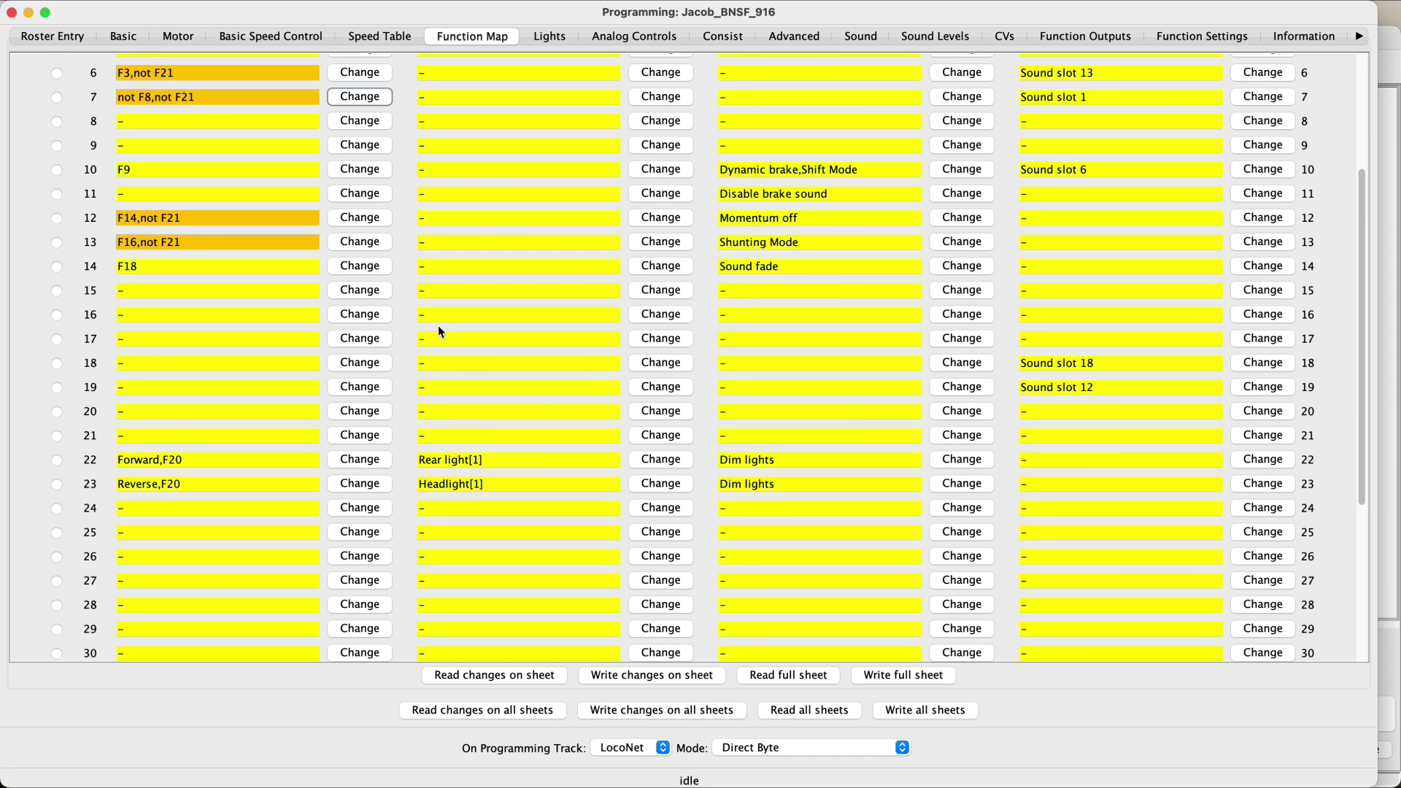
scroll(438, 331, "down", 3)
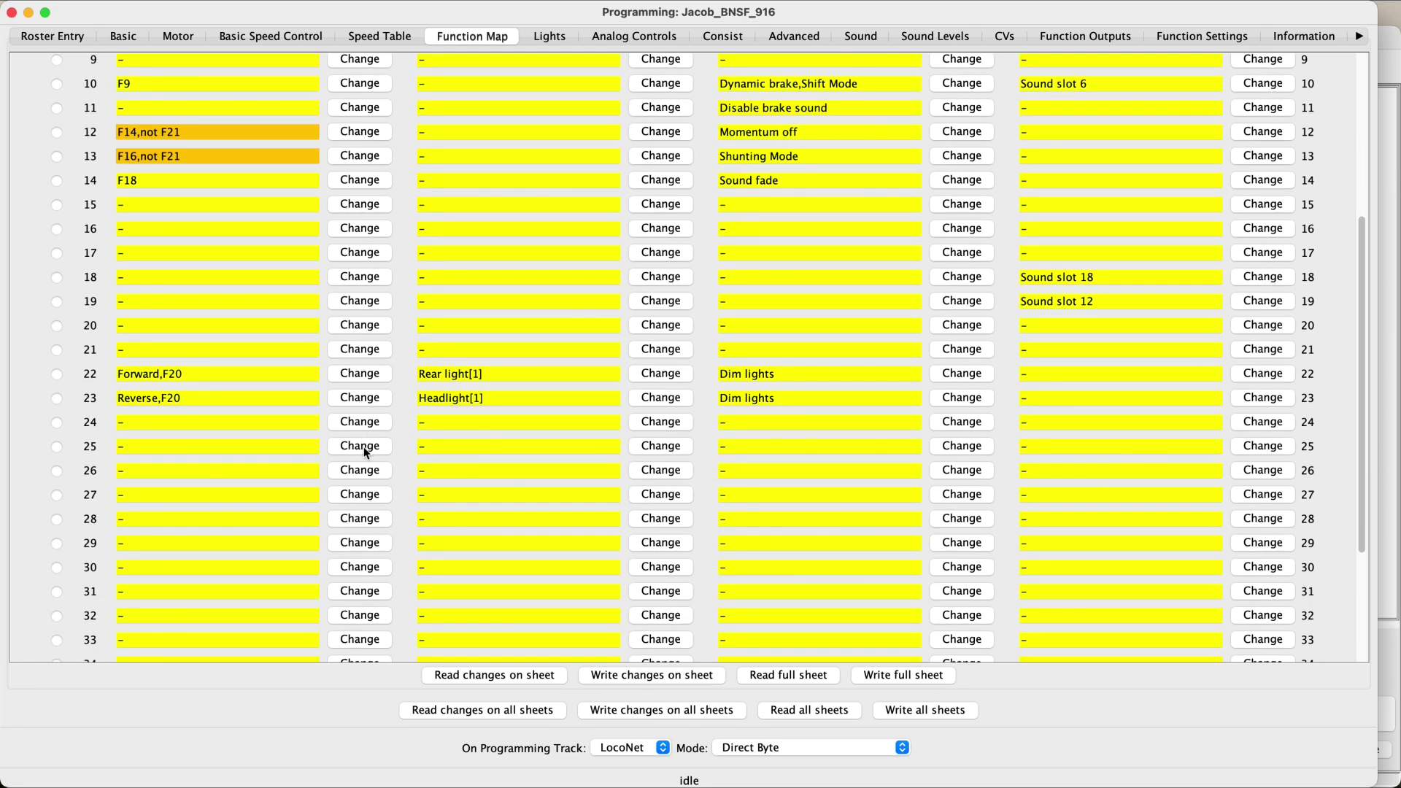
Set F21 to On in the conditions of the empty row 25.
left_click(360, 446)
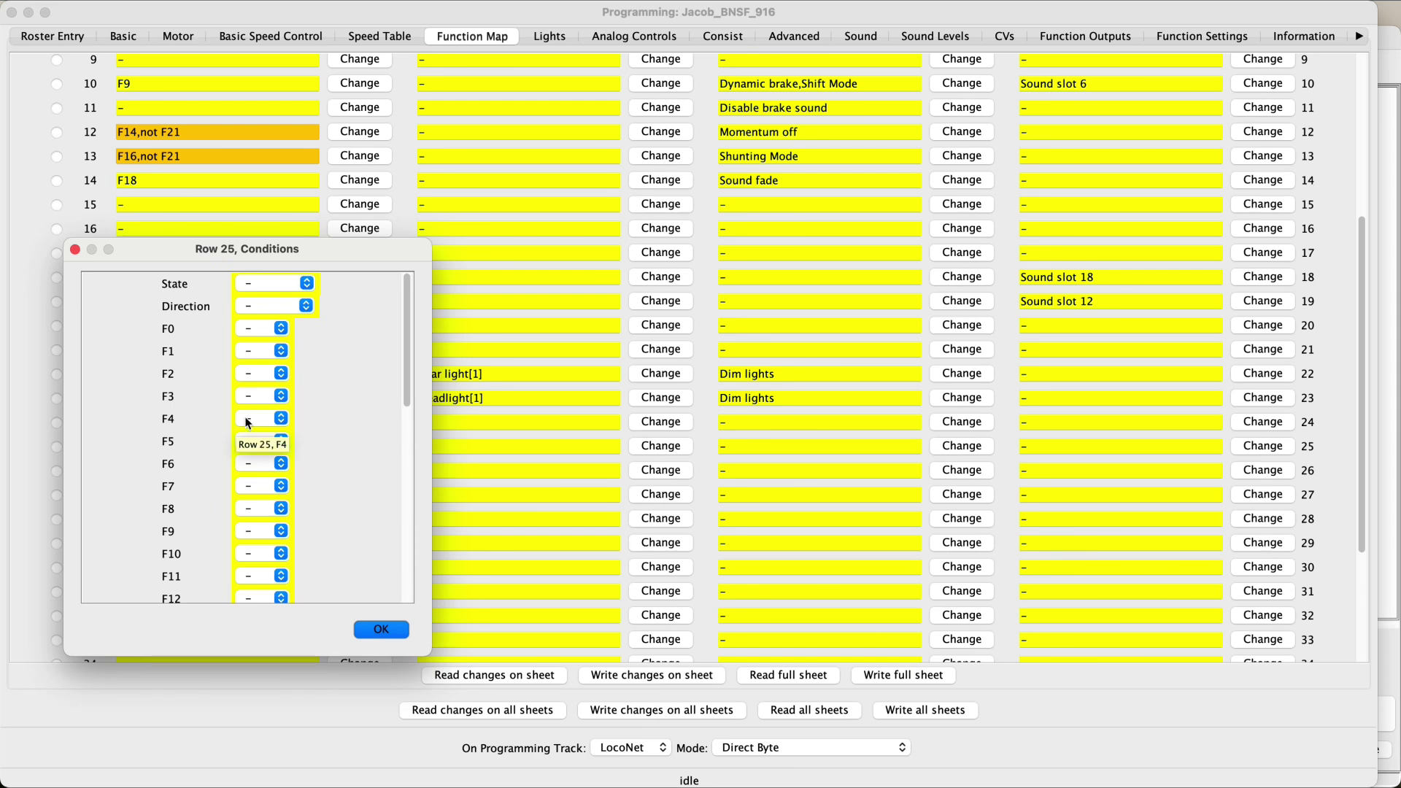
scroll(248, 422, "down", 5)
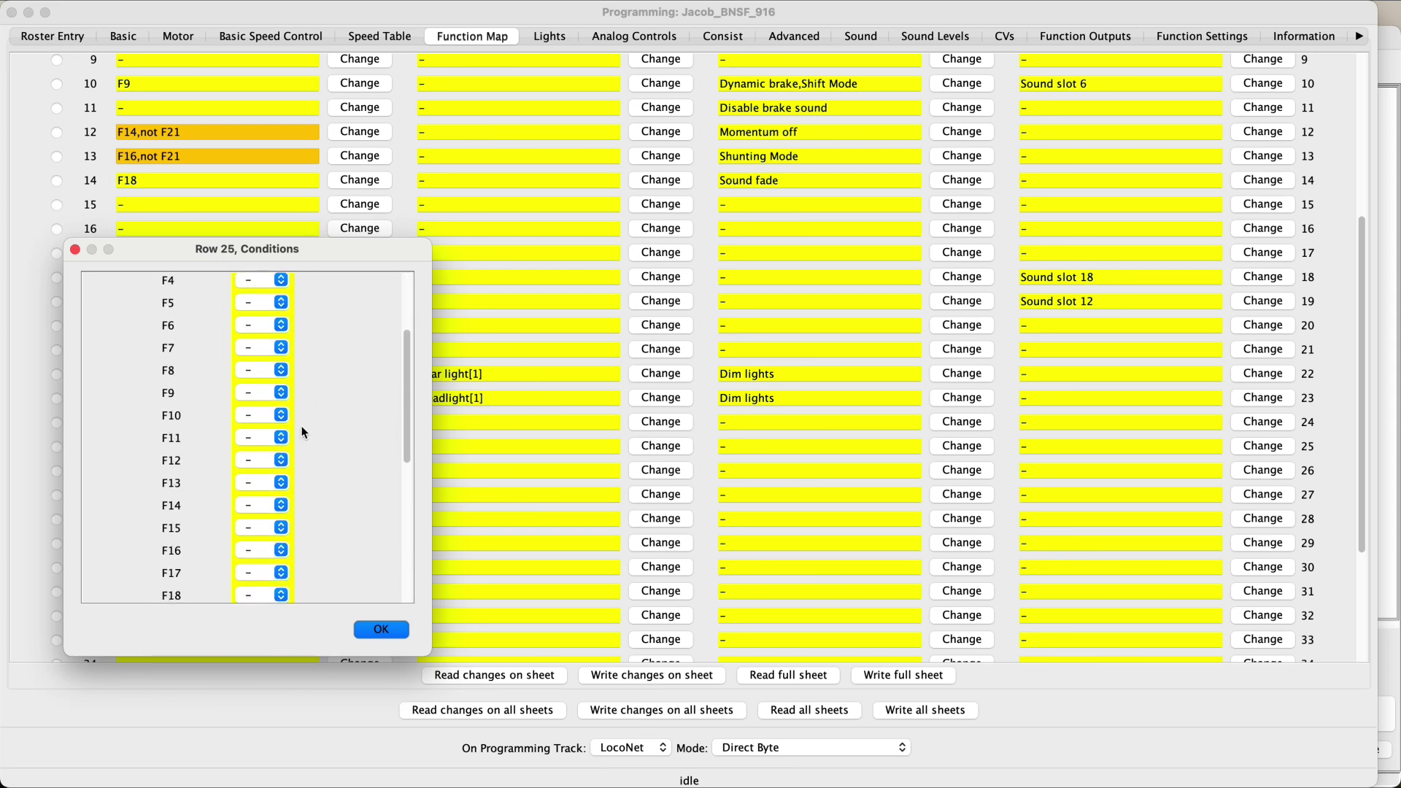
scroll(321, 479, "down", 8)
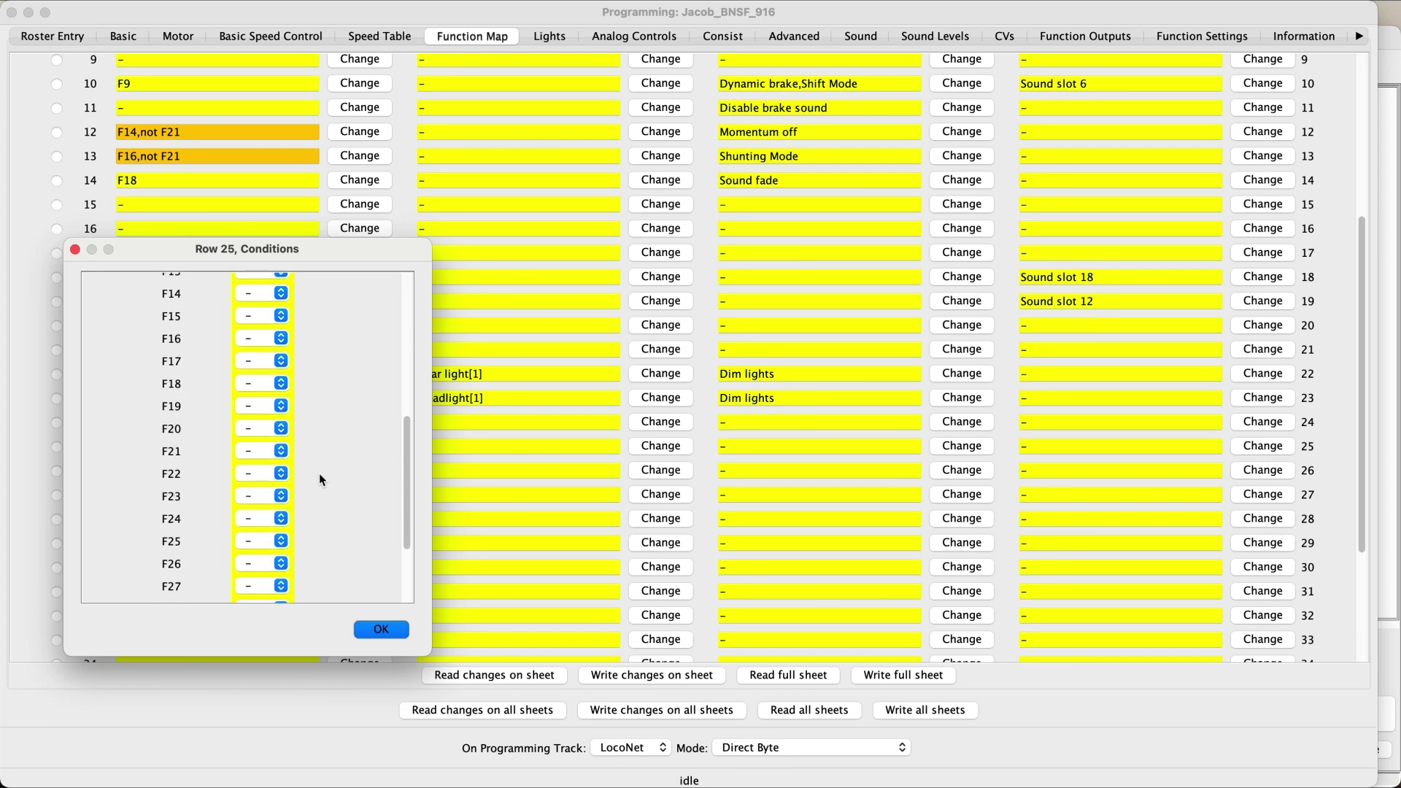
left_click(262, 450)
left_click(258, 462)
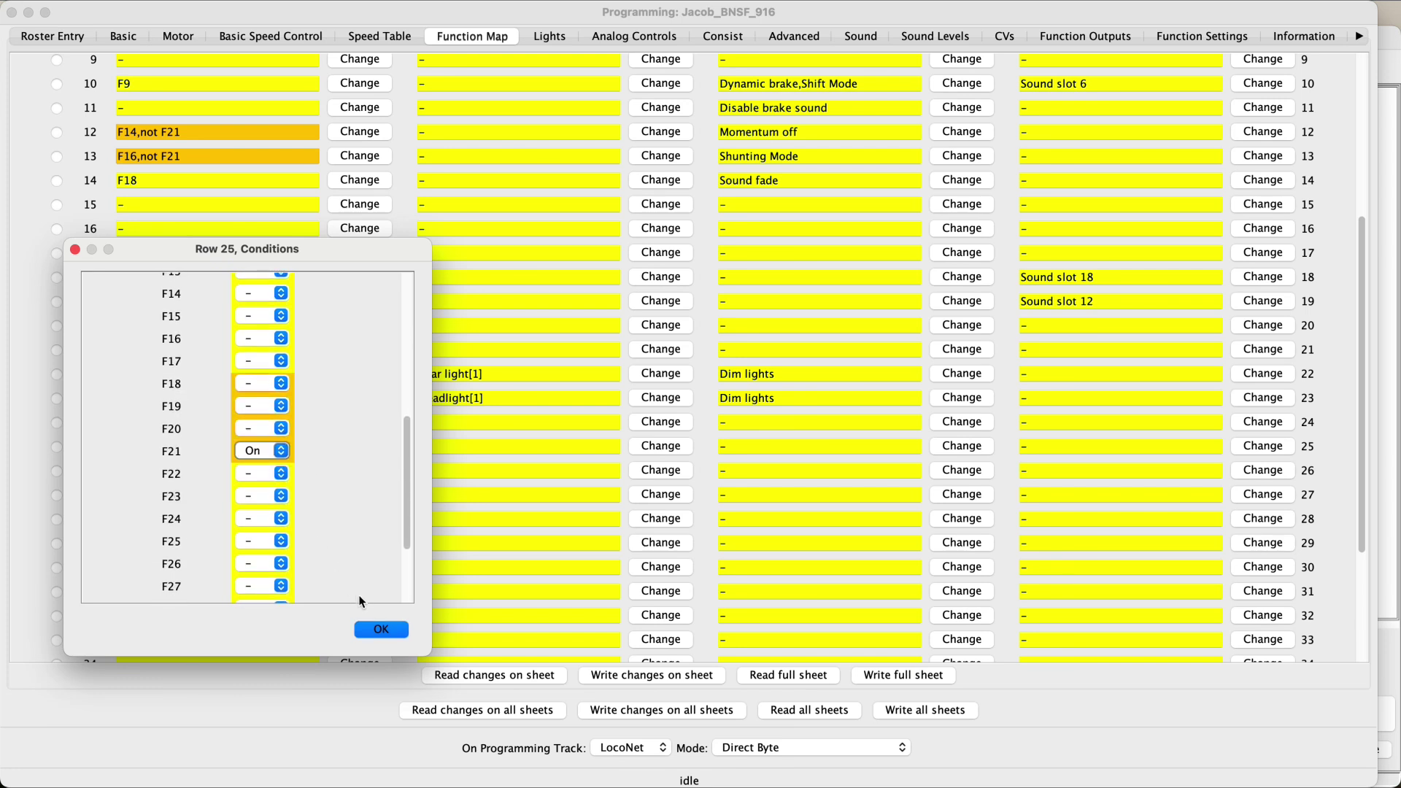
key("Return")
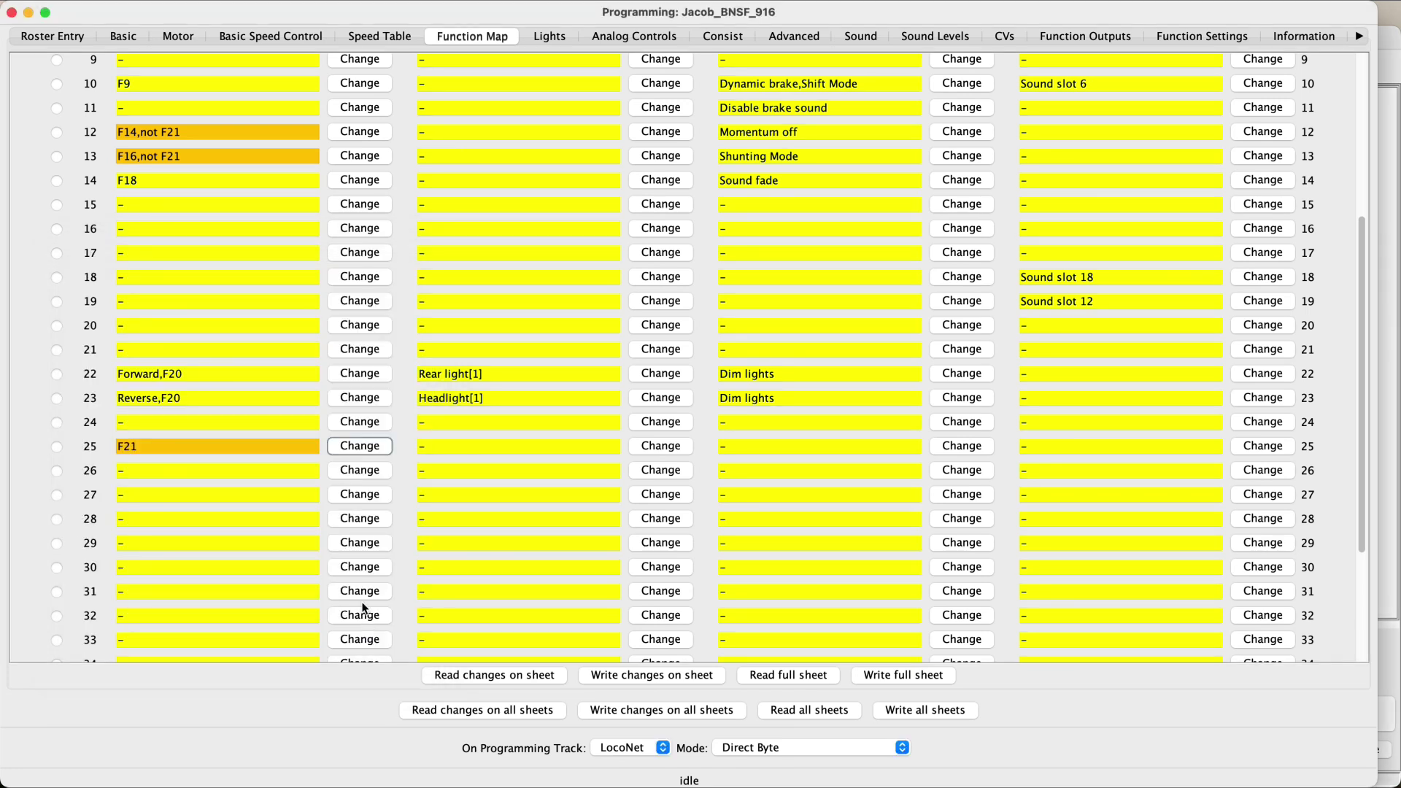
left_click(339, 449)
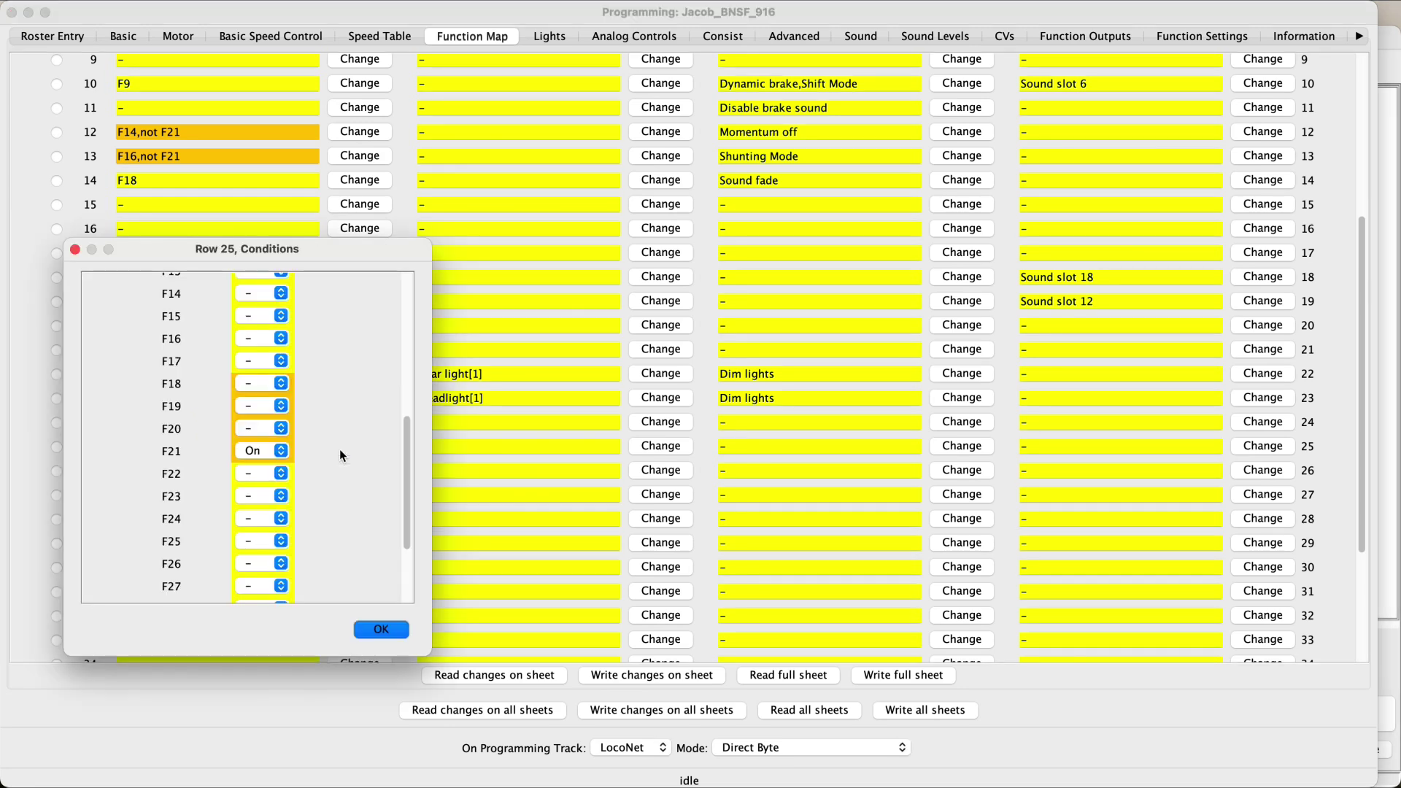
left_click(380, 630)
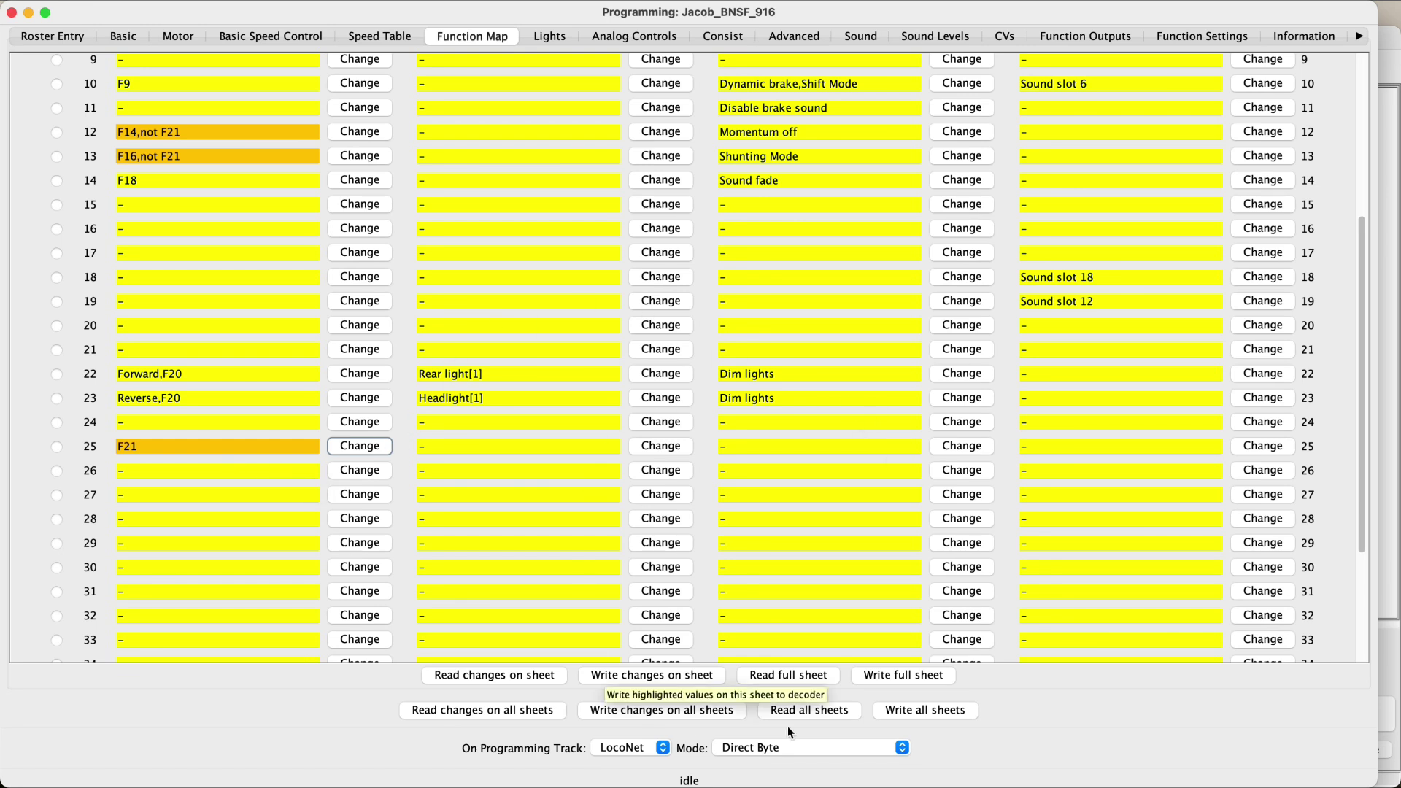
Add F0 On to the conditions of row 25.
left_click(353, 446)
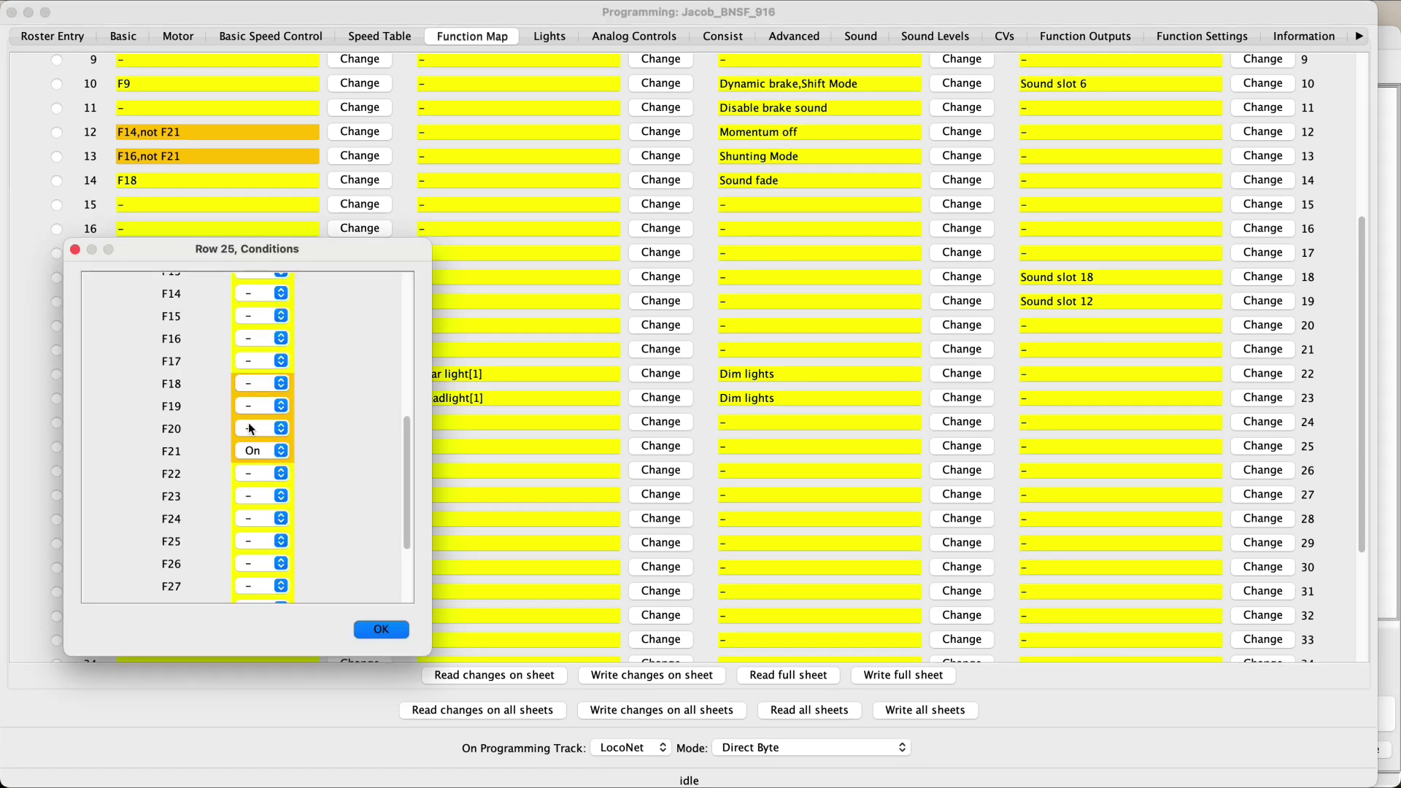
scroll(248, 419, "up", 10)
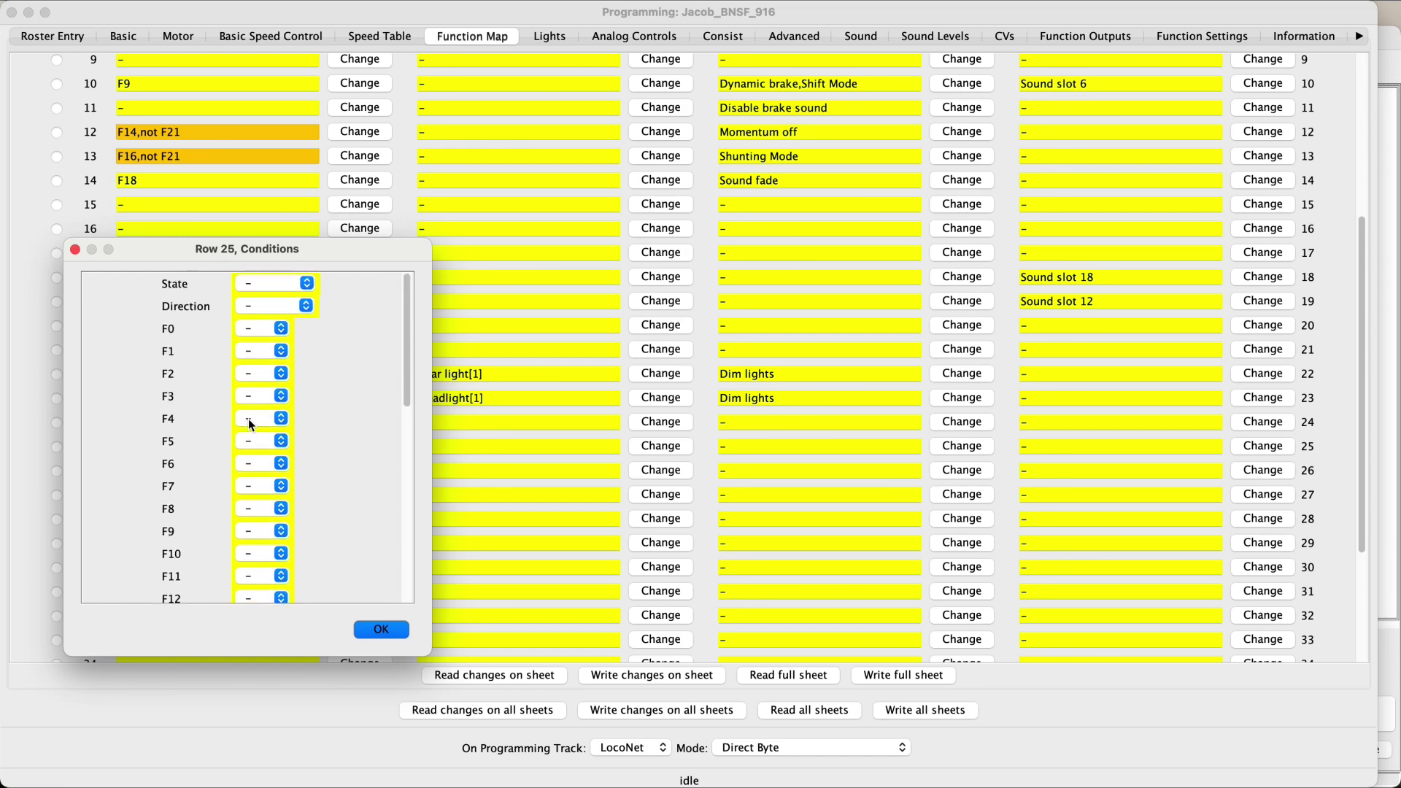
left_click(247, 330)
left_click(252, 343)
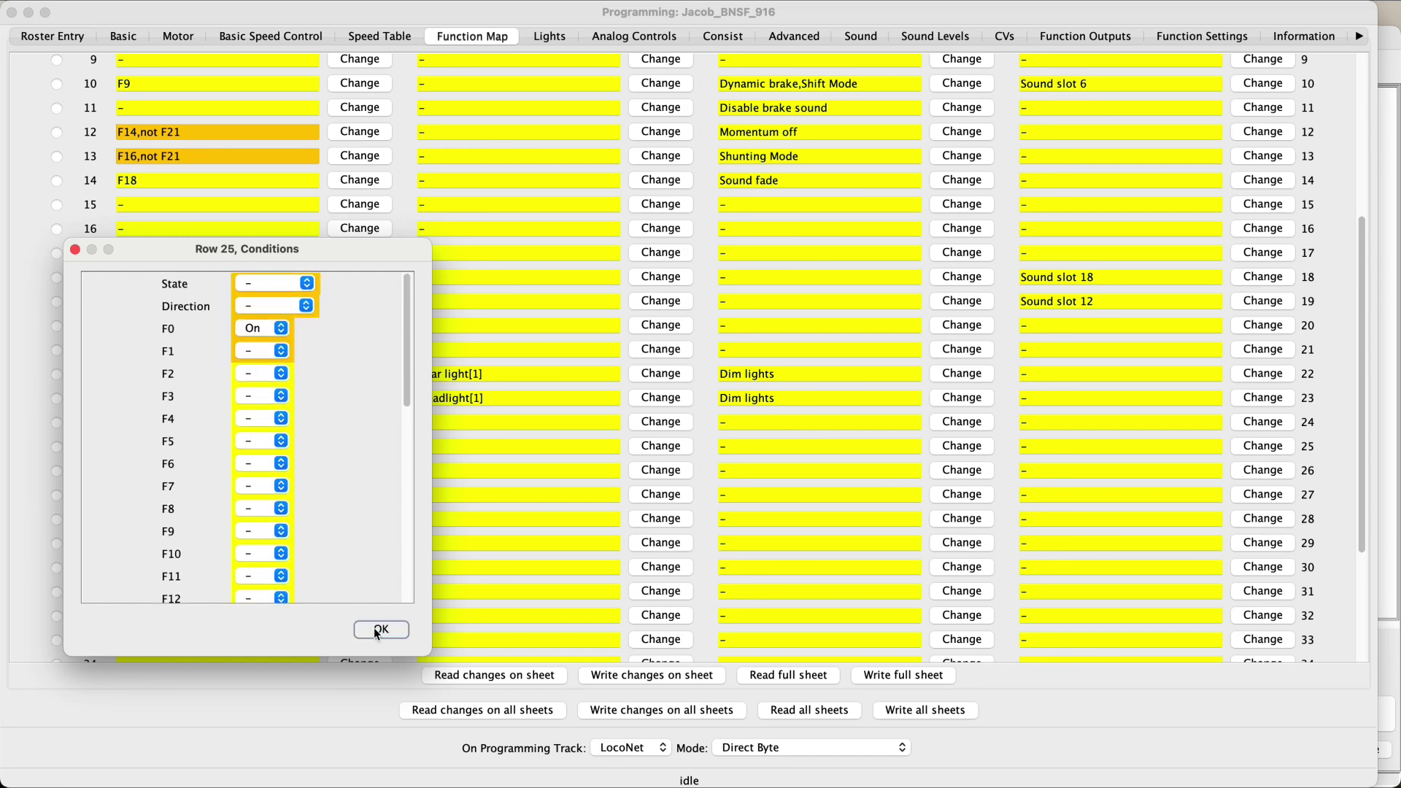
left_click(379, 630)
Assign Headlight[1] as the physical output of row 25.
left_click(667, 446)
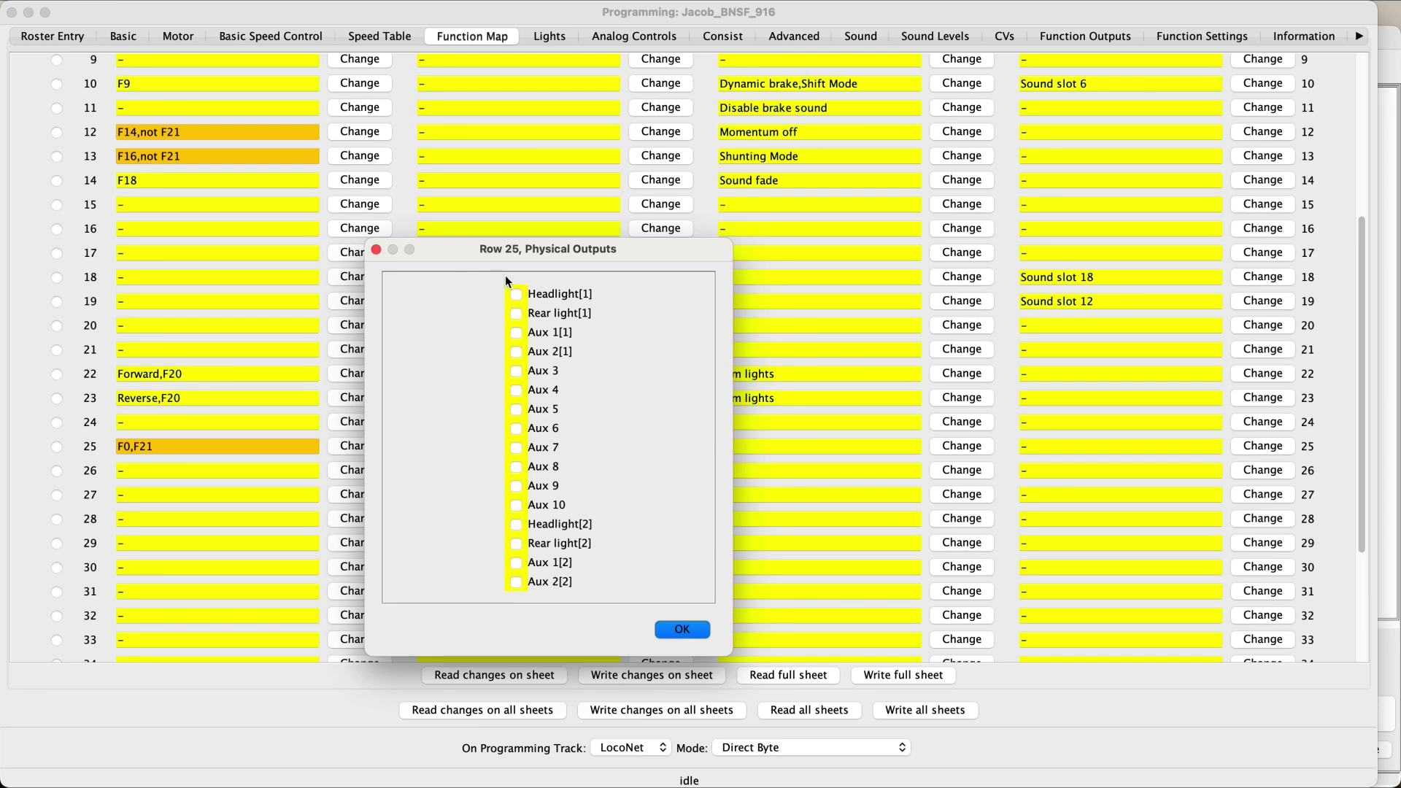
left_click(515, 293)
left_click(667, 627)
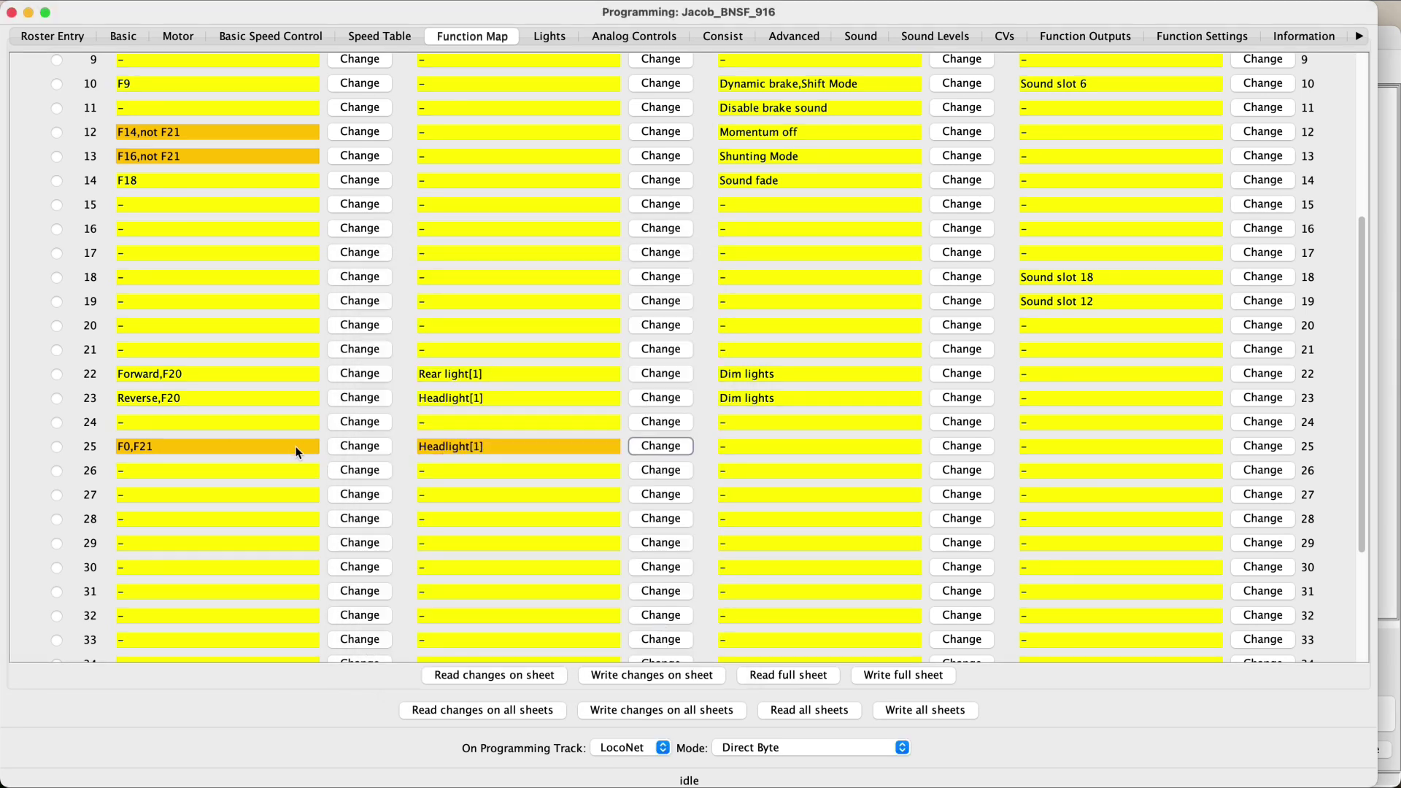
Set F10 and F21 to On in the conditions of the empty row 26.
left_click(169, 443)
left_click(367, 473)
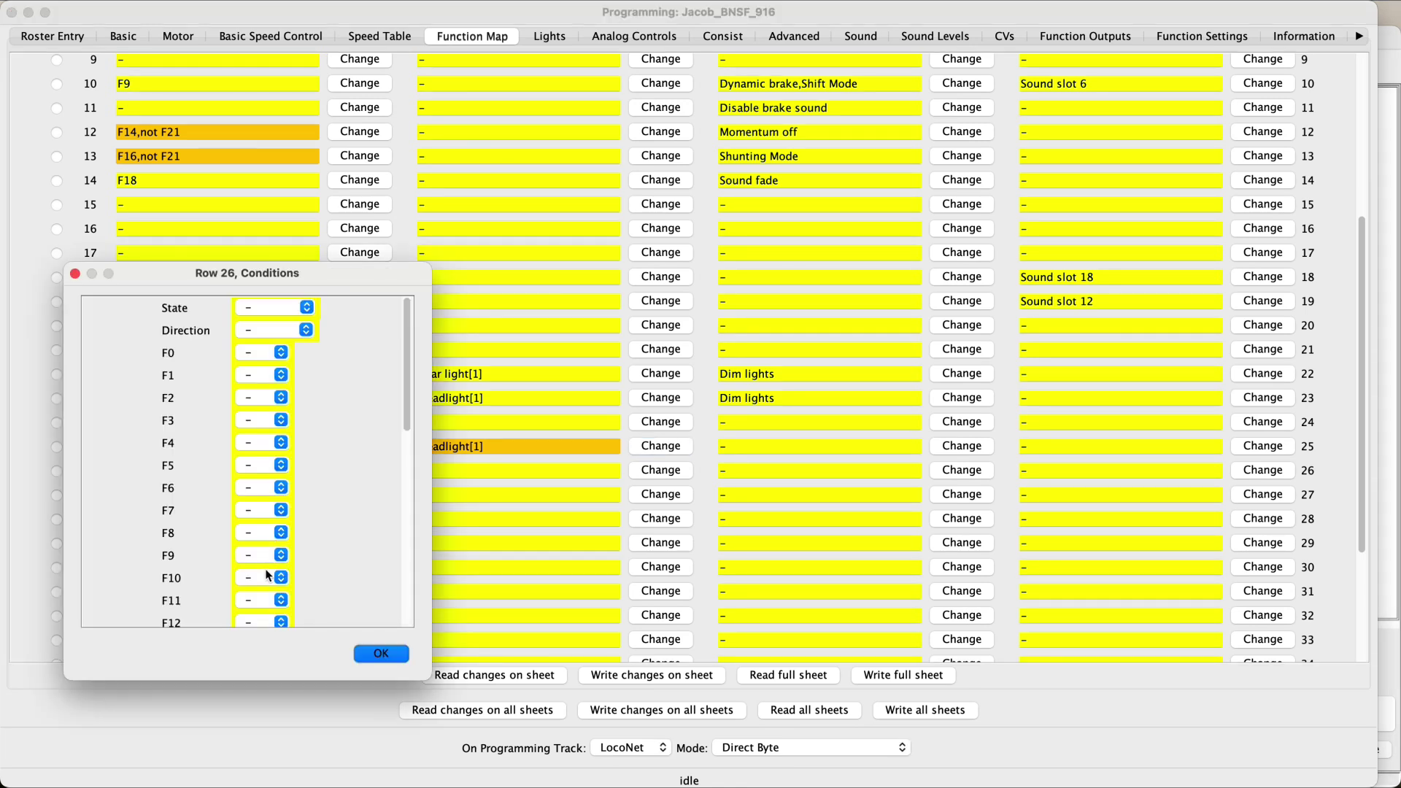
left_click(269, 576)
left_click(269, 594)
scroll(268, 596, "down", 5)
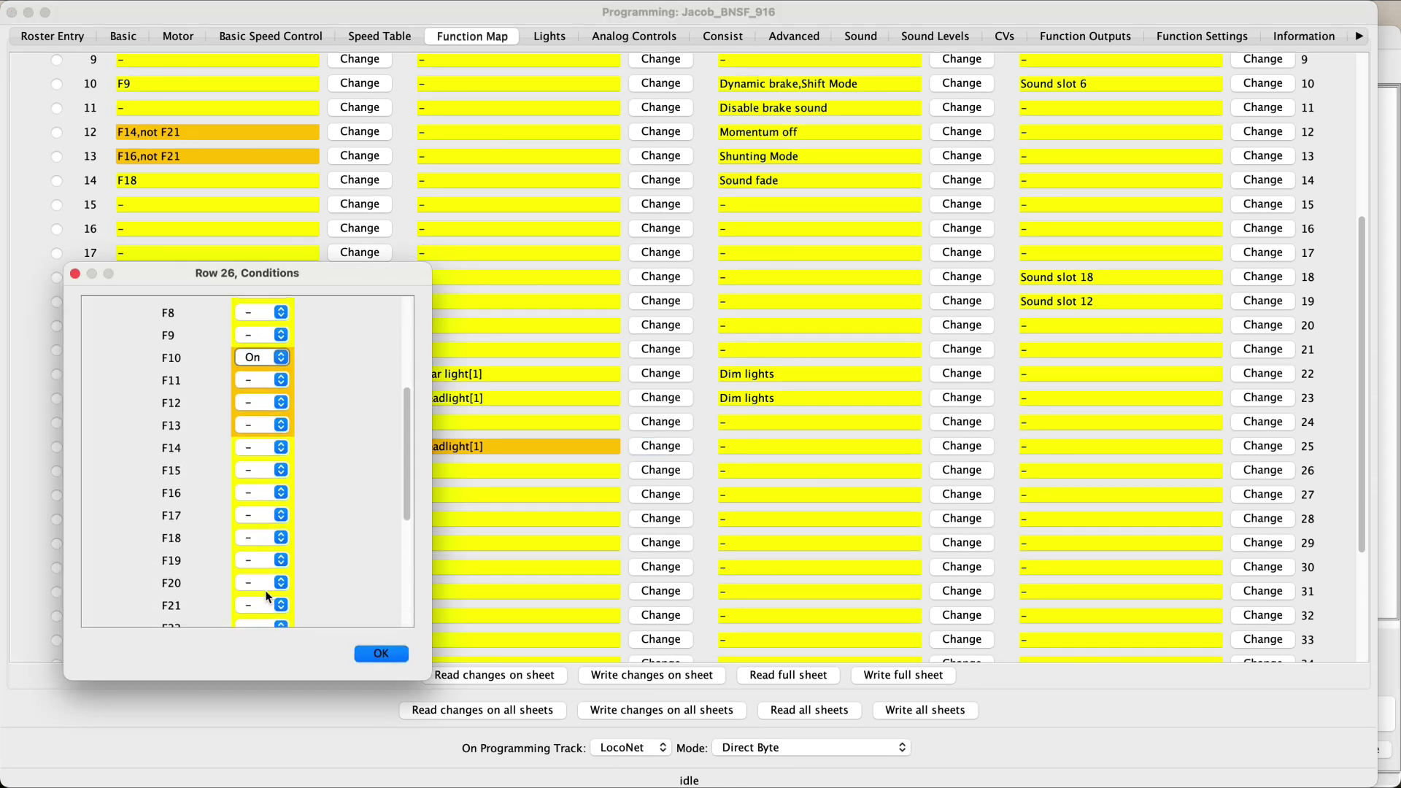
left_click(251, 560)
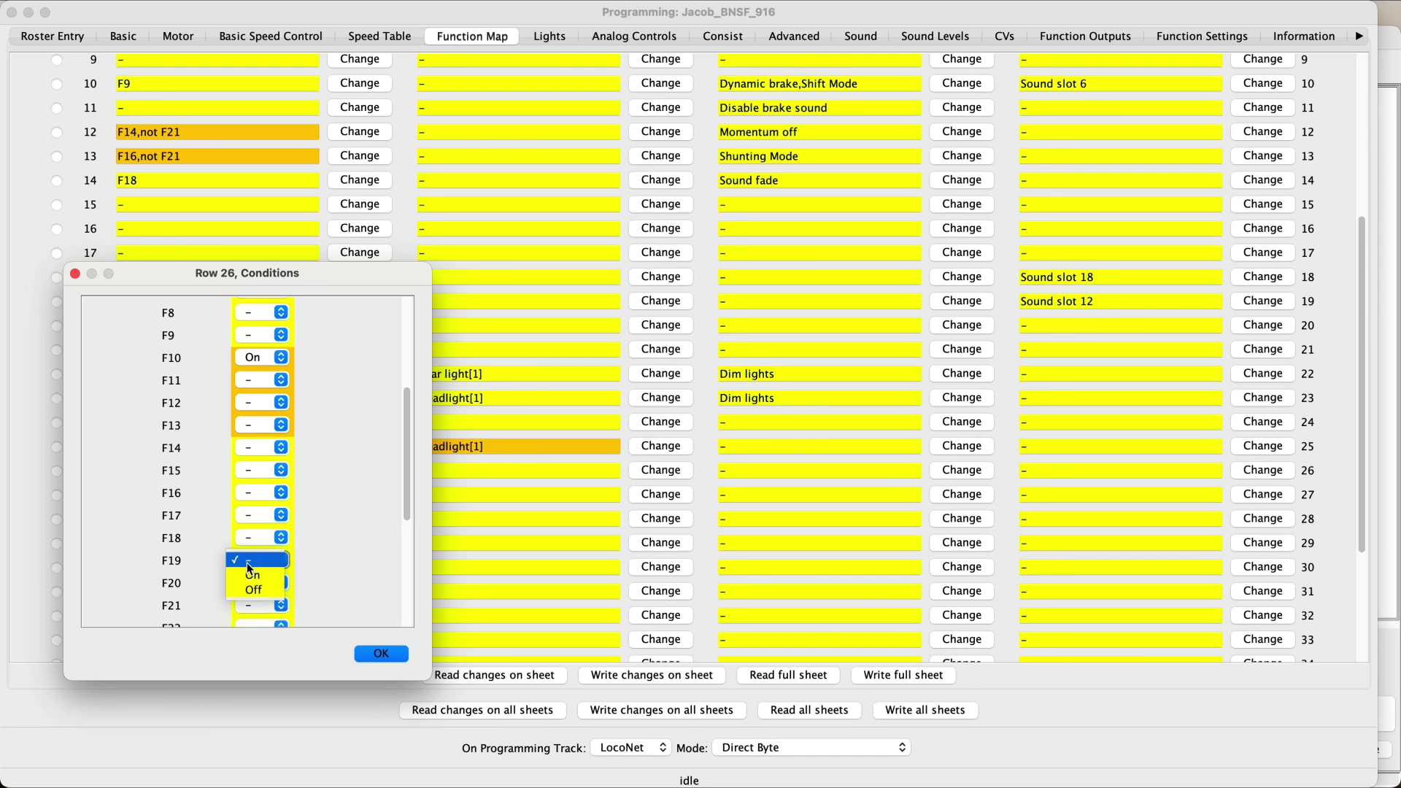
left_click(253, 575)
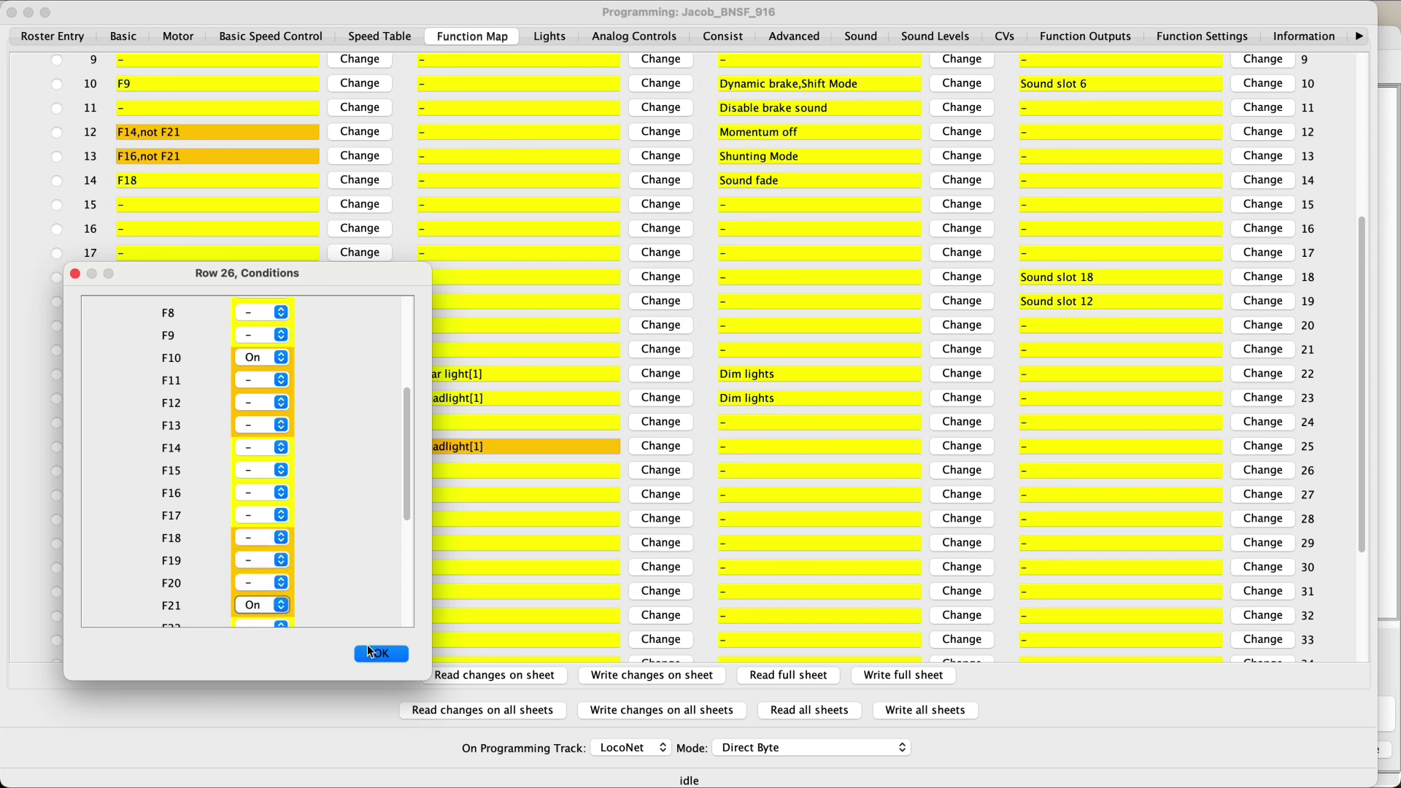
left_click(368, 651)
Assign Rear light[2] as the physical output of row 26.
left_click(641, 470)
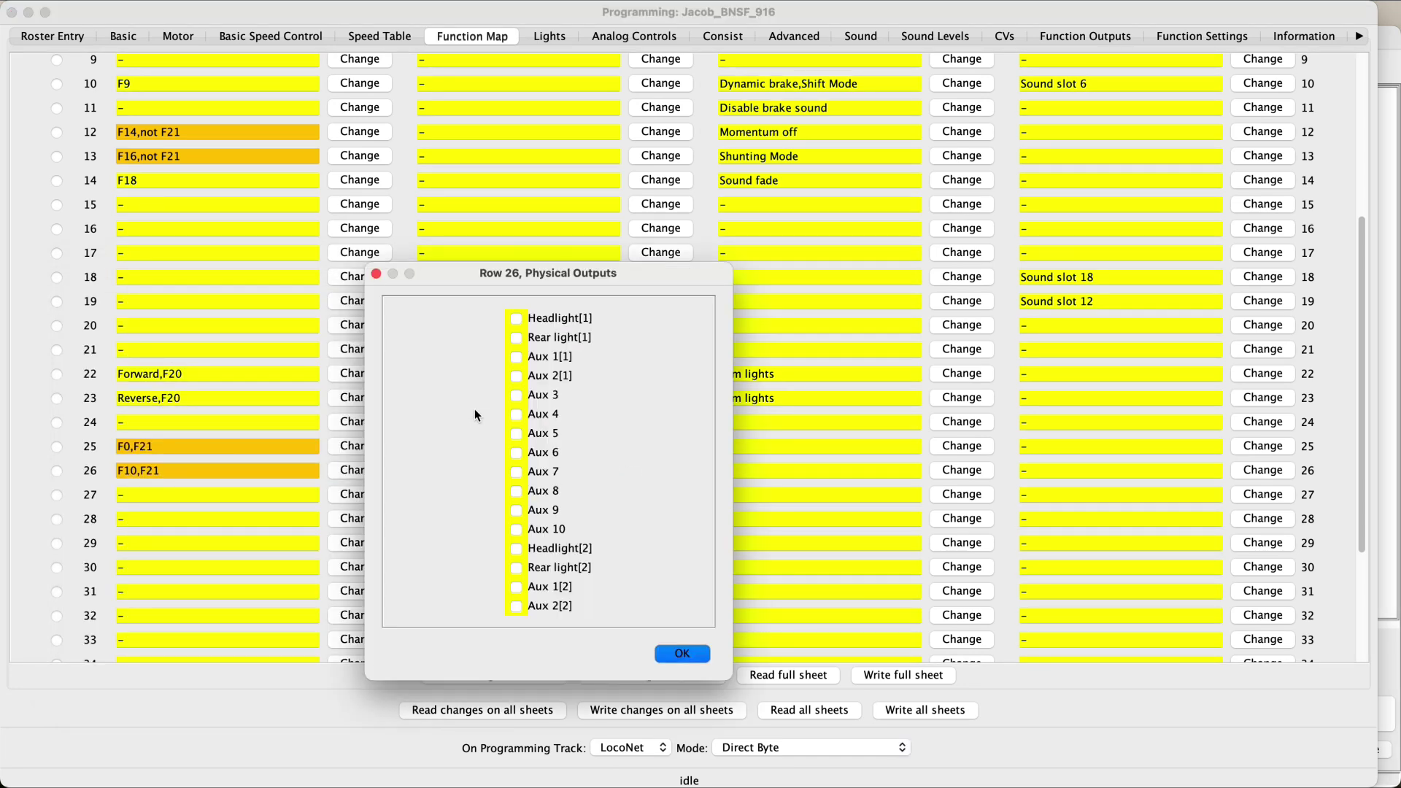
left_click(520, 567)
left_click(682, 653)
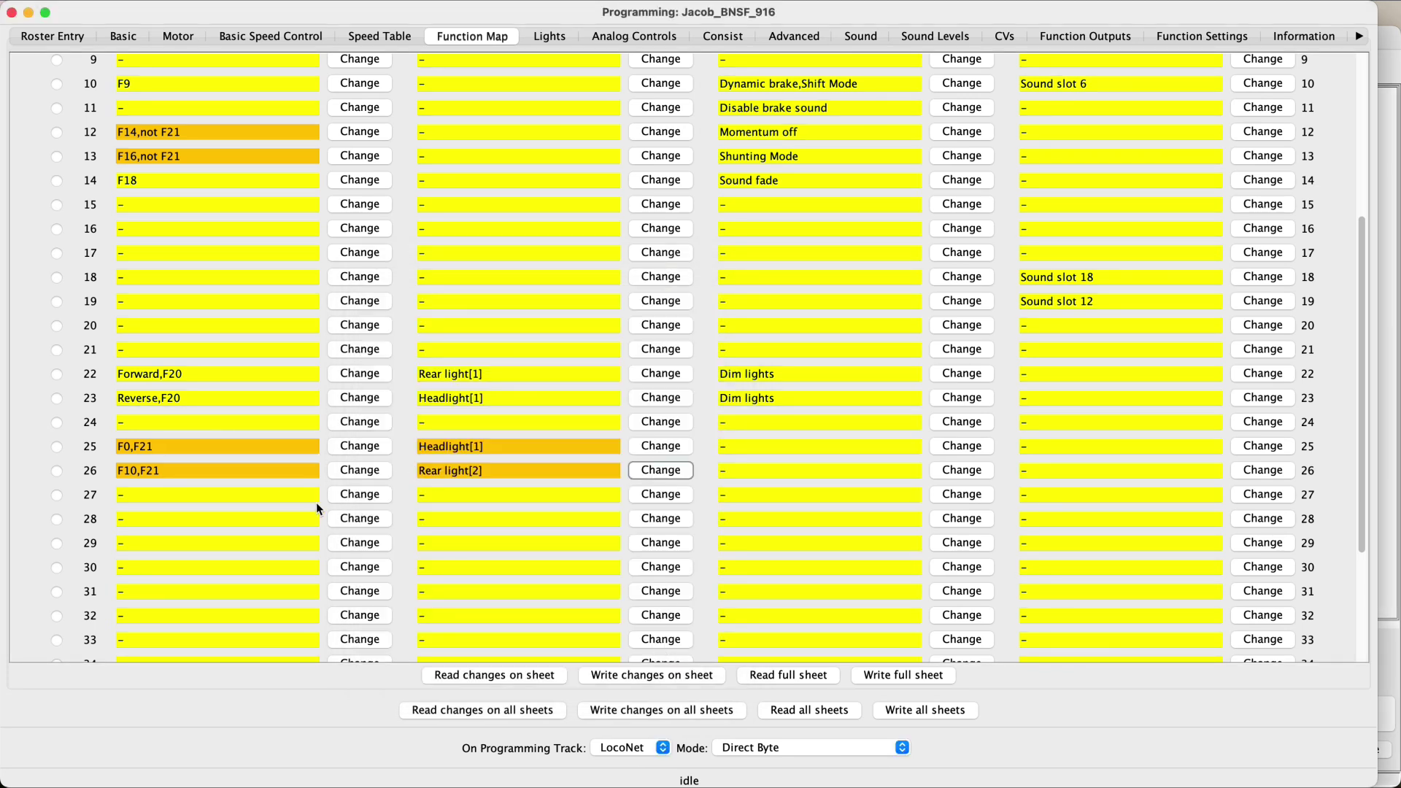
Open the conditions of the empty row 27.
left_click(359, 495)
scroll(266, 529, "down", 10)
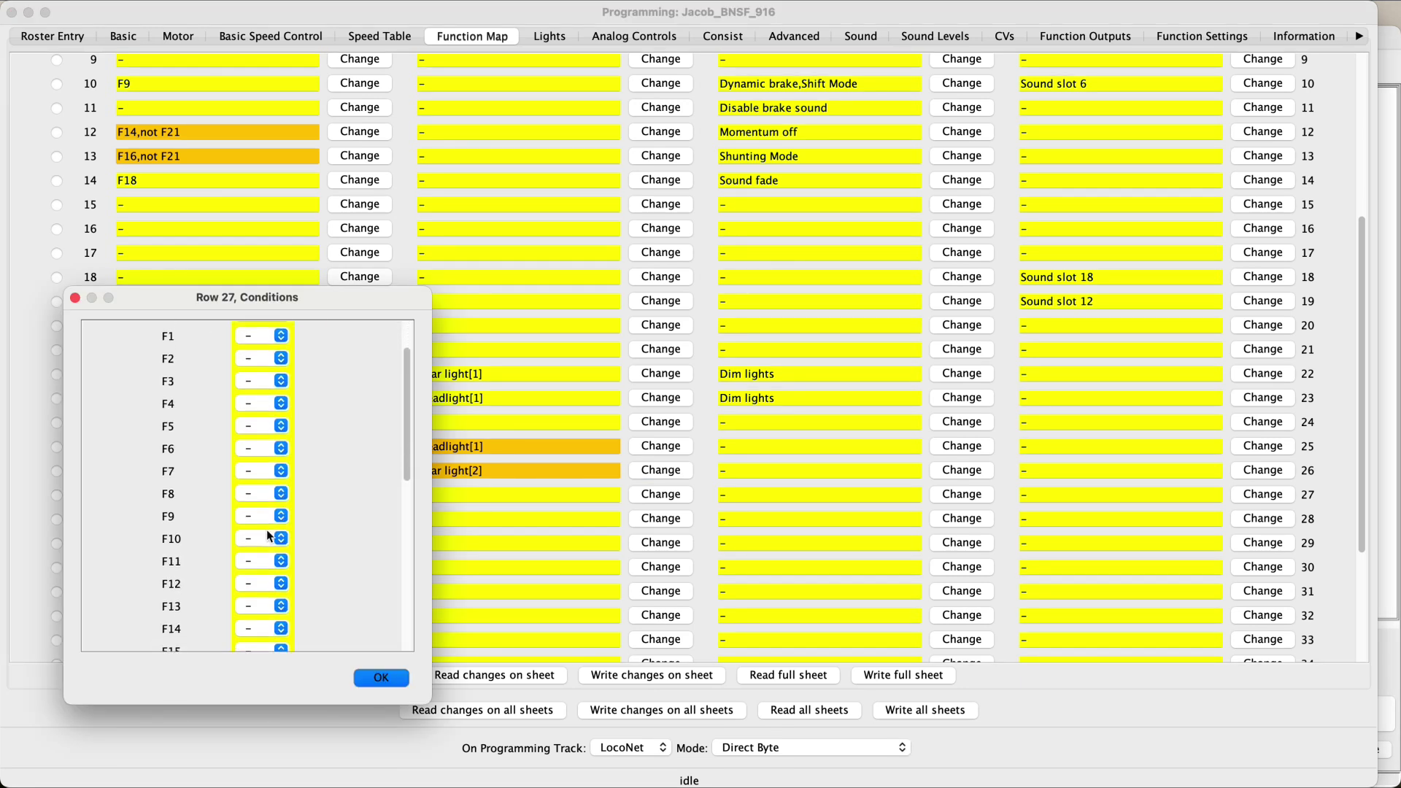
left_click(254, 413)
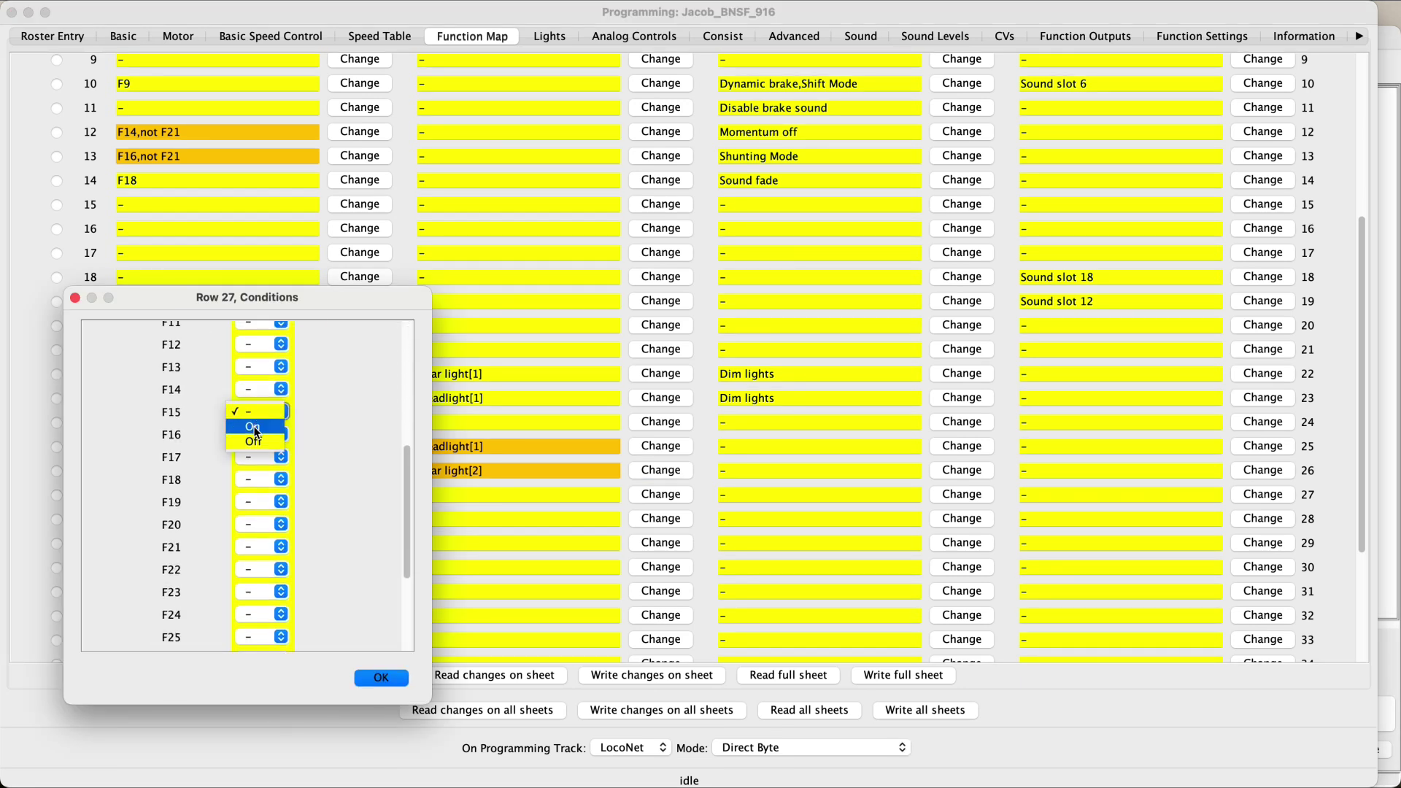
left_click(256, 431)
left_click(259, 417)
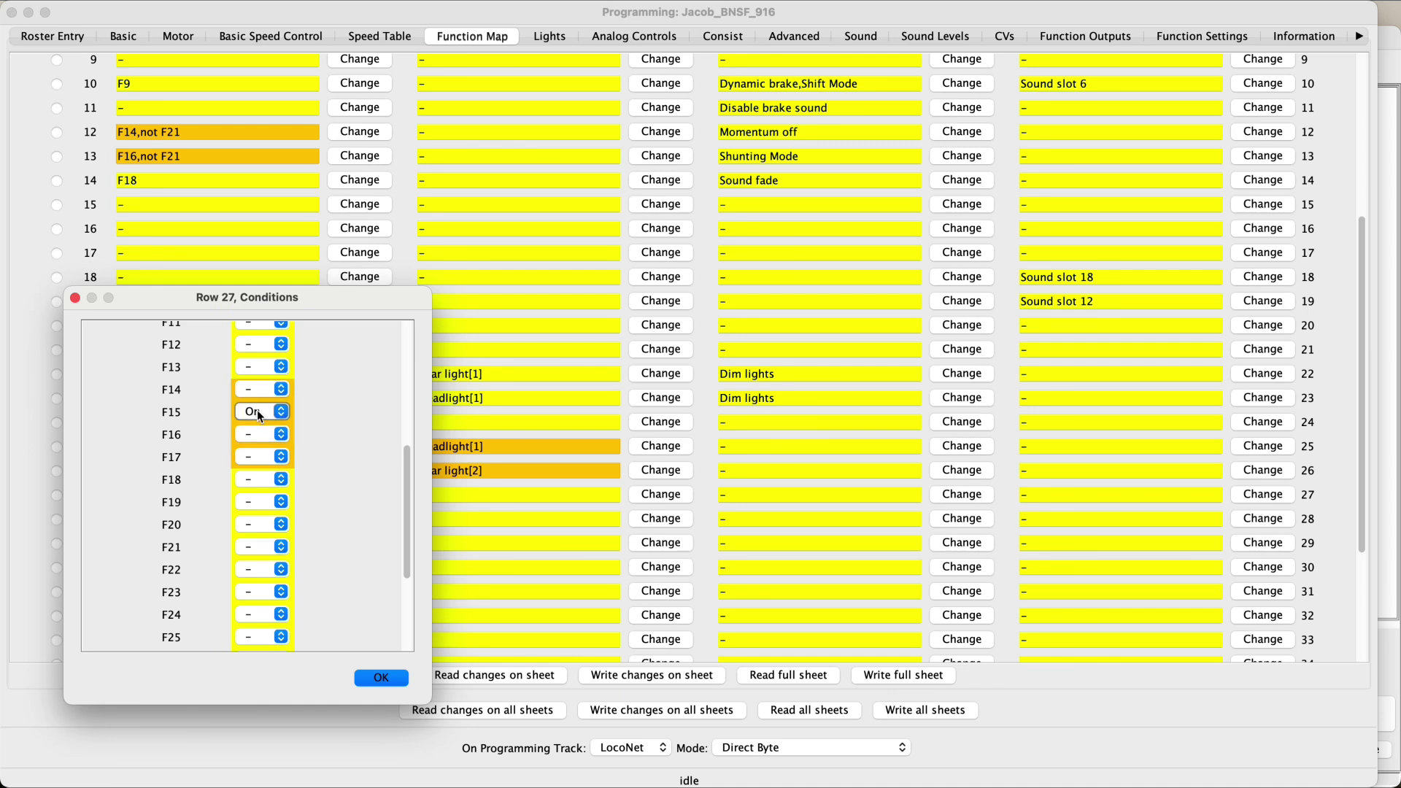
left_click(259, 413)
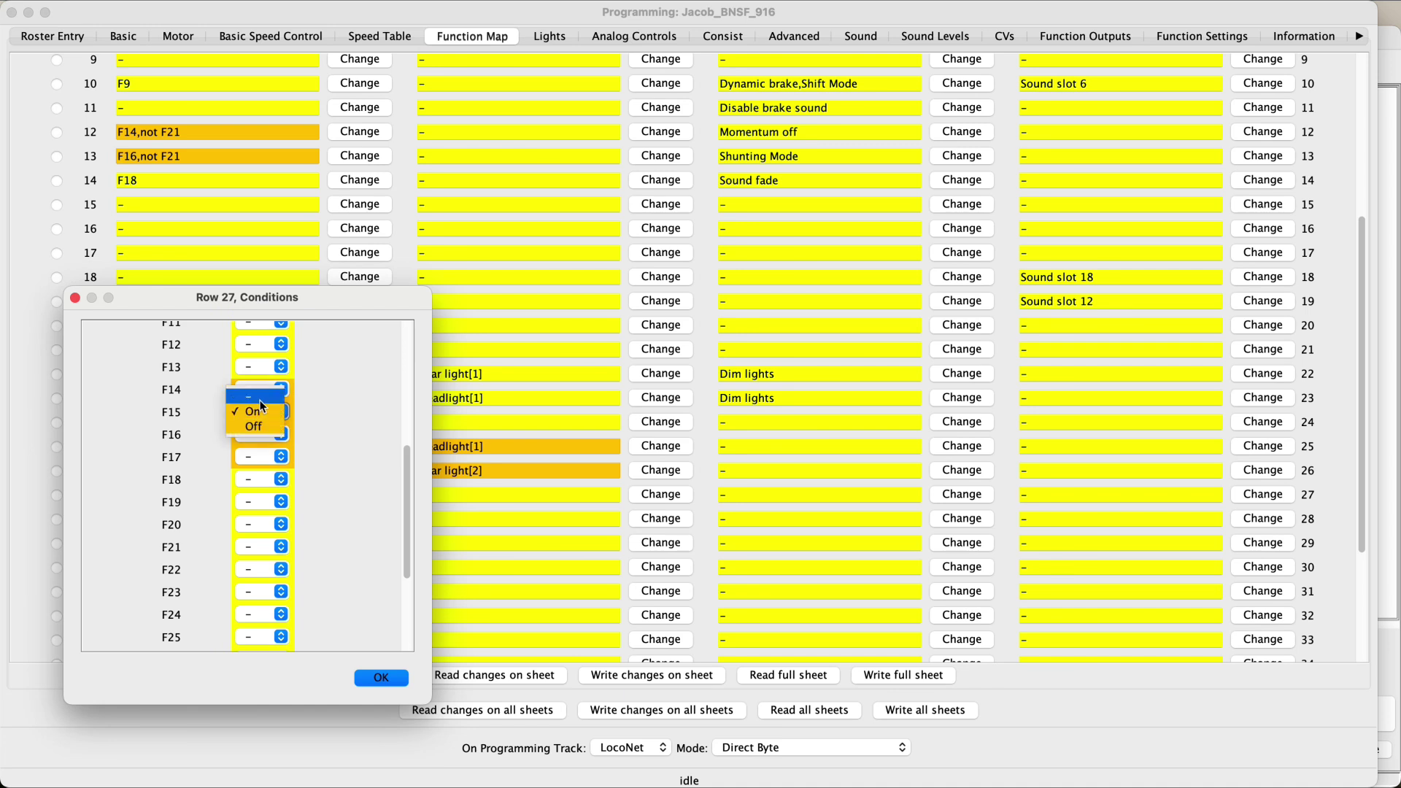
left_click(260, 398)
Set F5 to On in the conditions of row 27.
scroll(261, 400, "up", 5)
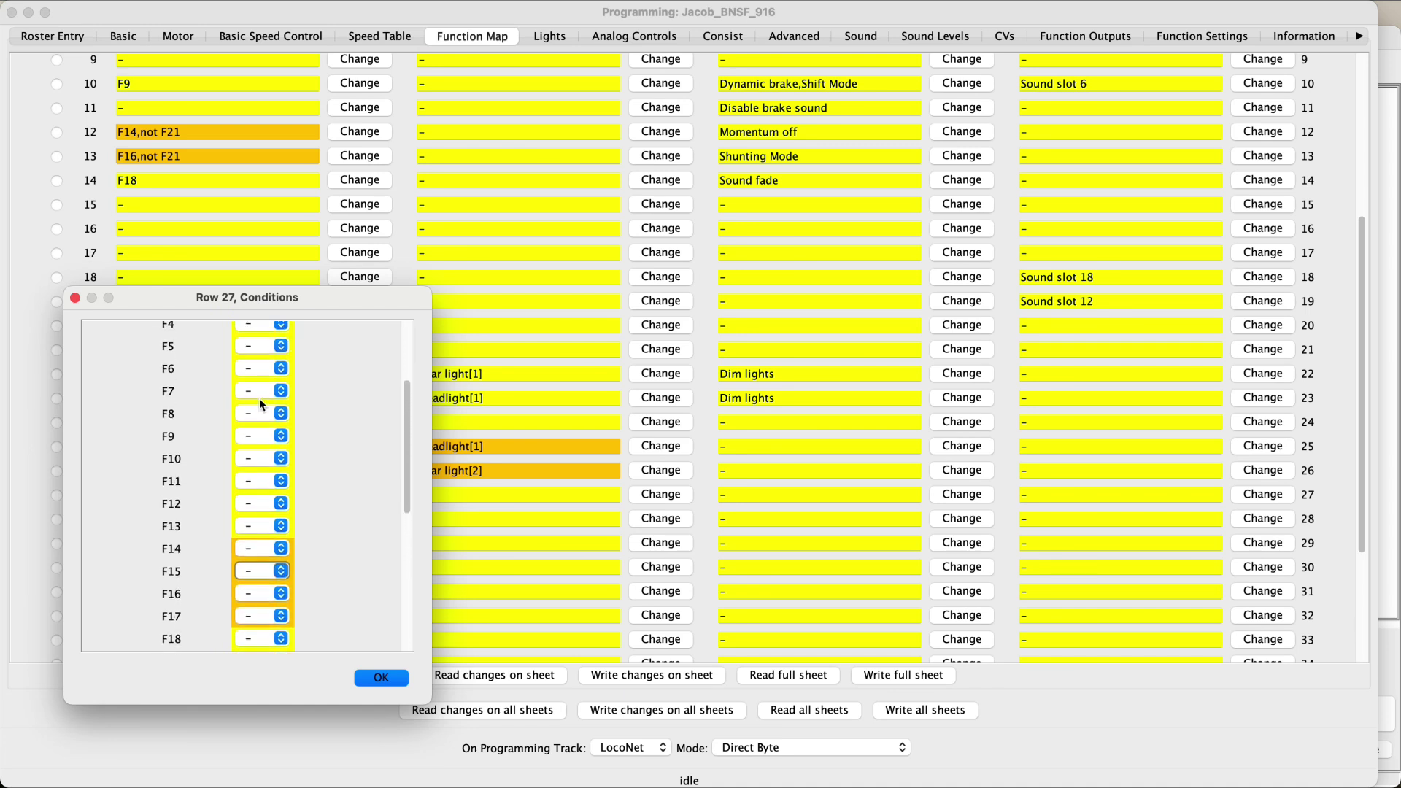
left_click(250, 346)
left_click(249, 357)
left_click(361, 678)
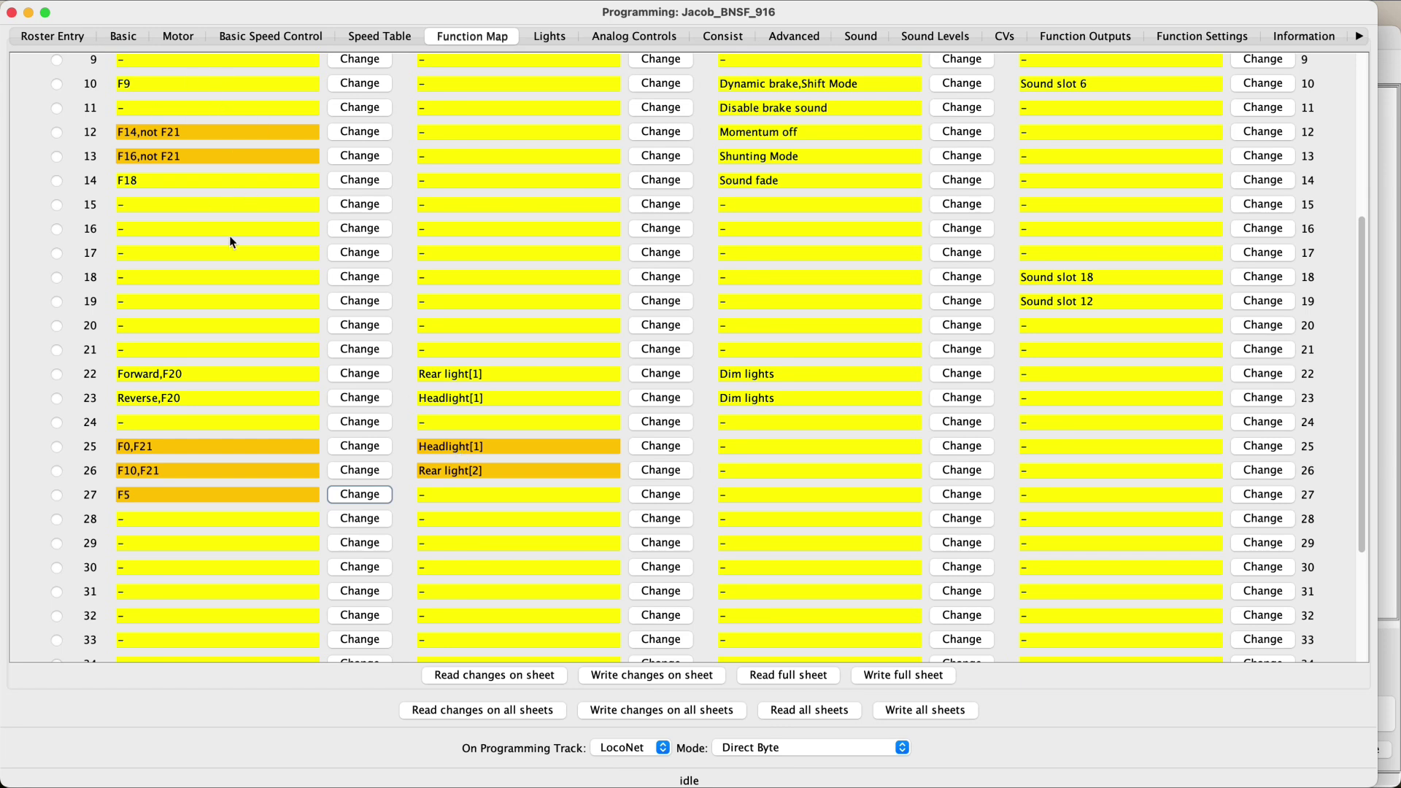
Assign Aux 1[1] and Aux 2[1] as the physical outputs of row 27.
left_click(654, 497)
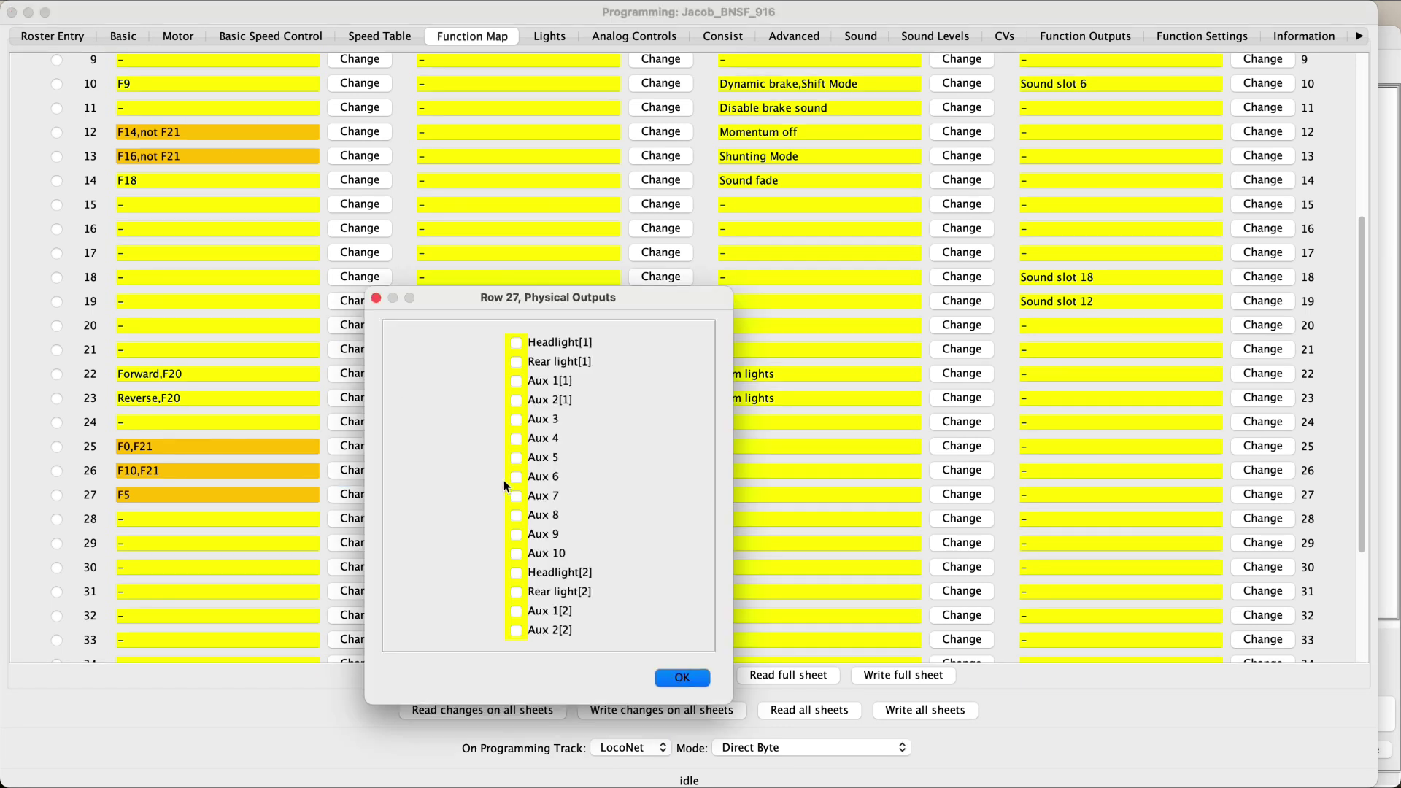
left_click(516, 381)
left_click(516, 400)
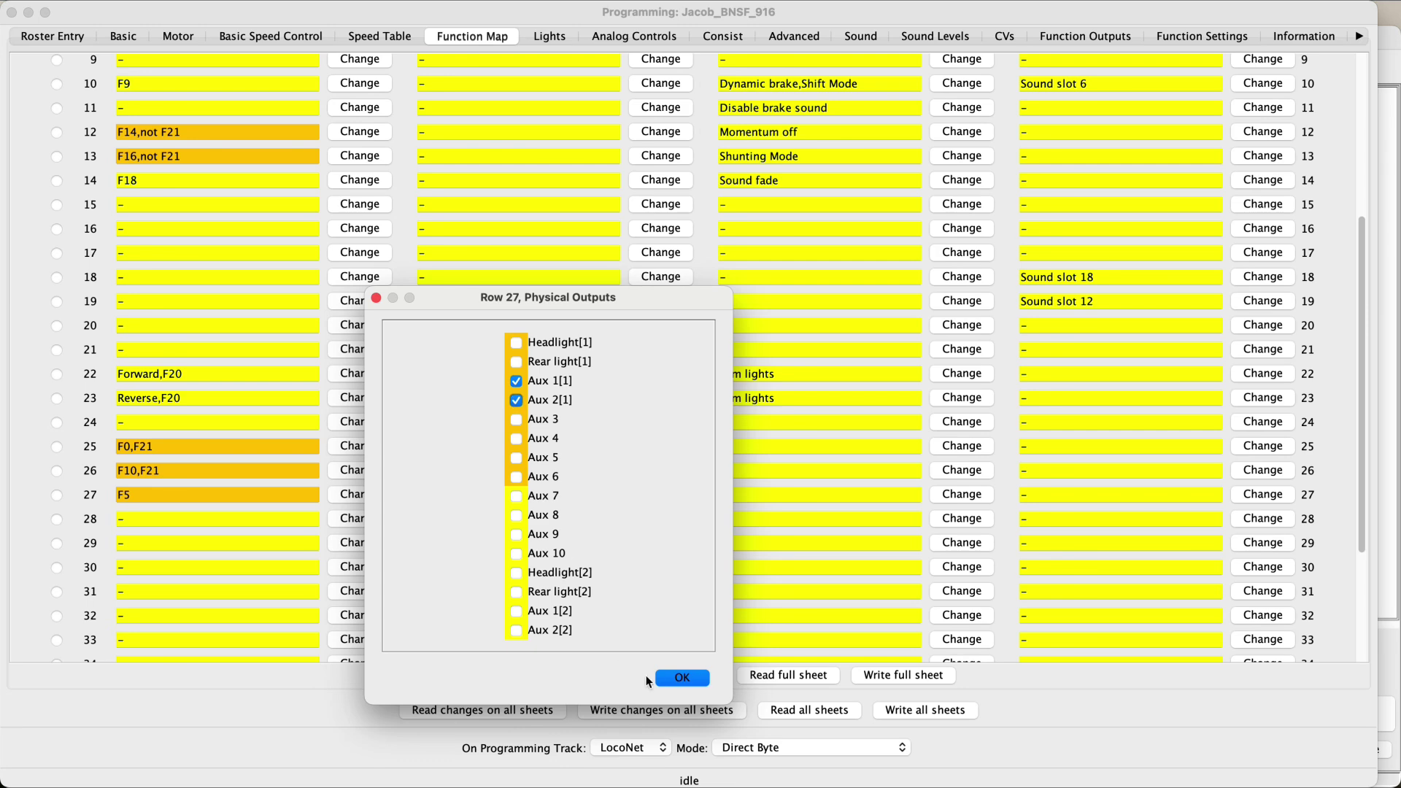
left_click(680, 677)
Set F15 to On in the conditions of the empty row 28.
left_click(359, 518)
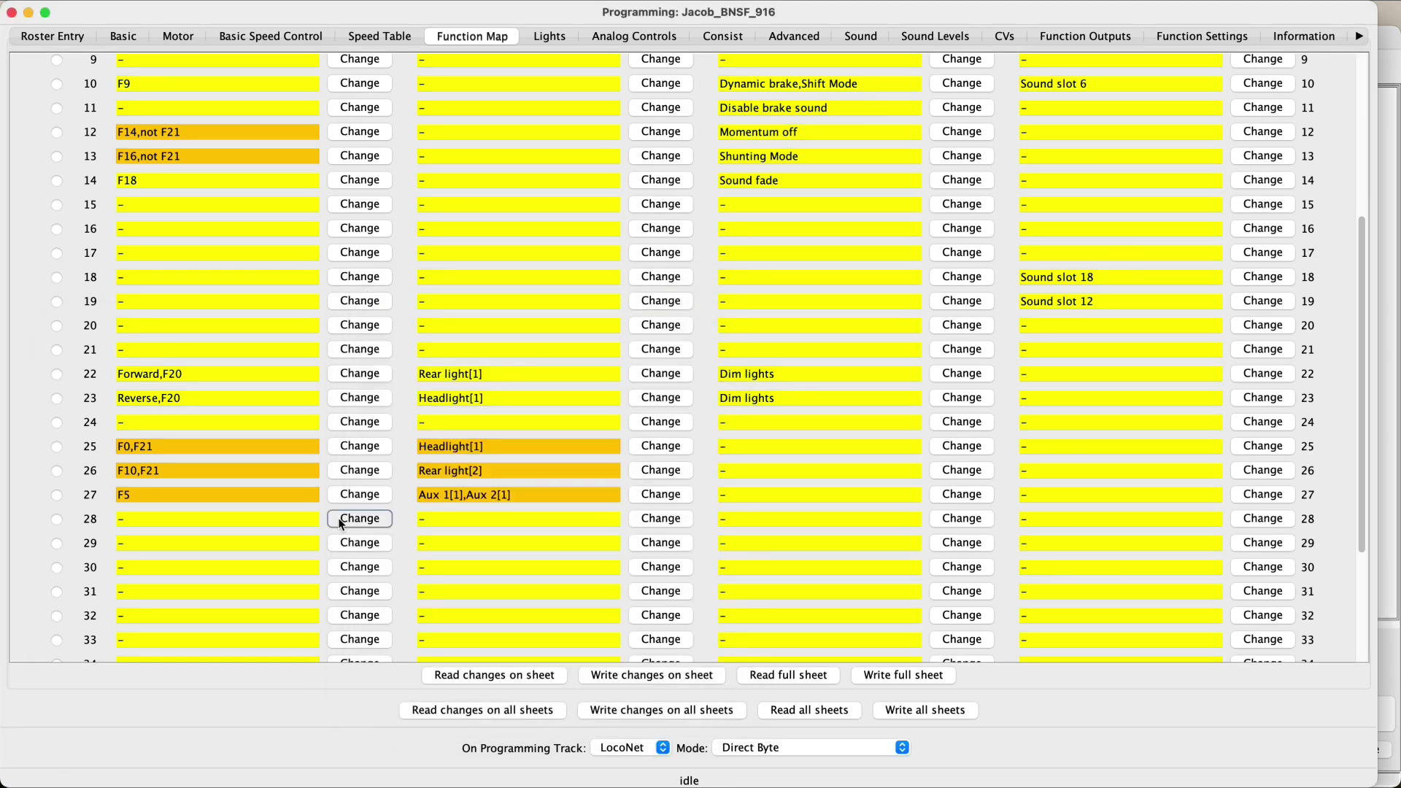
scroll(205, 514, "down", 5)
left_click(236, 500)
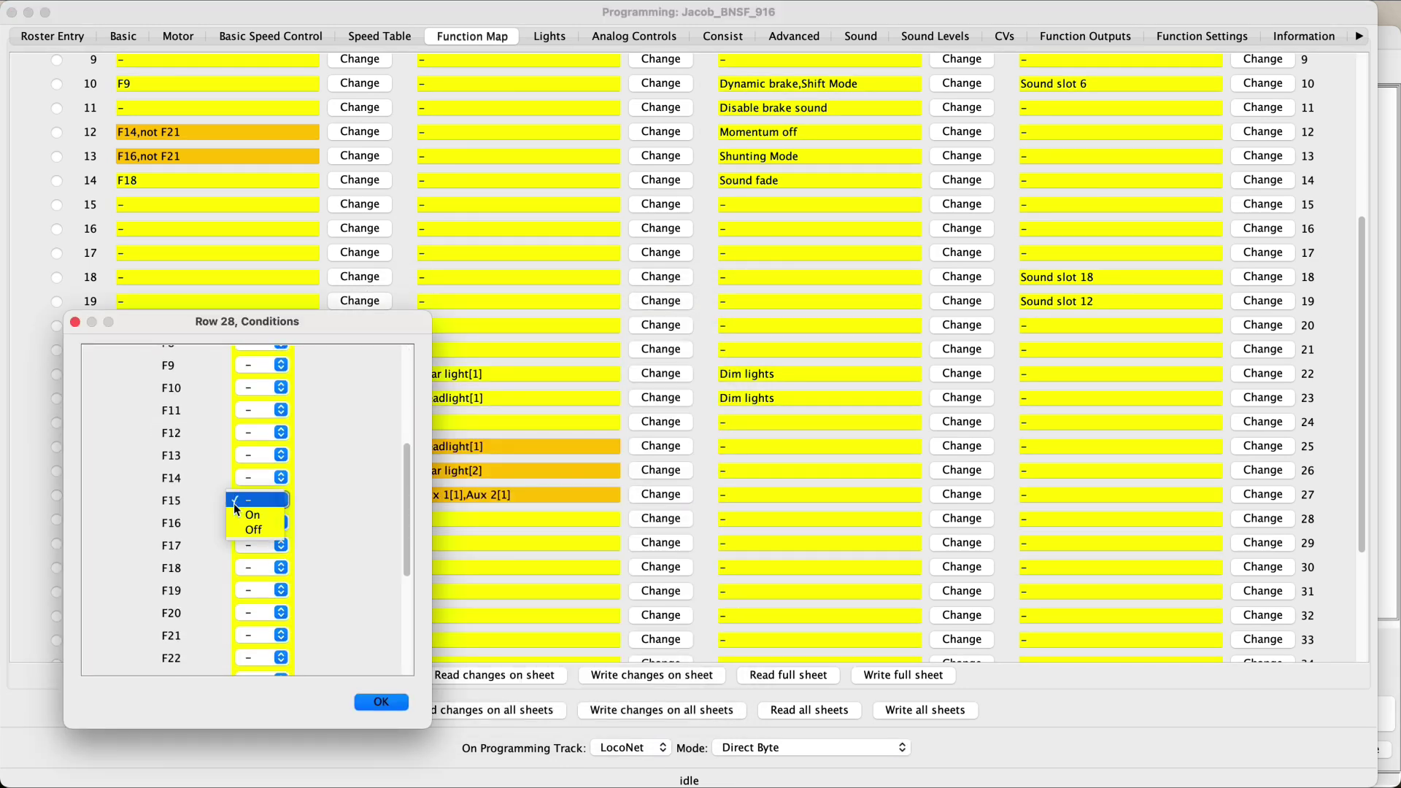
left_click(235, 511)
left_click(376, 701)
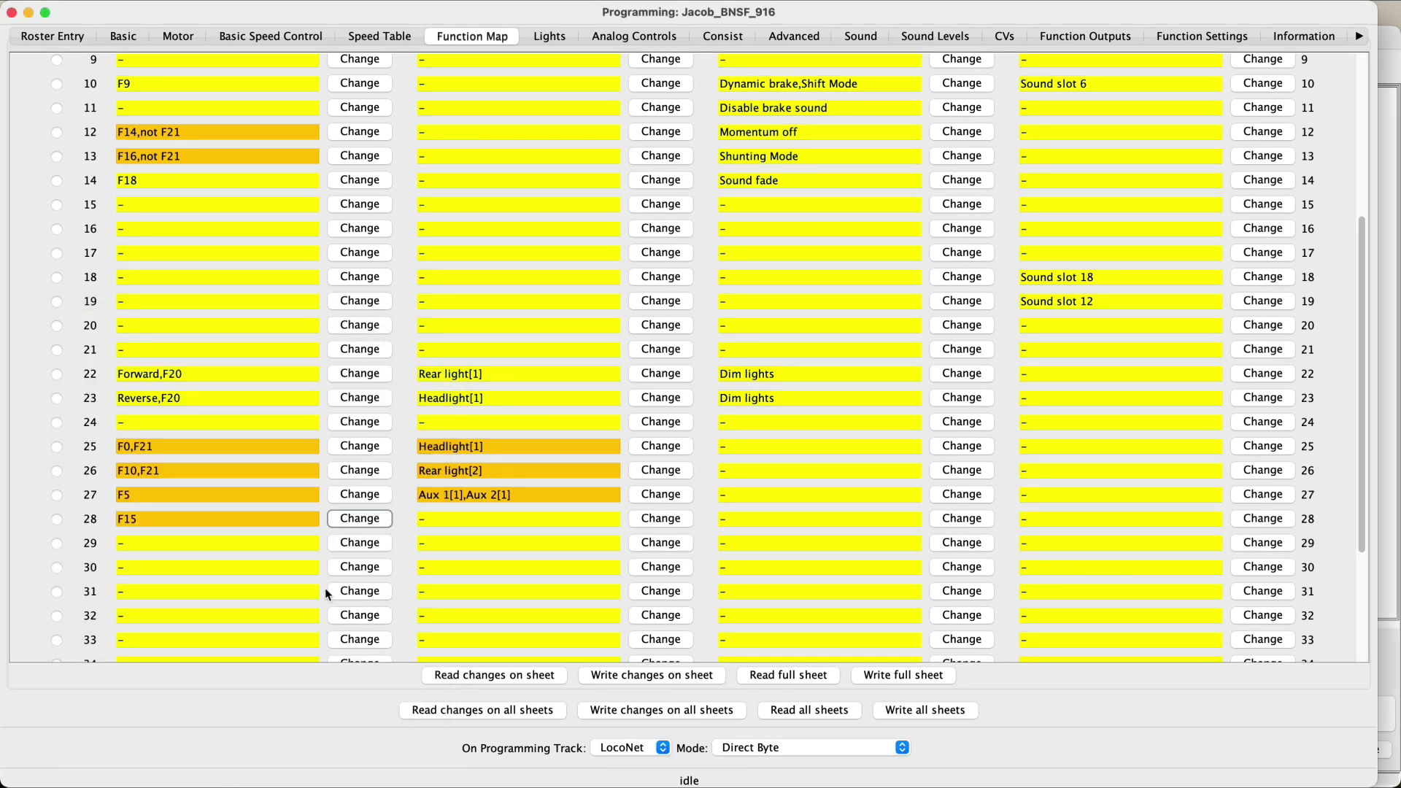
Add F21 On to the conditions of row 27 alongside F5.
left_click(361, 494)
scroll(258, 612, "down", 1)
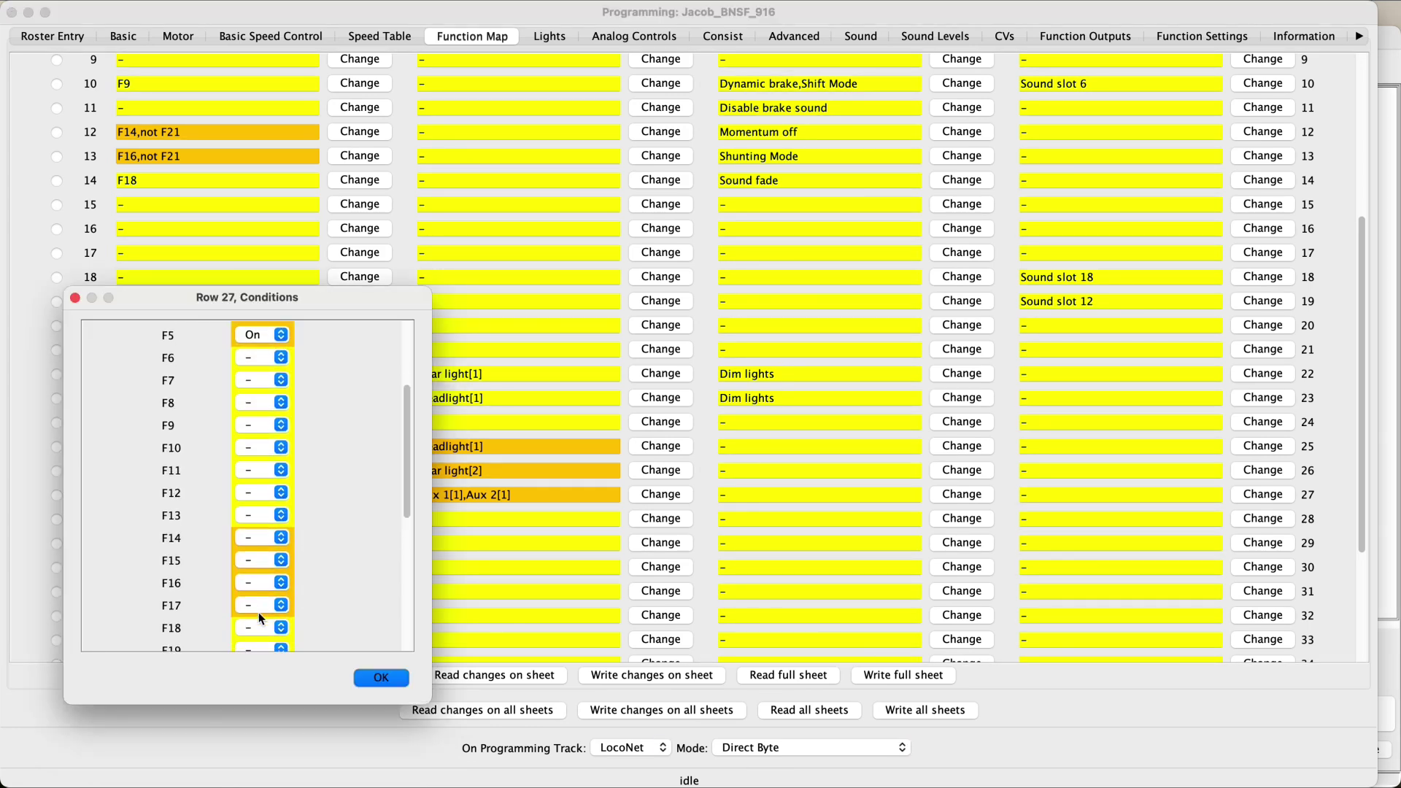
scroll(259, 611, "down", 5)
left_click(239, 581)
left_click(245, 593)
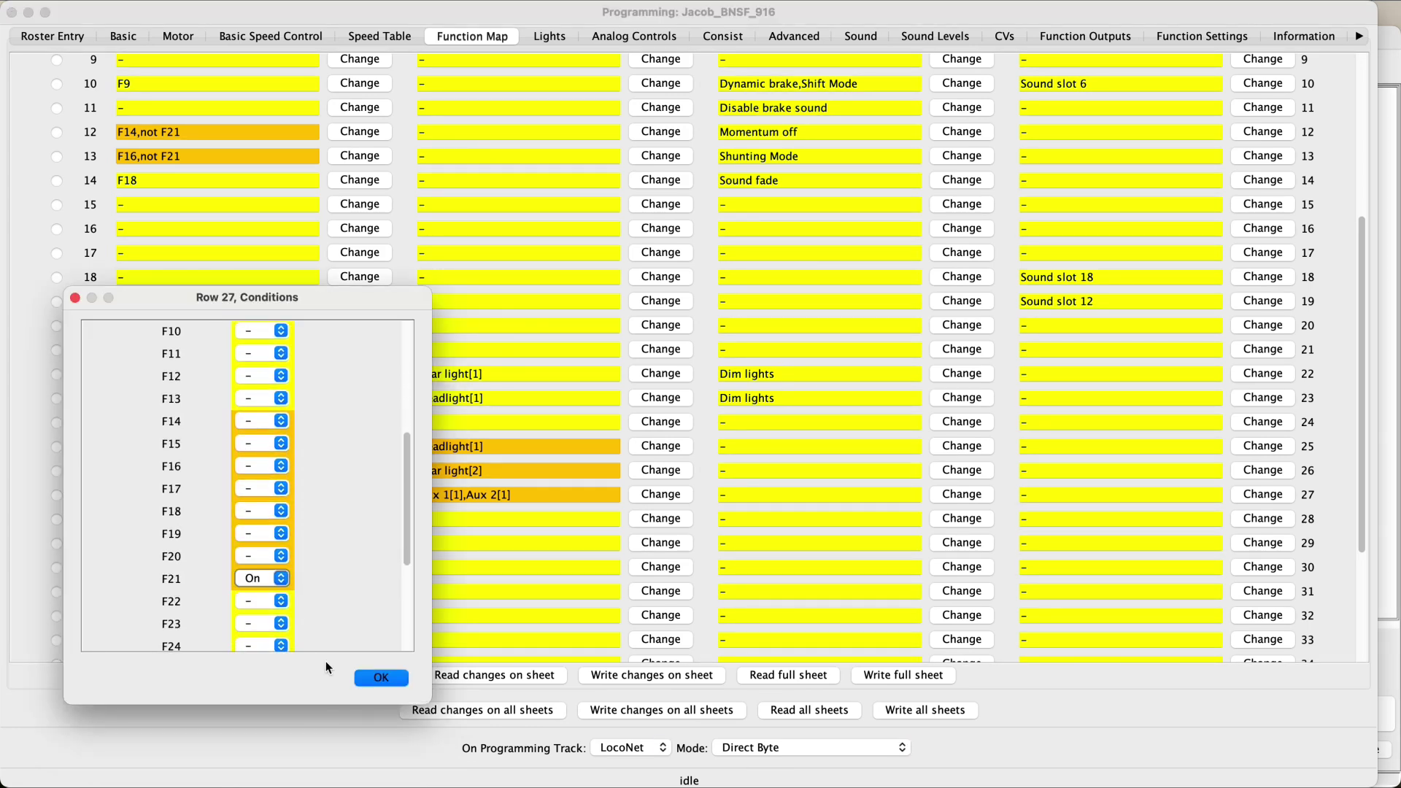
left_click(365, 678)
Add F21 On to the conditions of row 28 alongside F15.
left_click(332, 520)
scroll(331, 519, "down", 3)
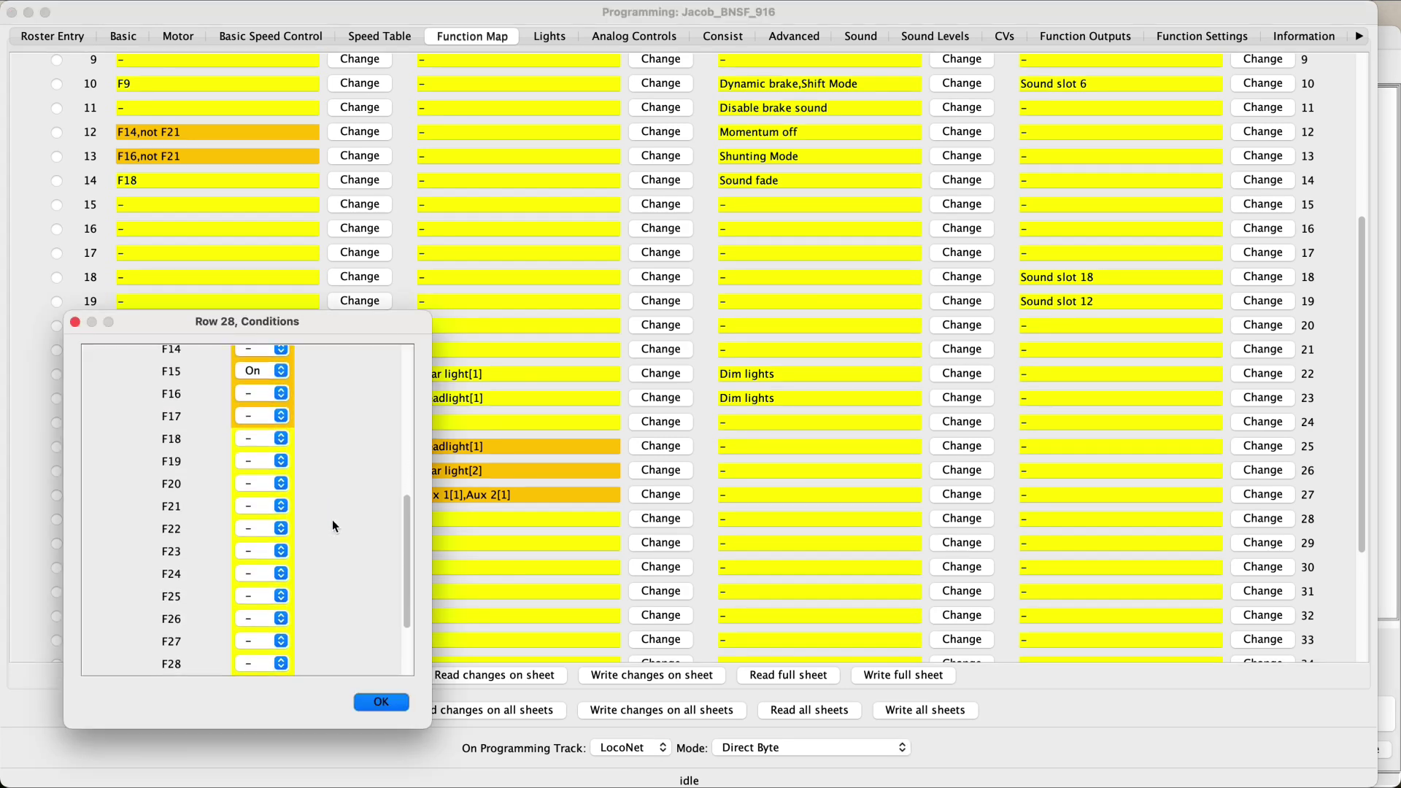
left_click(240, 503)
left_click(239, 523)
left_click(369, 700)
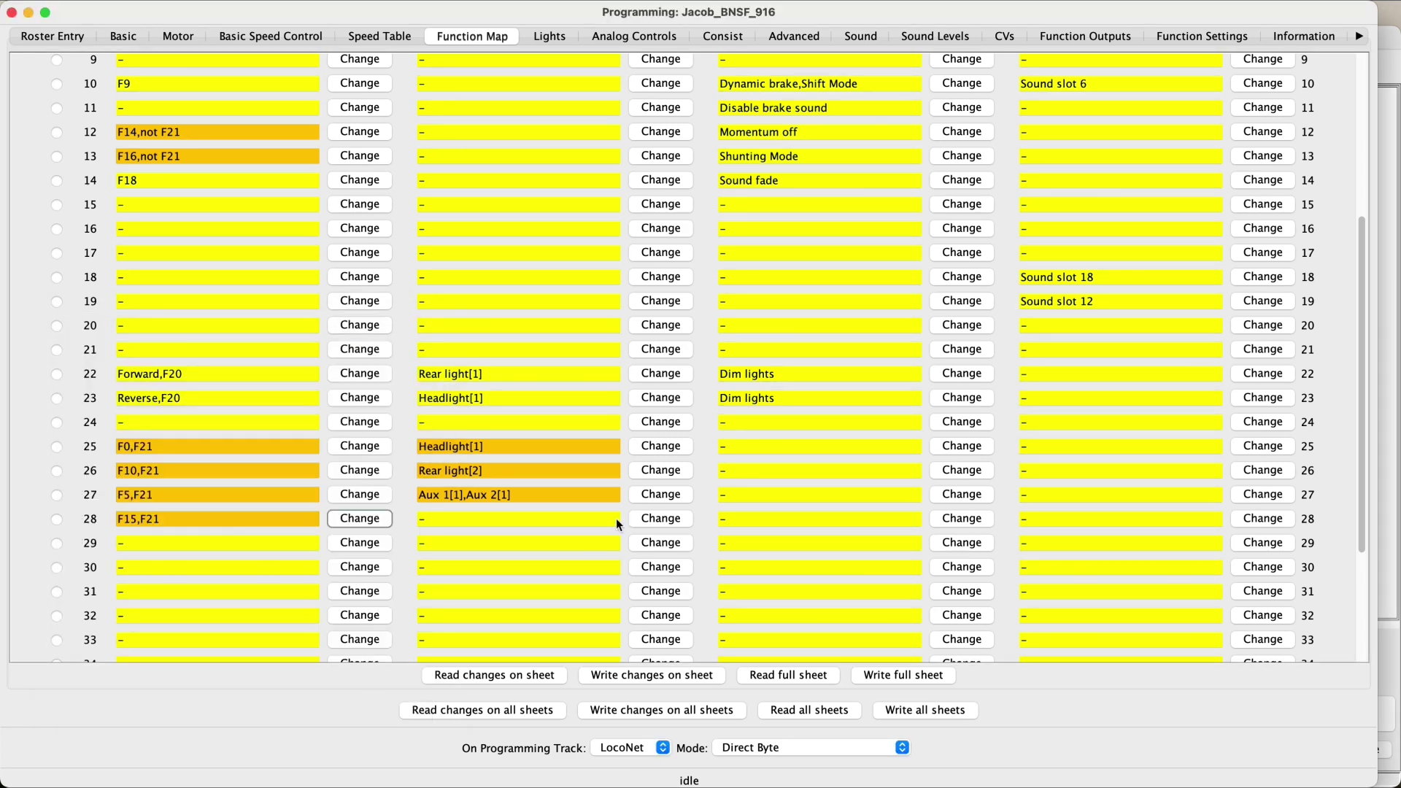
Assign Aux 5 and Aux 6 as the physical outputs of row 28.
left_click(645, 515)
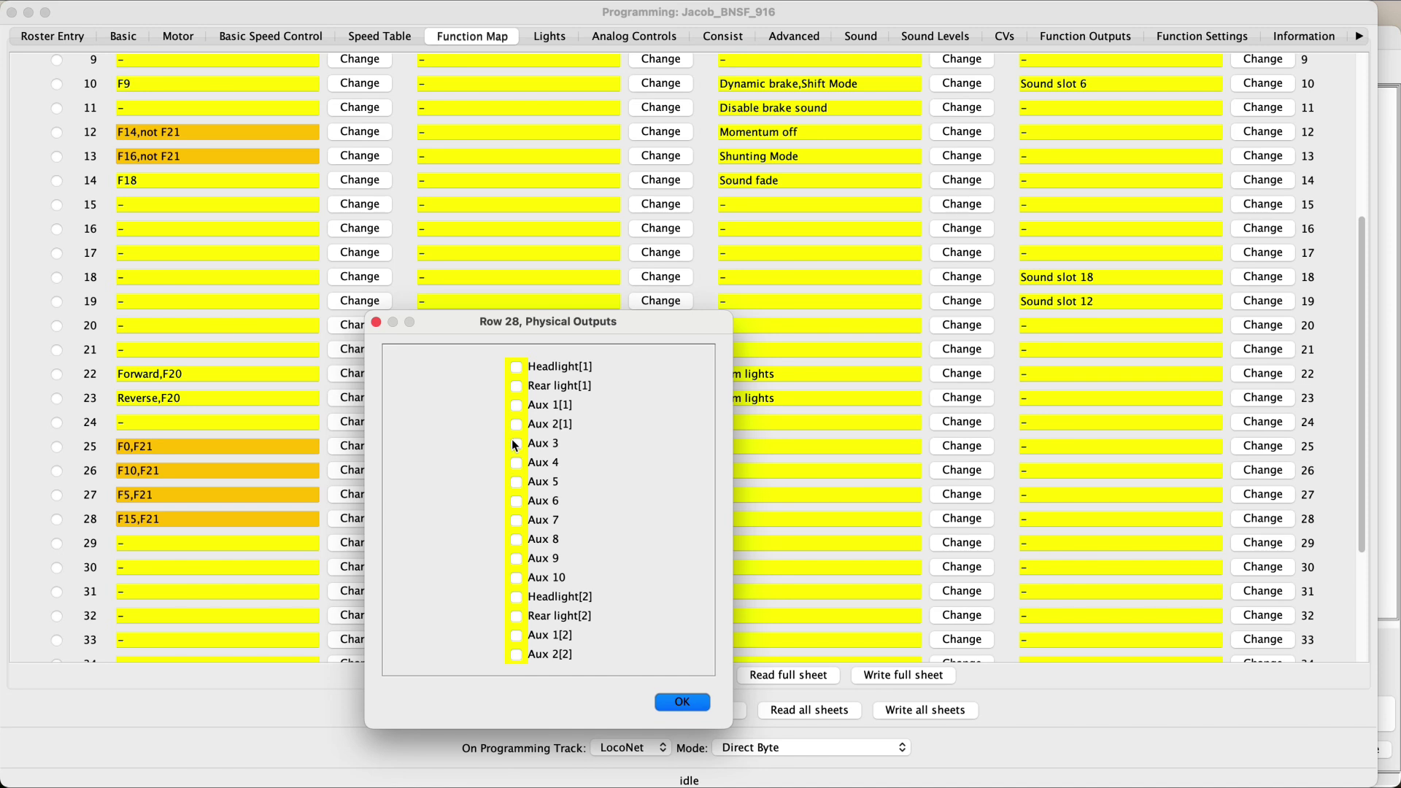
left_click(515, 481)
left_click(516, 501)
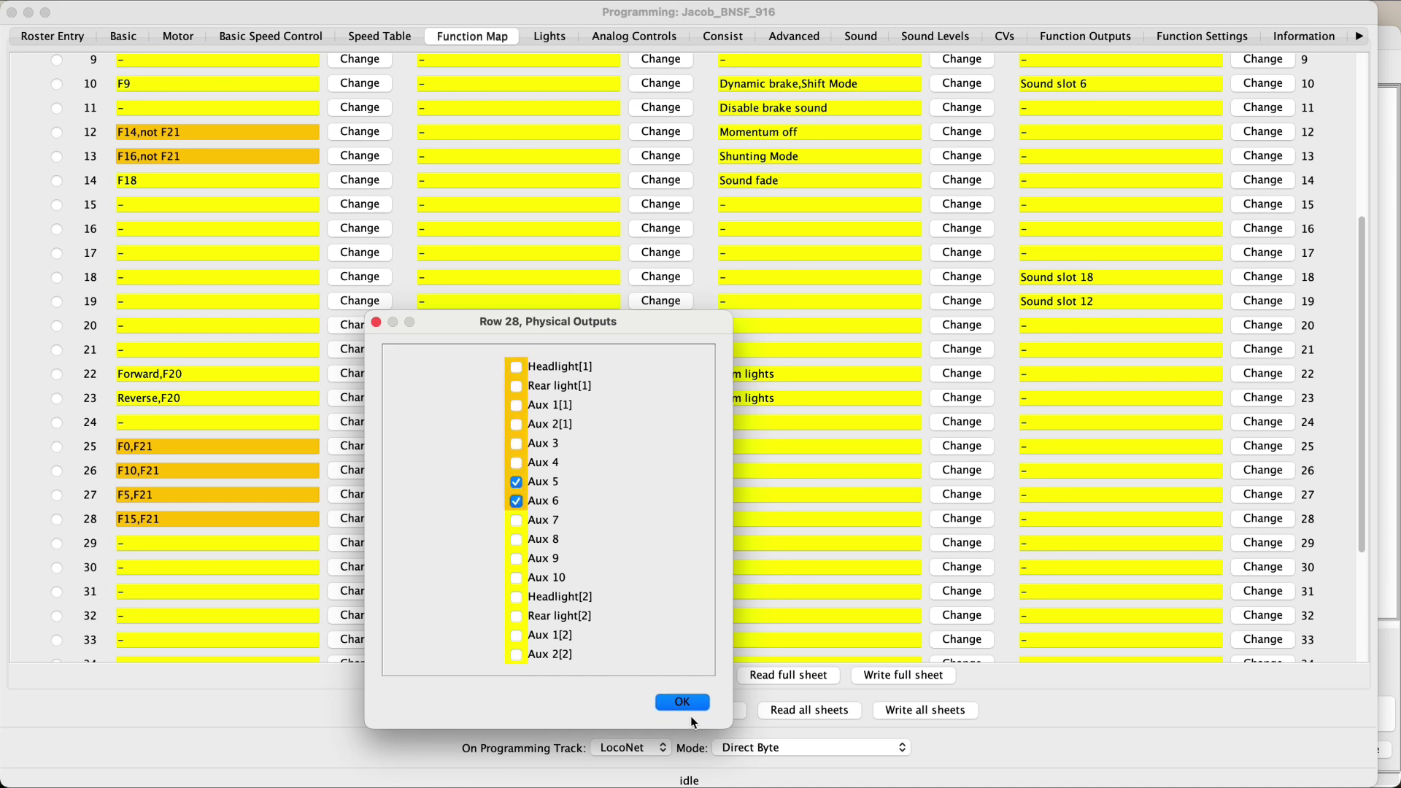
left_click(682, 702)
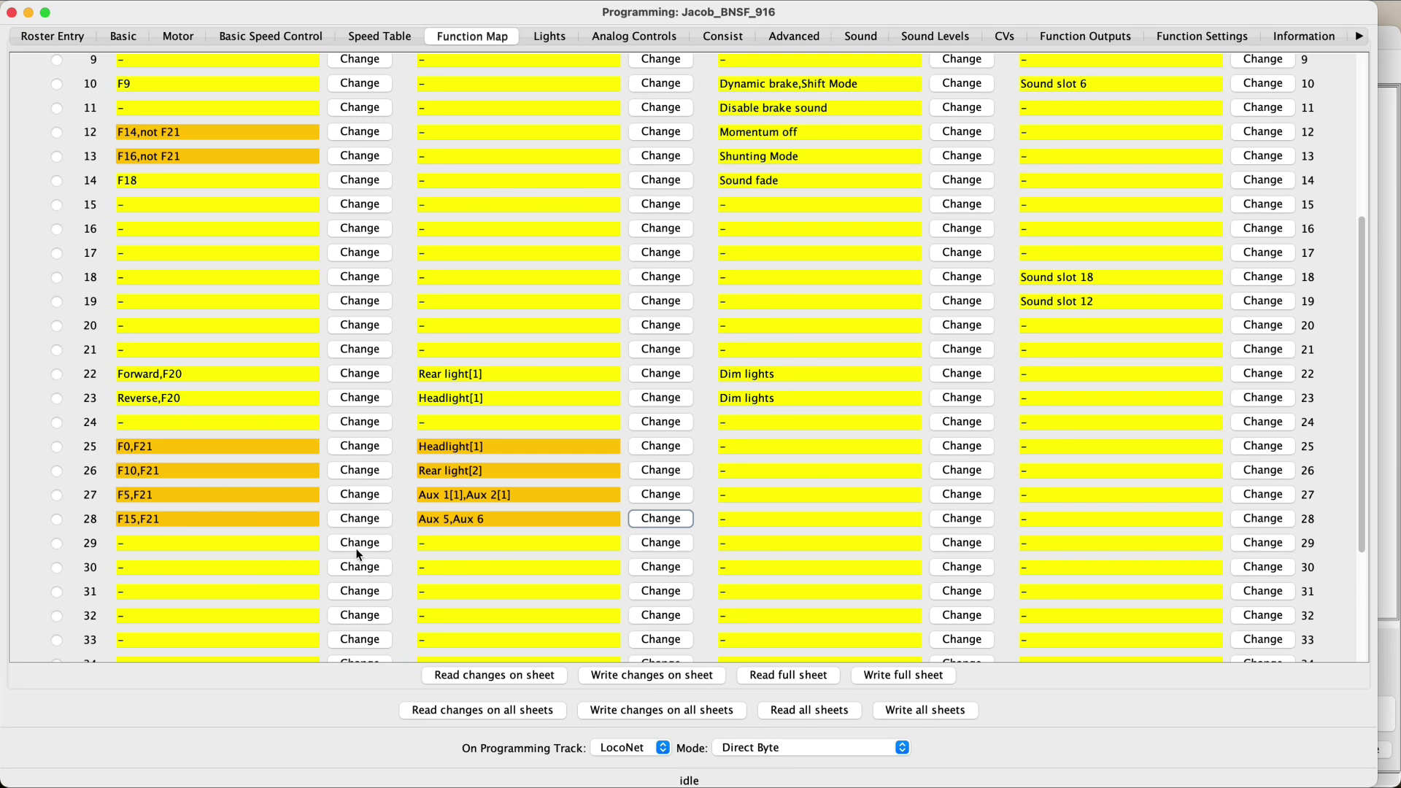
Check the existing rows of the function map and set F3 and F21 to On in the conditions of the empty row 29.
scroll(357, 555, "up", 10)
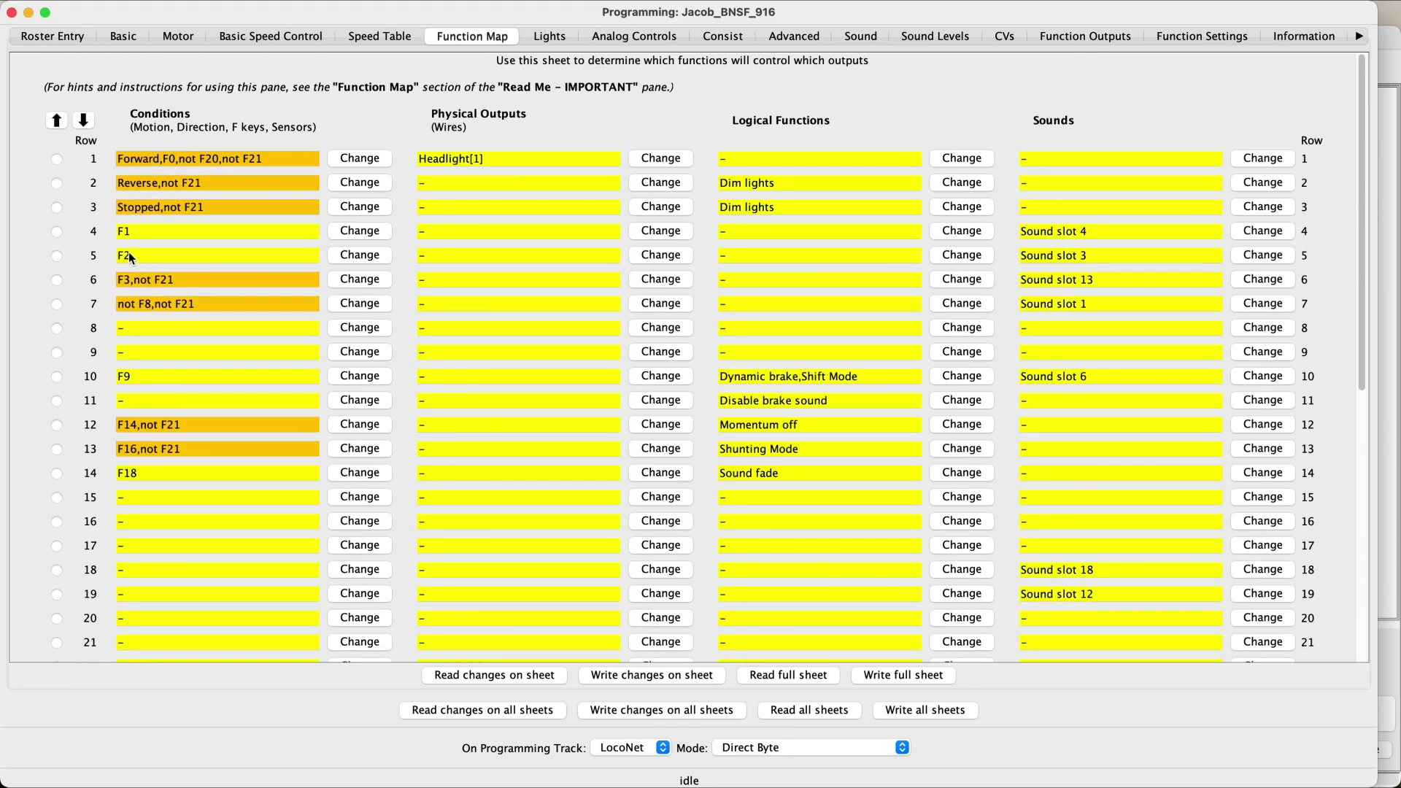
scroll(206, 366, "down", 6)
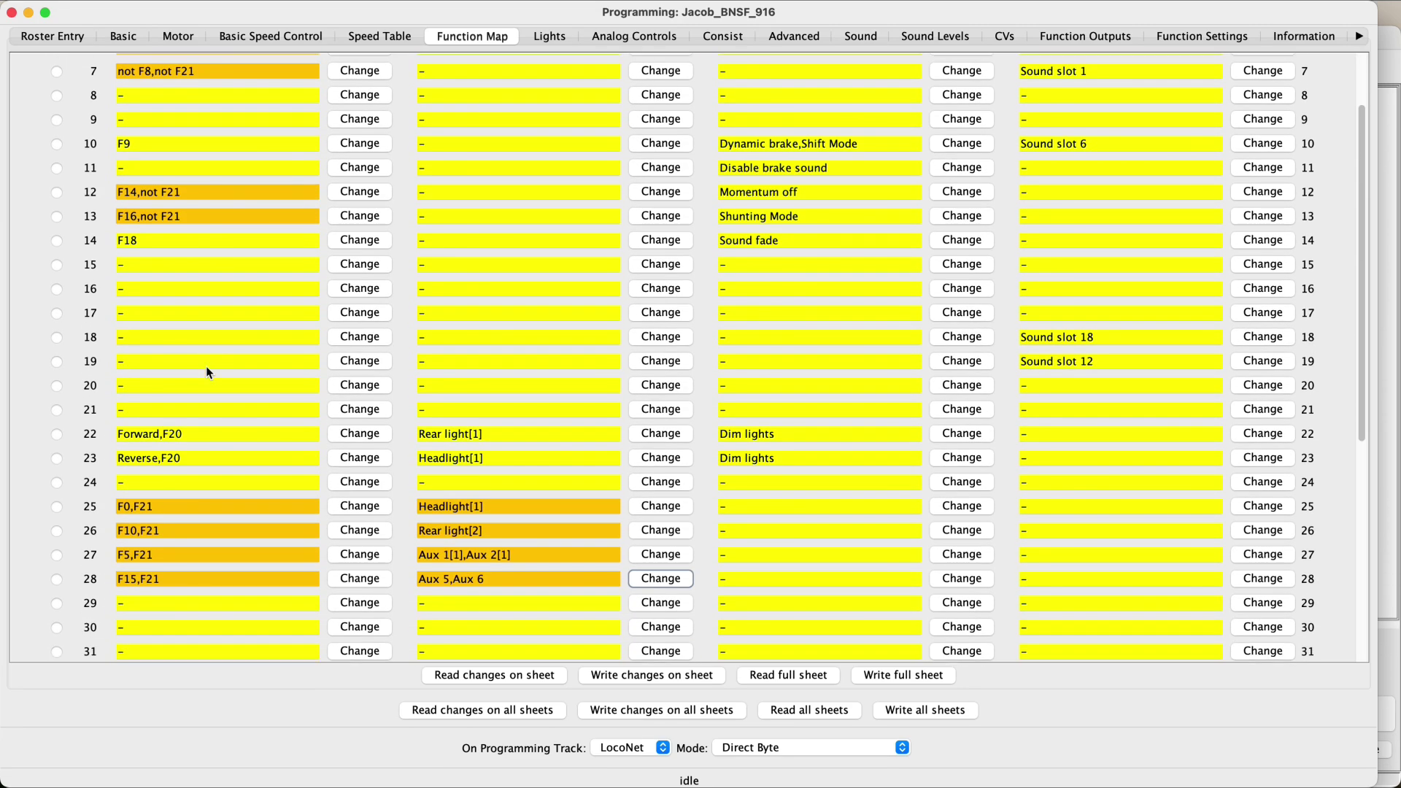
scroll(206, 366, "down", 3)
left_click(369, 525)
left_click(240, 479)
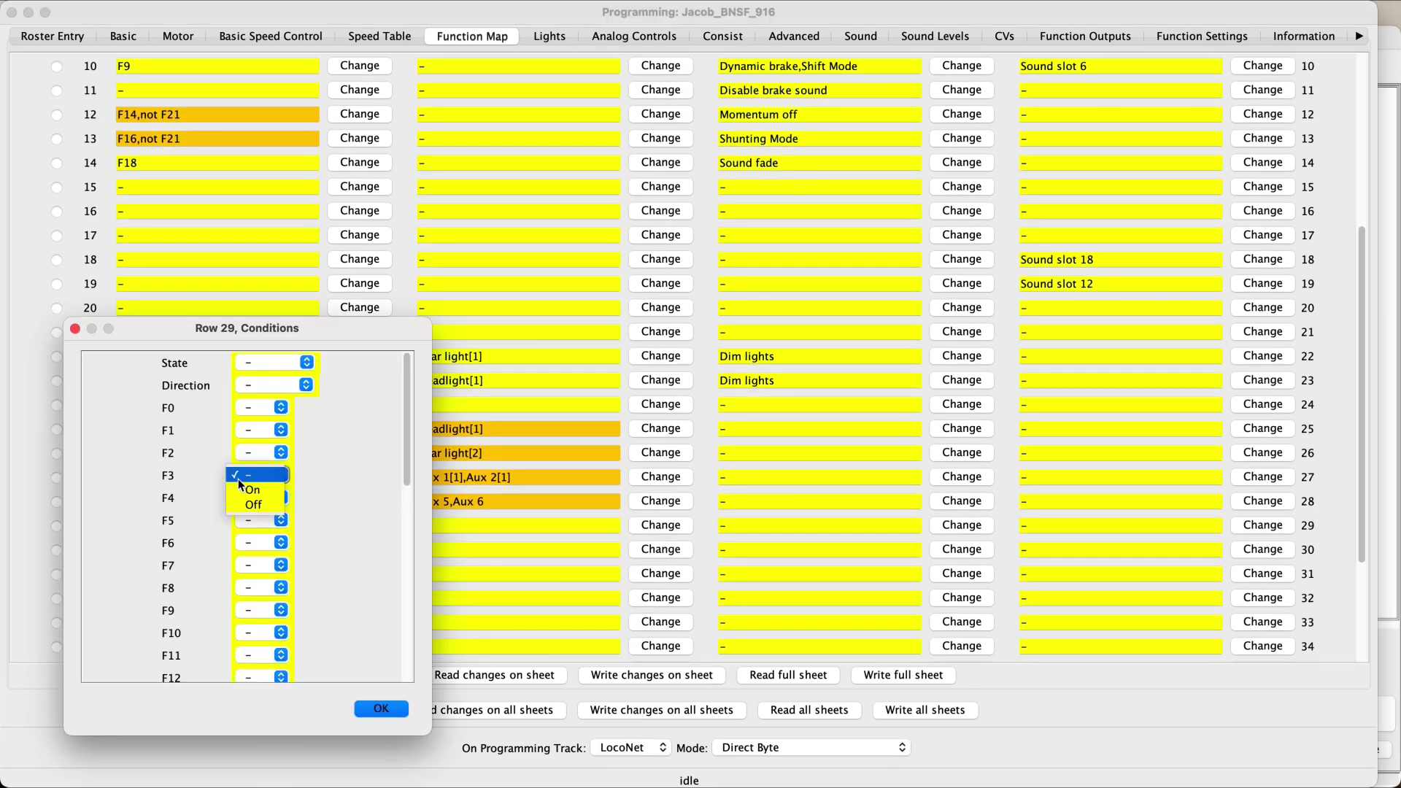
left_click(238, 487)
scroll(238, 511, "down", 8)
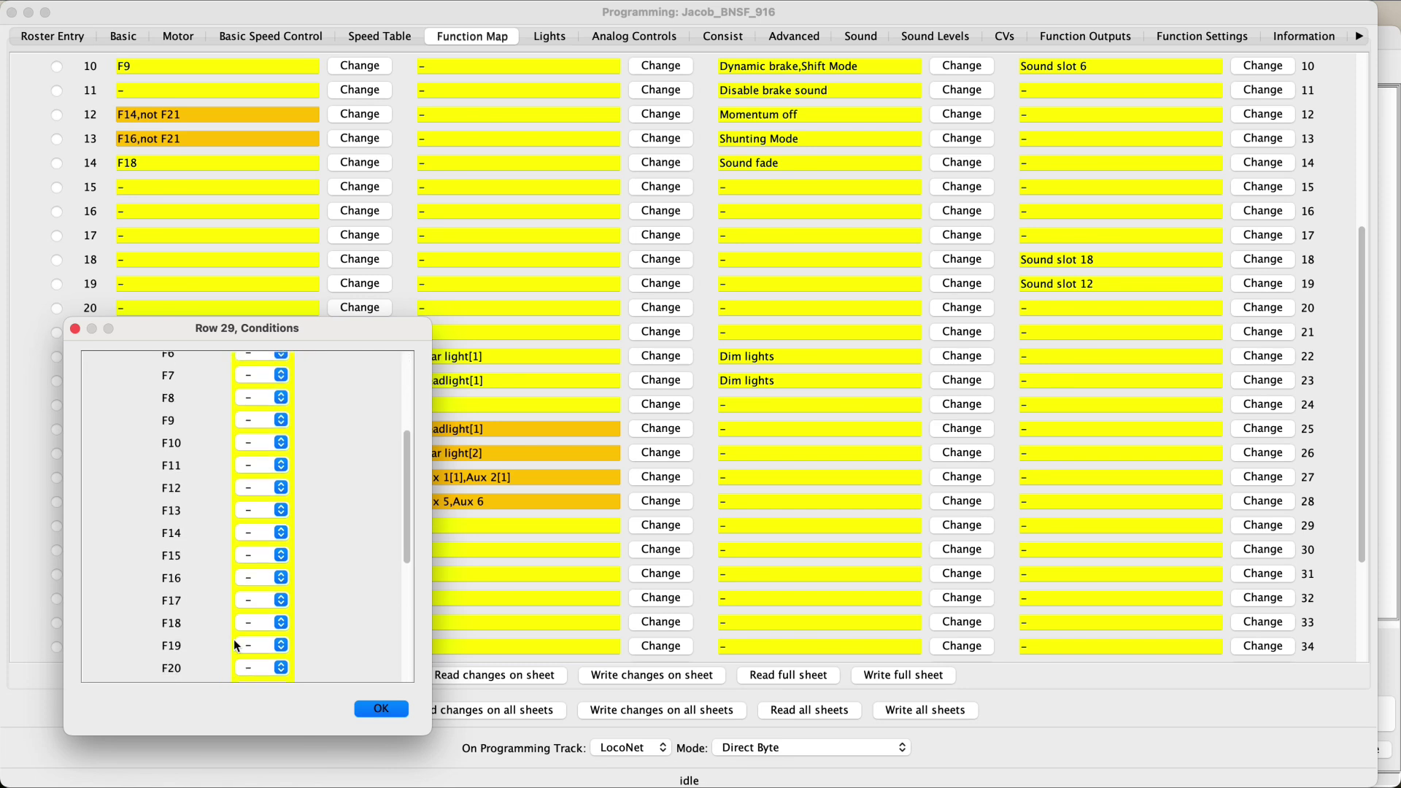
scroll(236, 634, "down", 4)
left_click(240, 607)
left_click(239, 616)
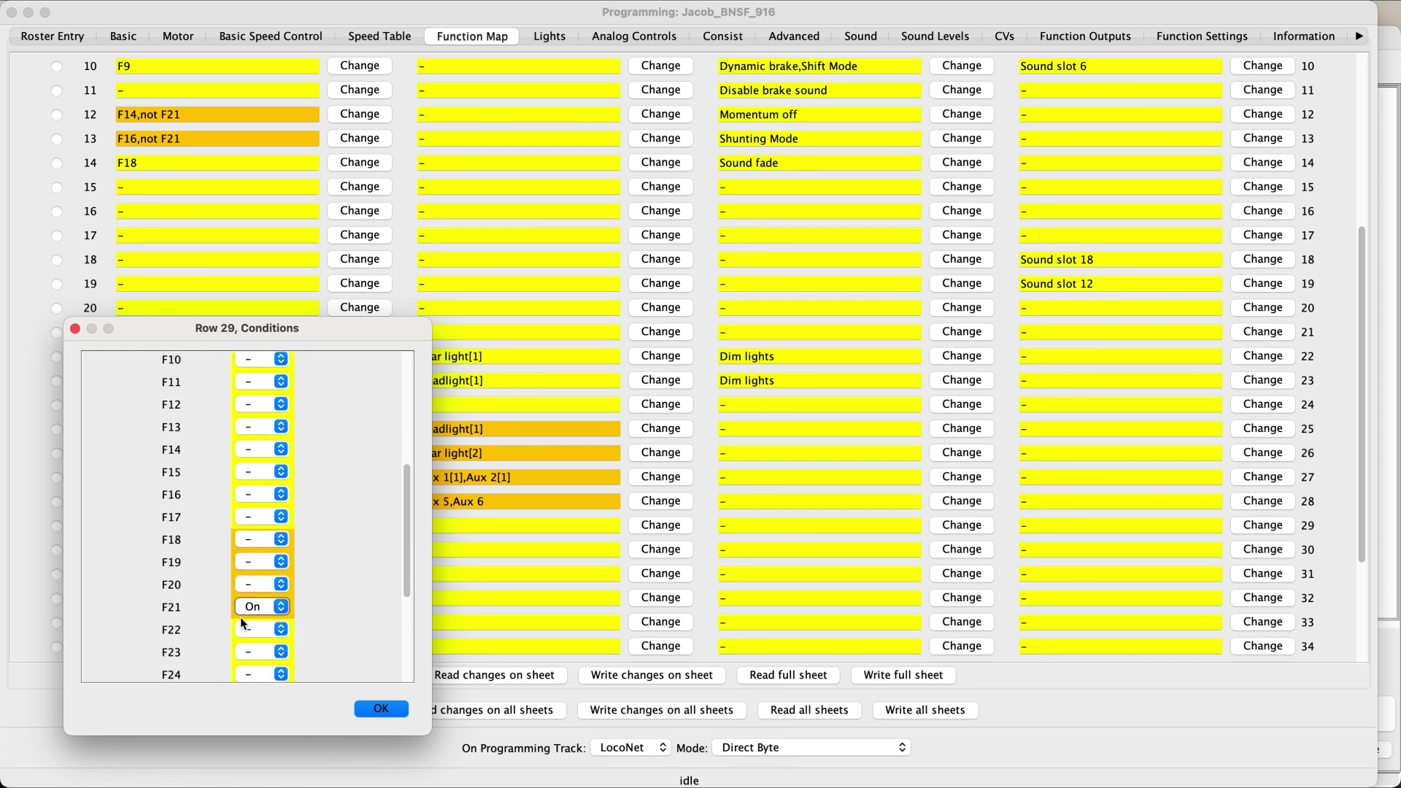
left_click(381, 708)
Look through the physical outputs and logical functions offered for row 29 without selecting any.
left_click(660, 526)
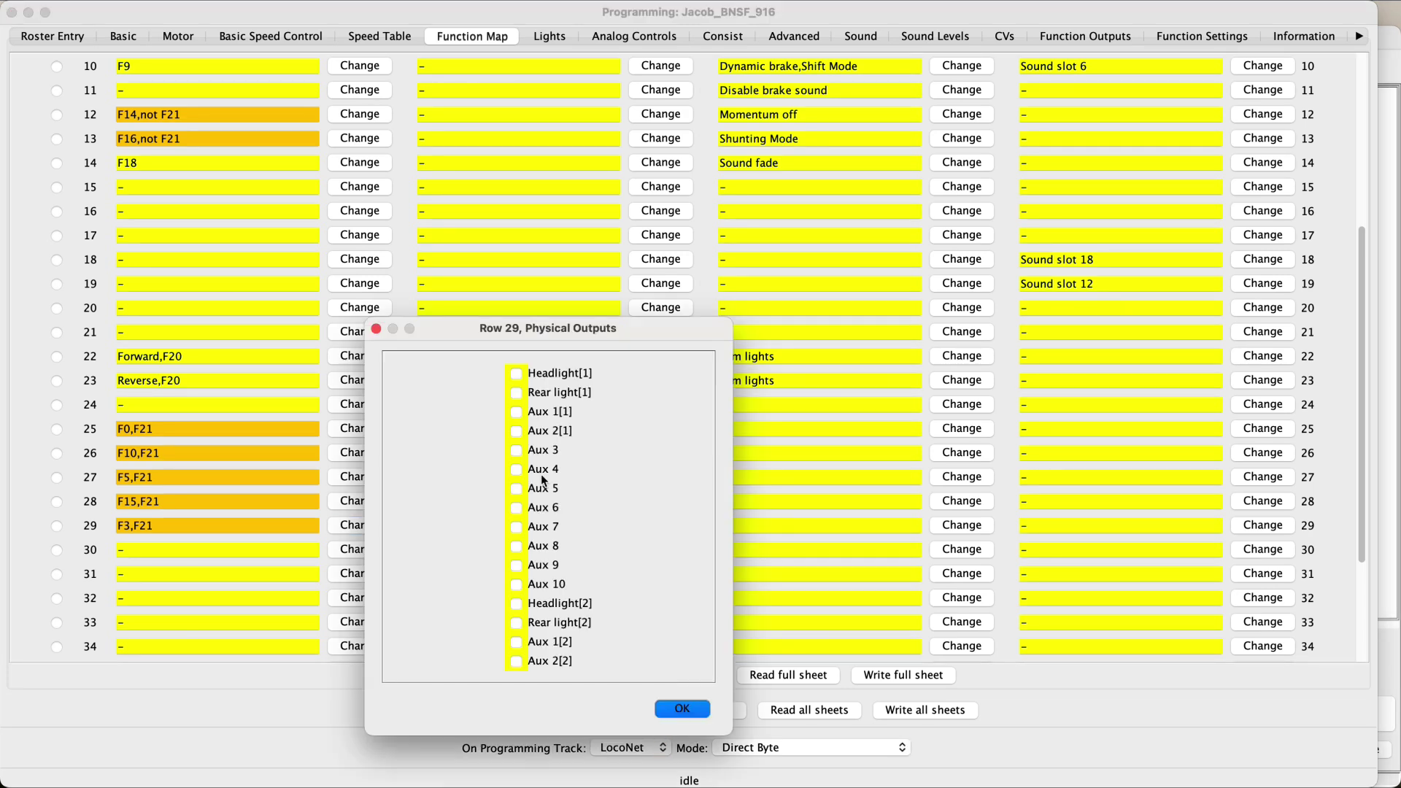
left_click(672, 709)
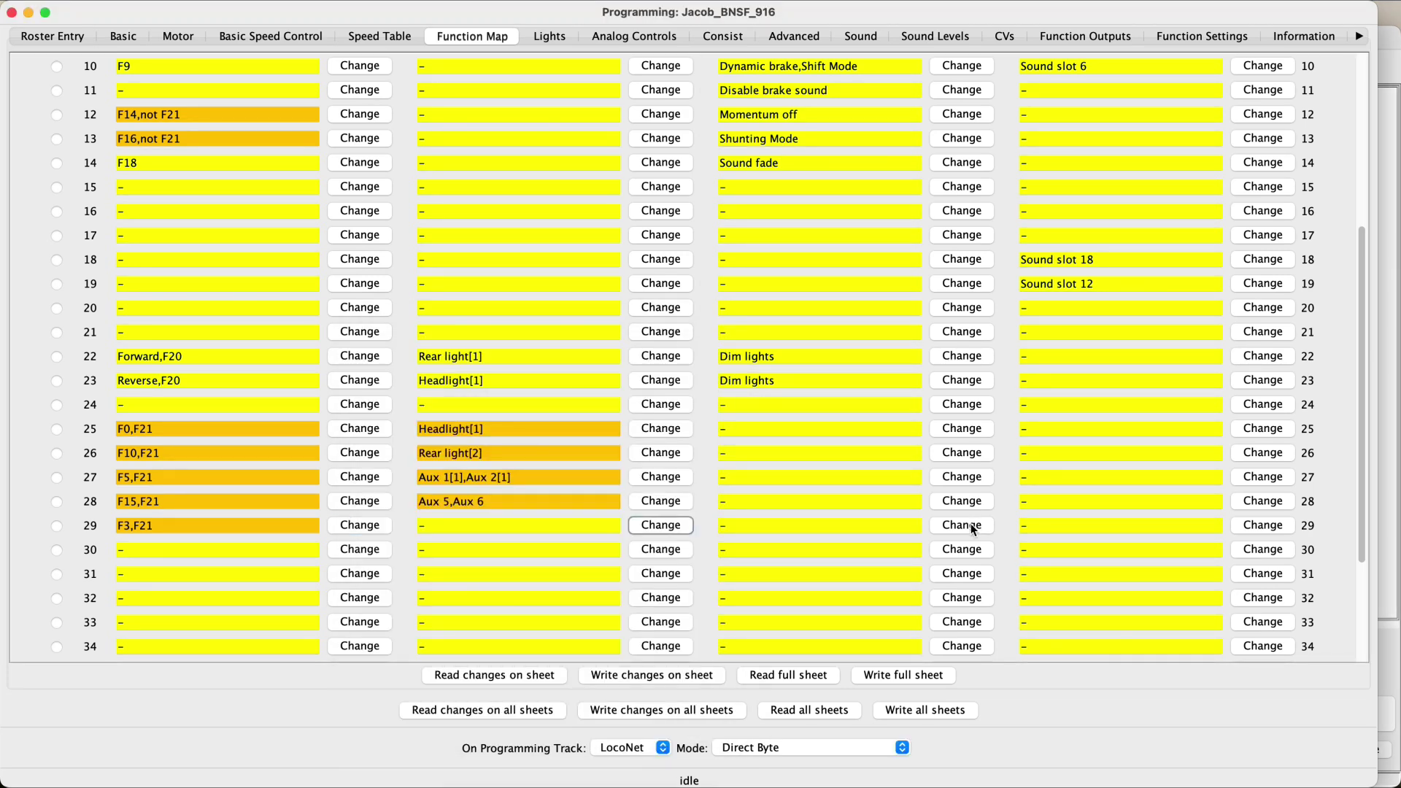
left_click(971, 524)
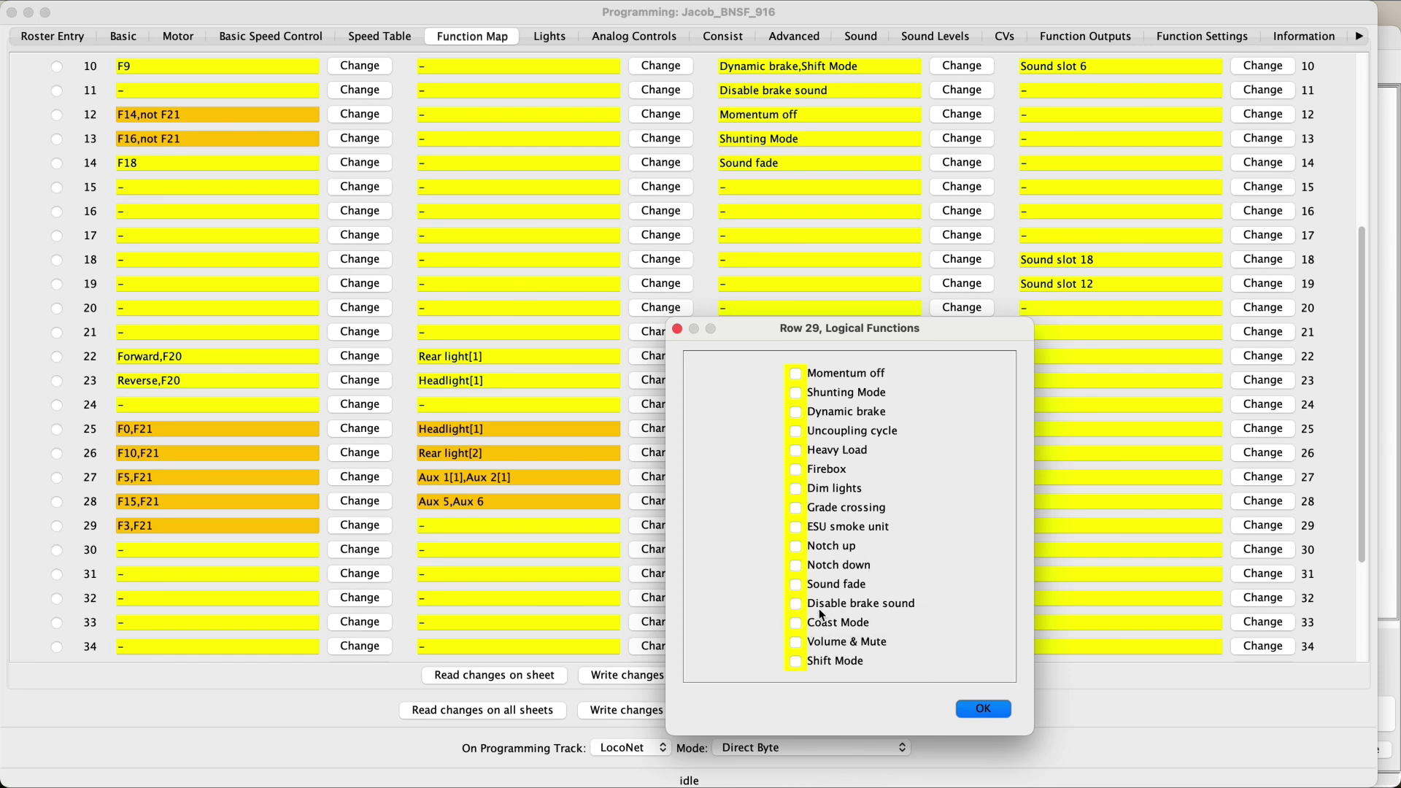
left_click(977, 708)
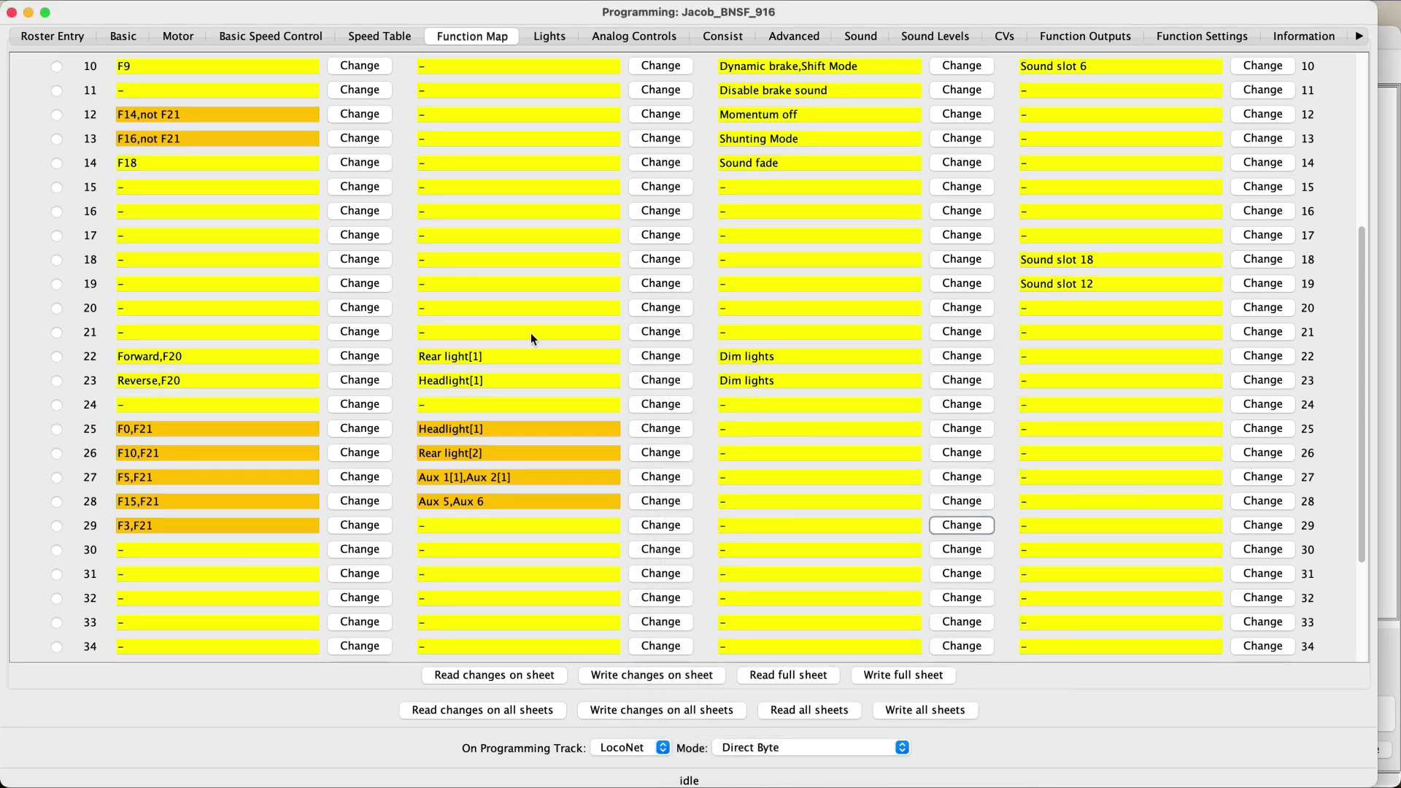
Clear F21 and F3 from the conditions of row 29.
left_click(349, 526)
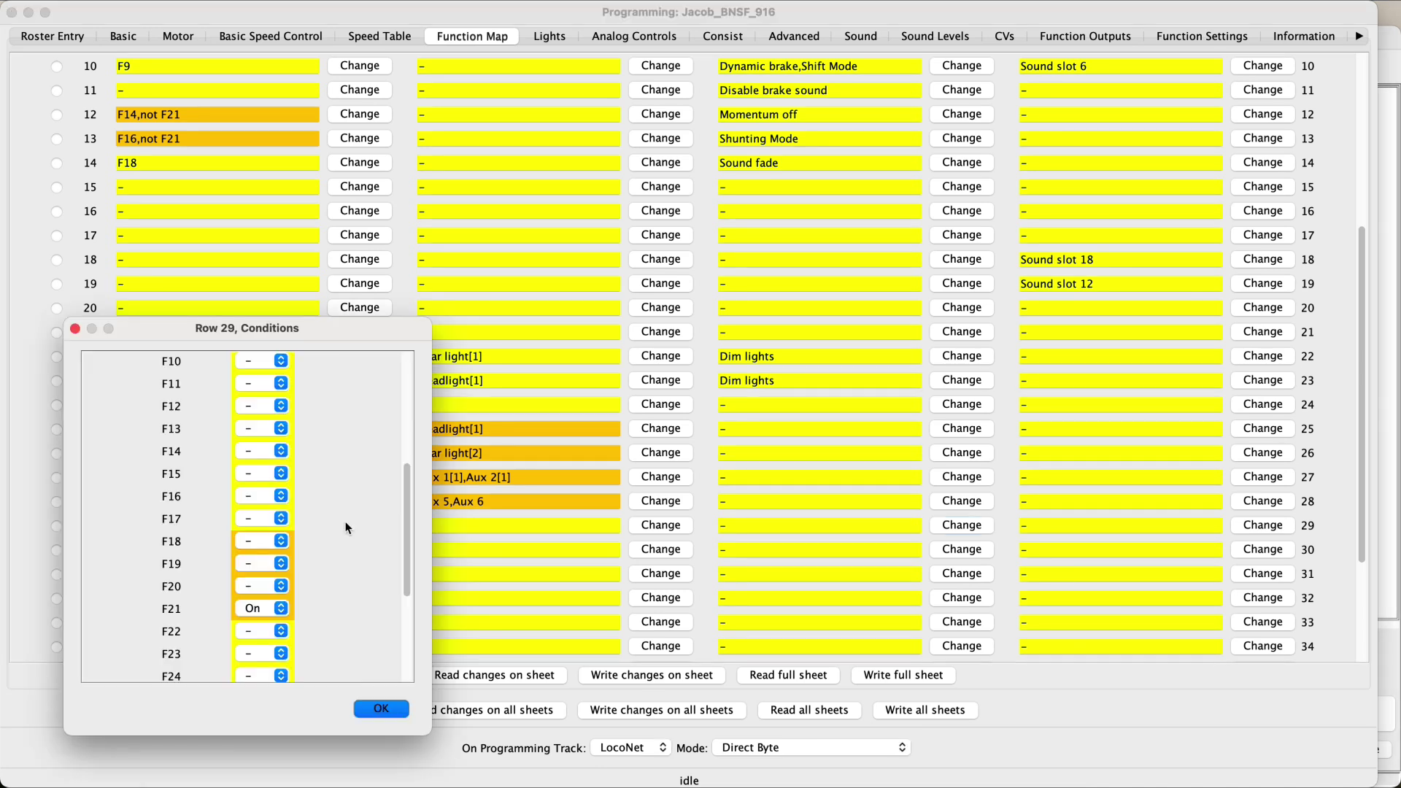
left_click(247, 594)
left_click(247, 594)
scroll(247, 594, "up", 3)
scroll(247, 594, "up", 3)
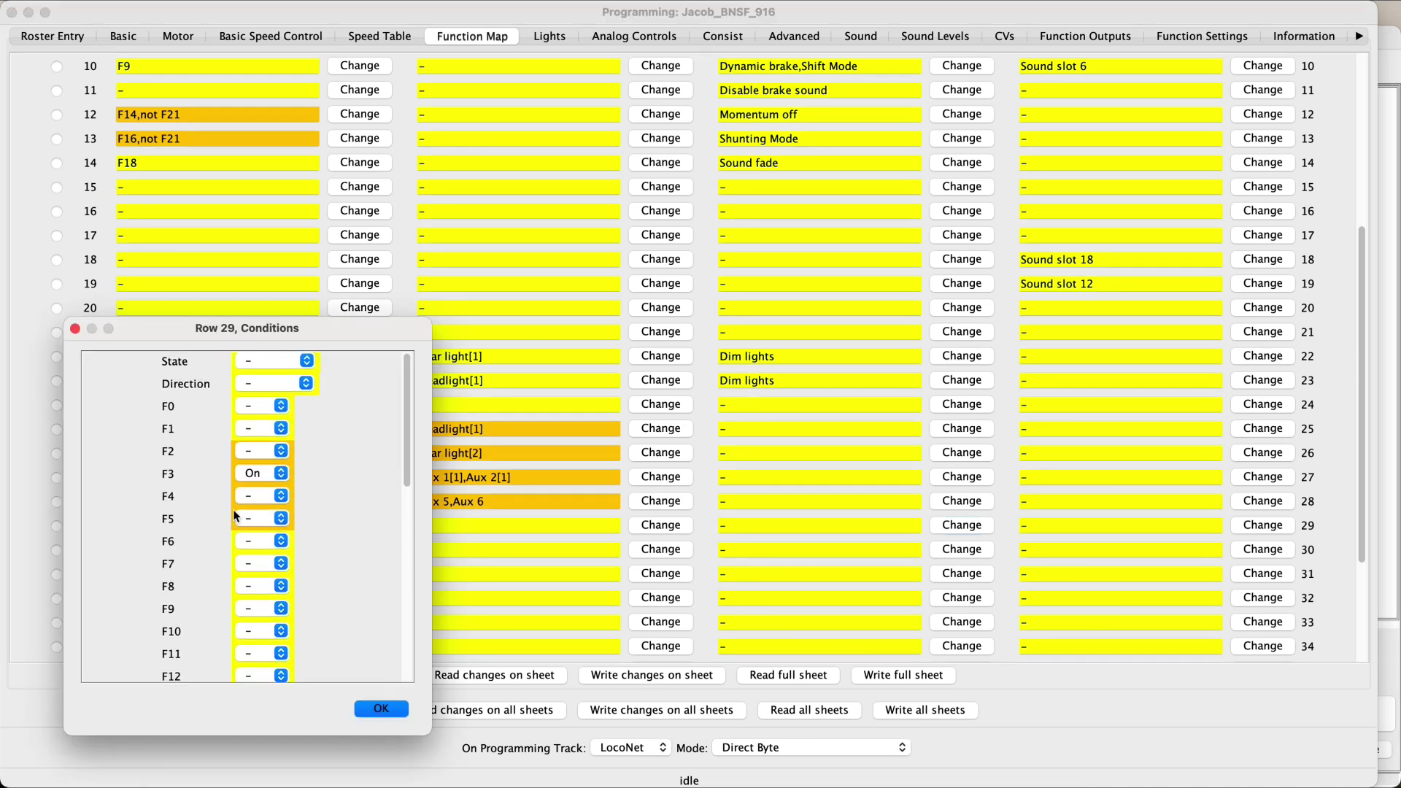
left_click(257, 474)
left_click(258, 458)
left_click(365, 708)
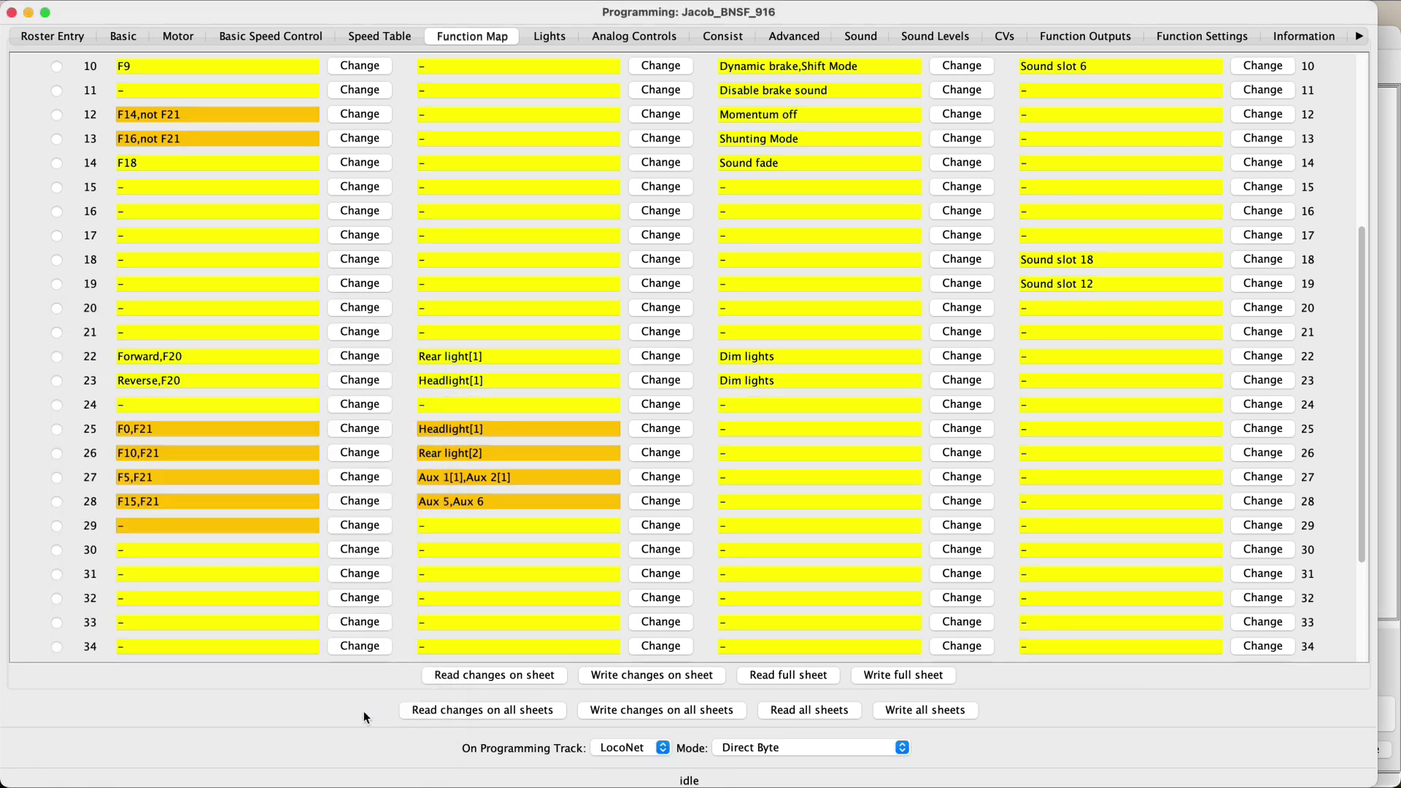
Set F6 and F21 to On in the conditions of row 29 and look through its logical functions without selecting any.
left_click(365, 529)
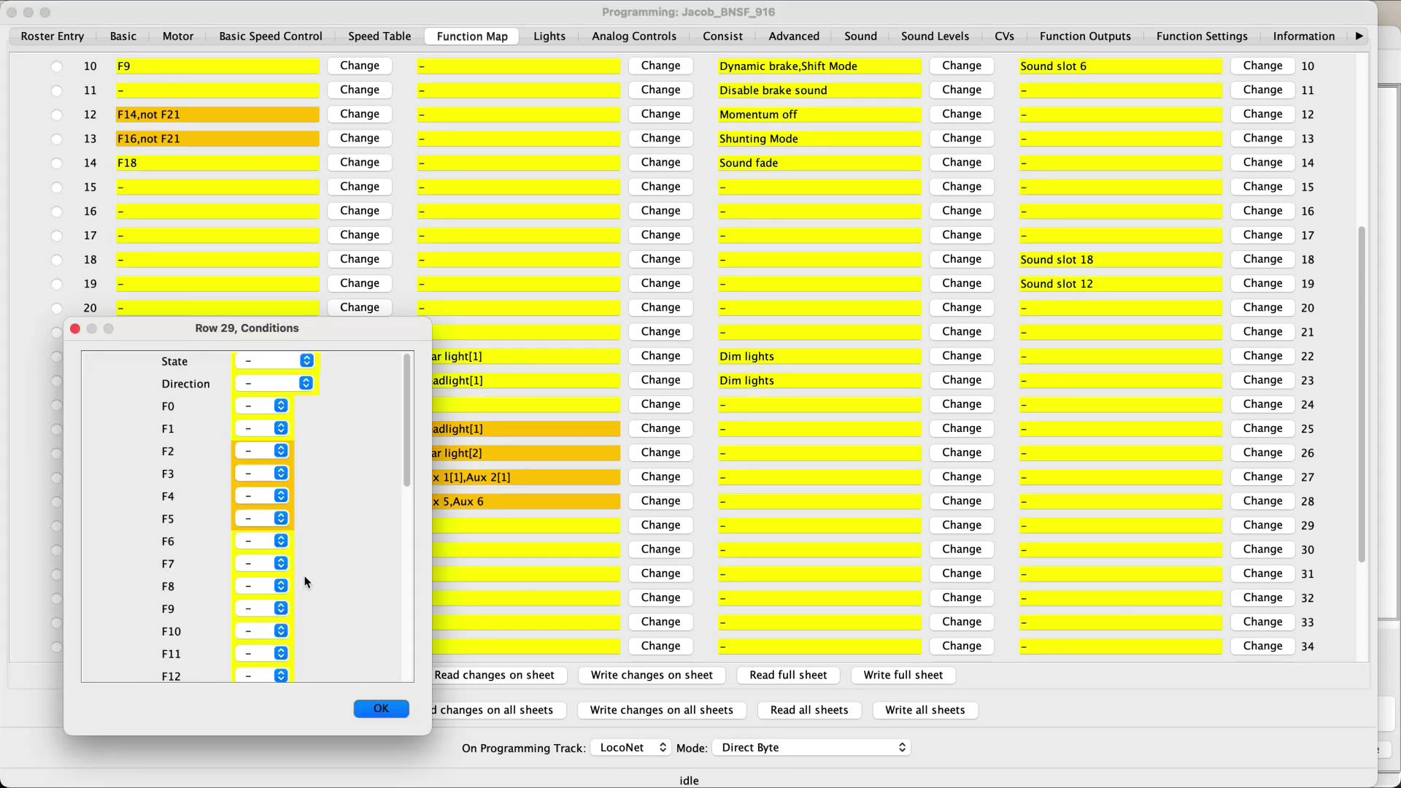
left_click(248, 541)
left_click(248, 555)
left_click(363, 709)
left_click(344, 531)
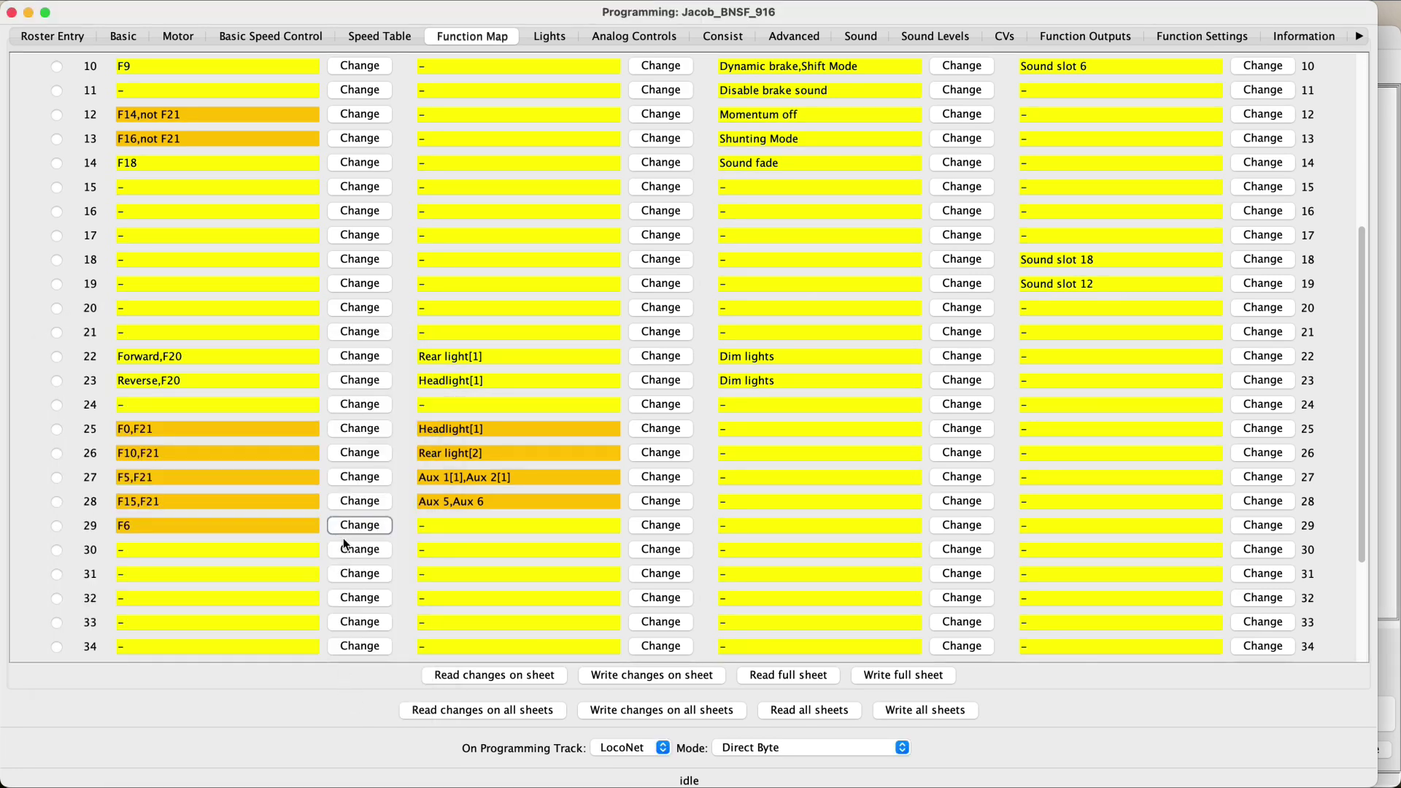
scroll(339, 579, "down", 5)
left_click(274, 558)
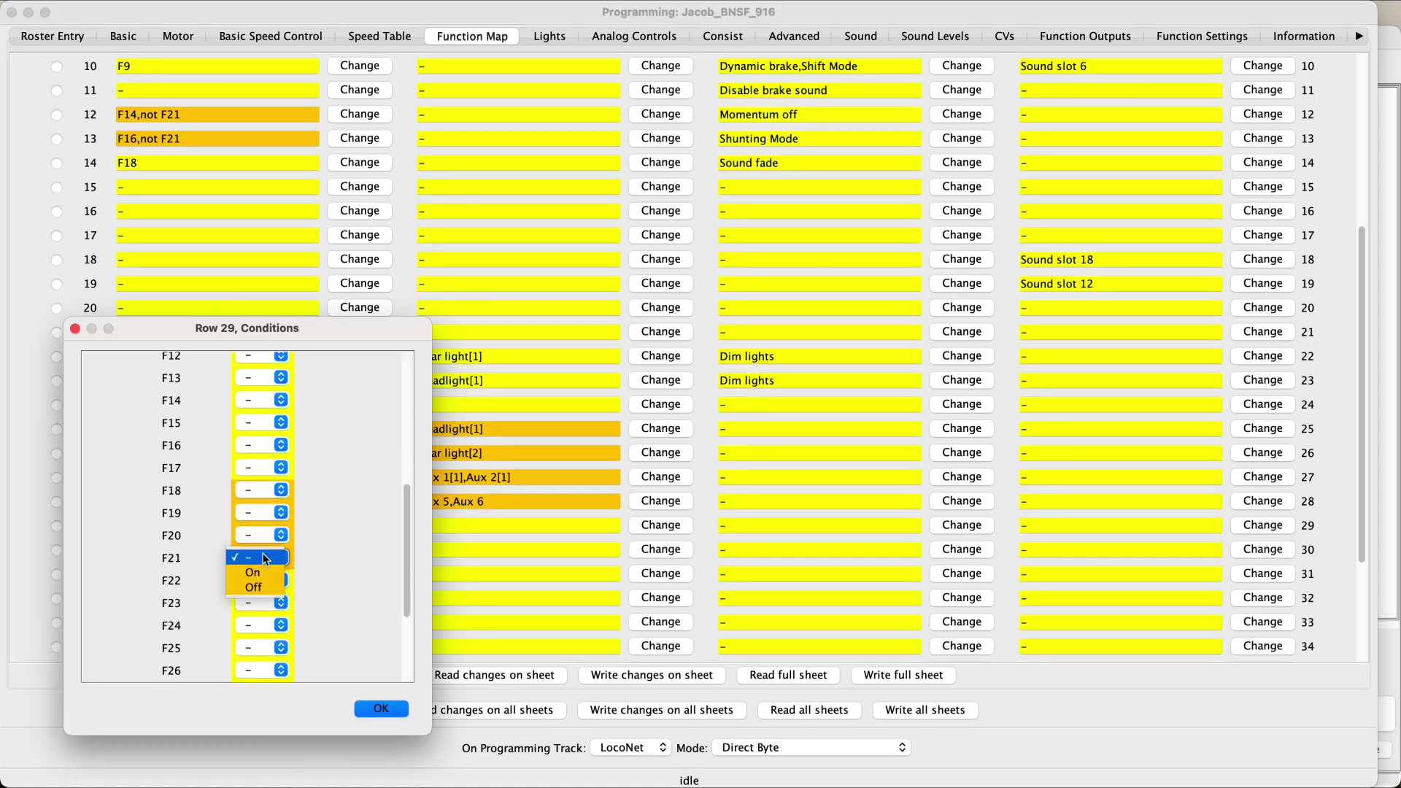
left_click(272, 580)
left_click(381, 708)
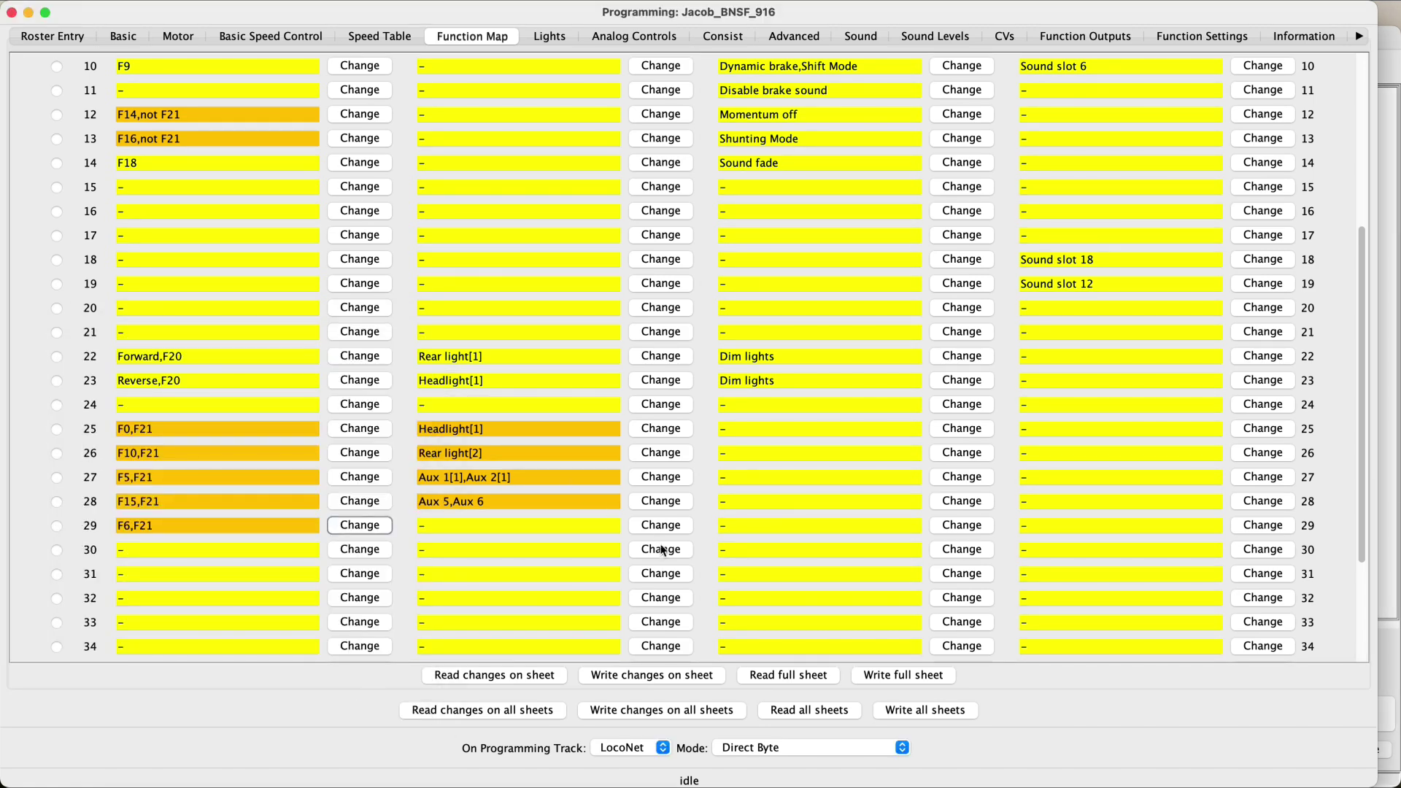
left_click(986, 530)
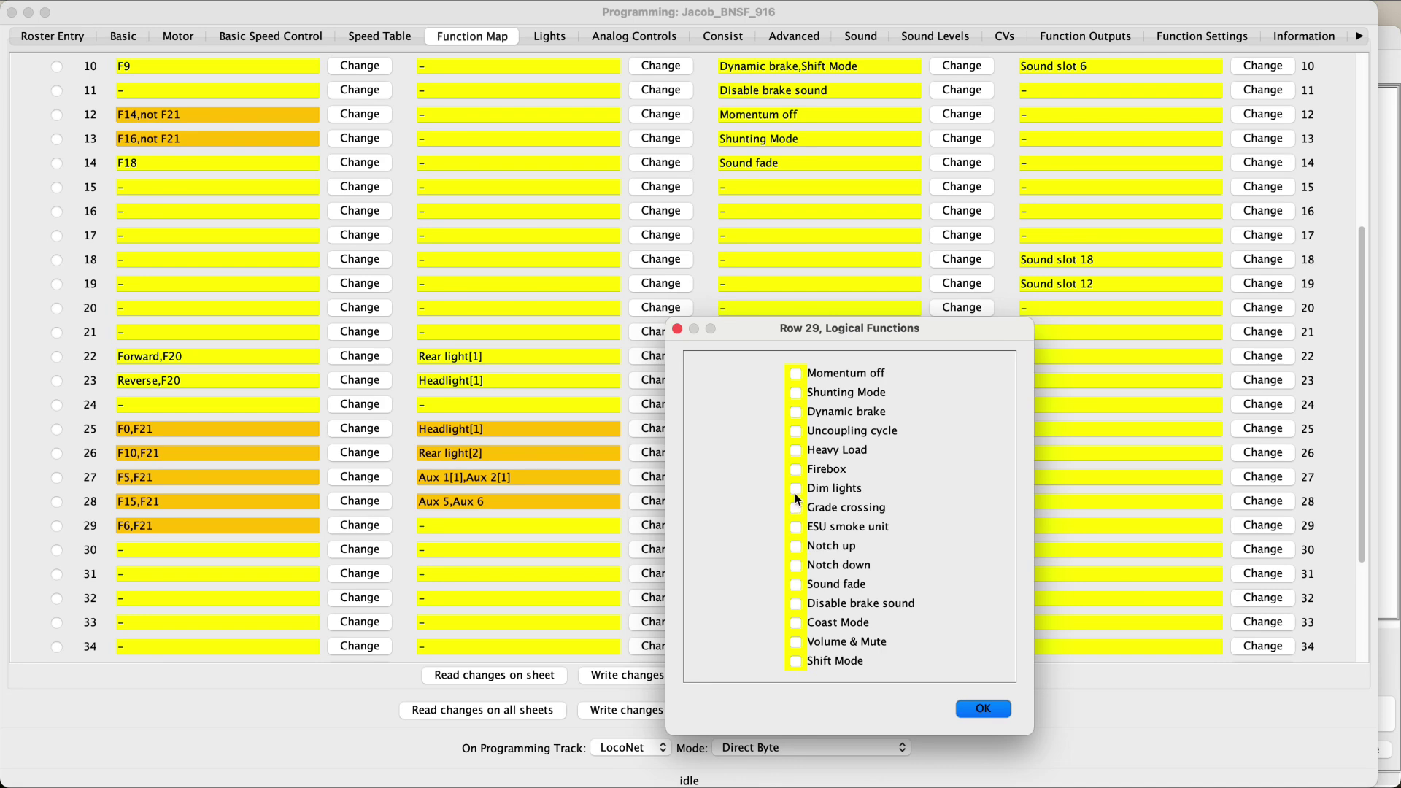
left_click(982, 711)
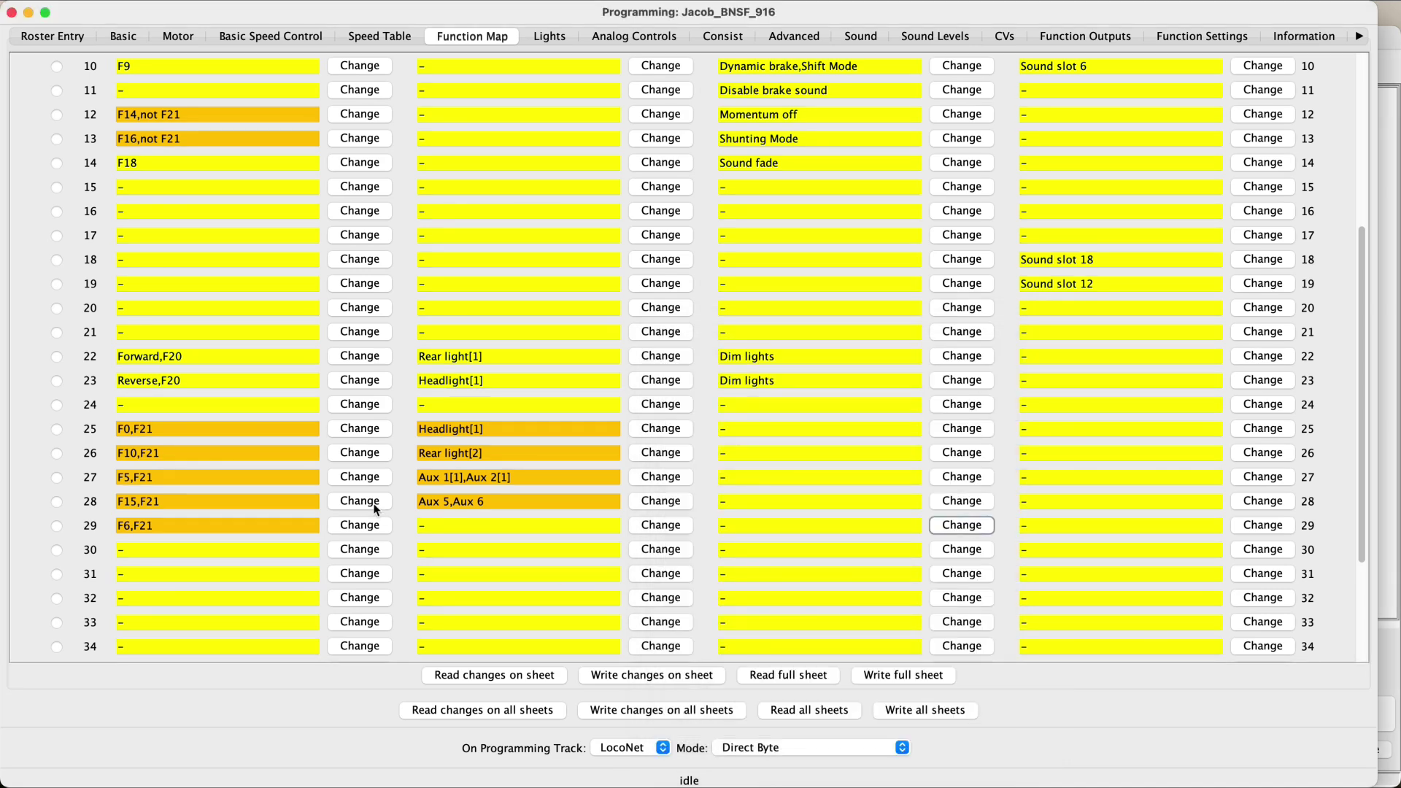
Change the conditions of row 29 by clearing F6 and setting F7 and F21 to On.
left_click(369, 524)
left_click(250, 553)
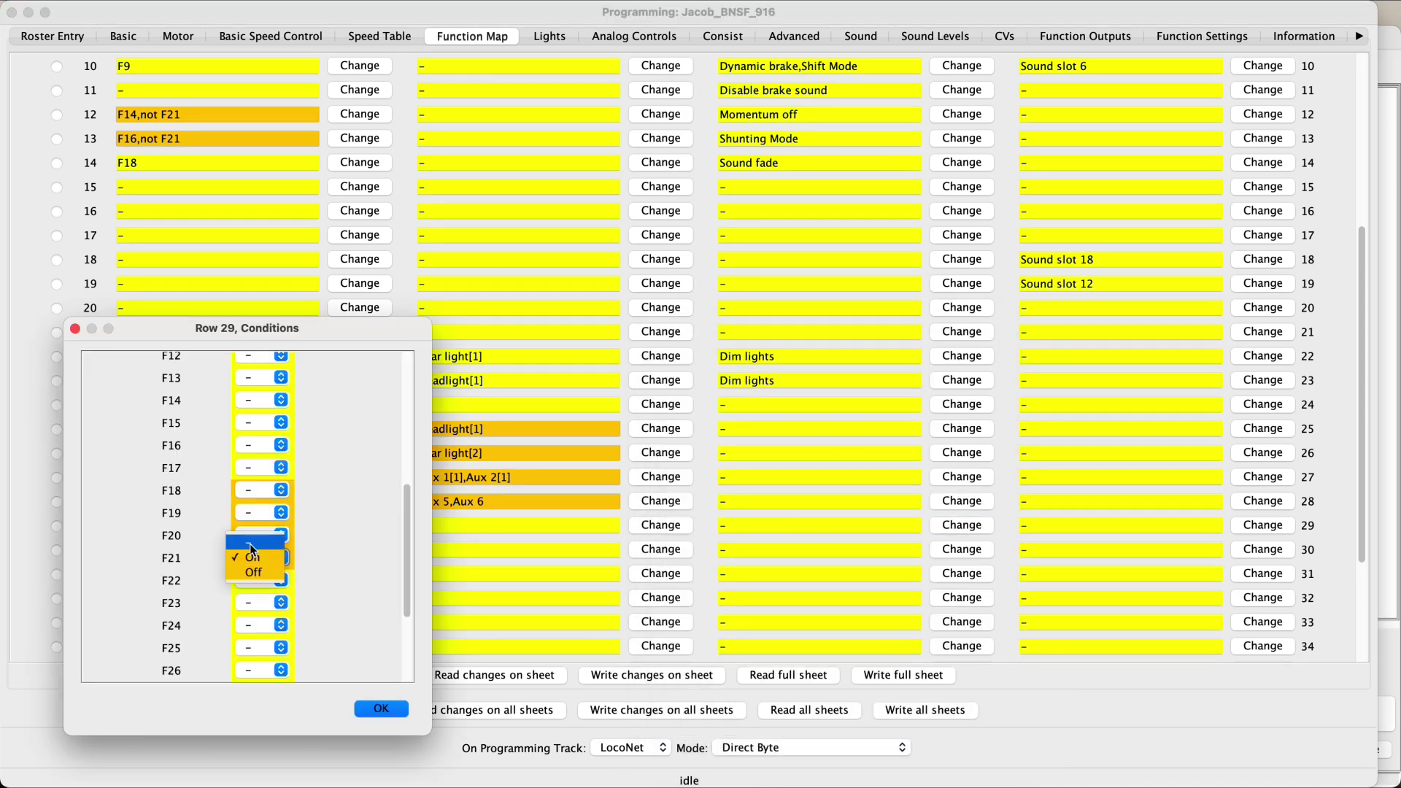
left_click(250, 545)
scroll(246, 503, "up", 5)
left_click(246, 385)
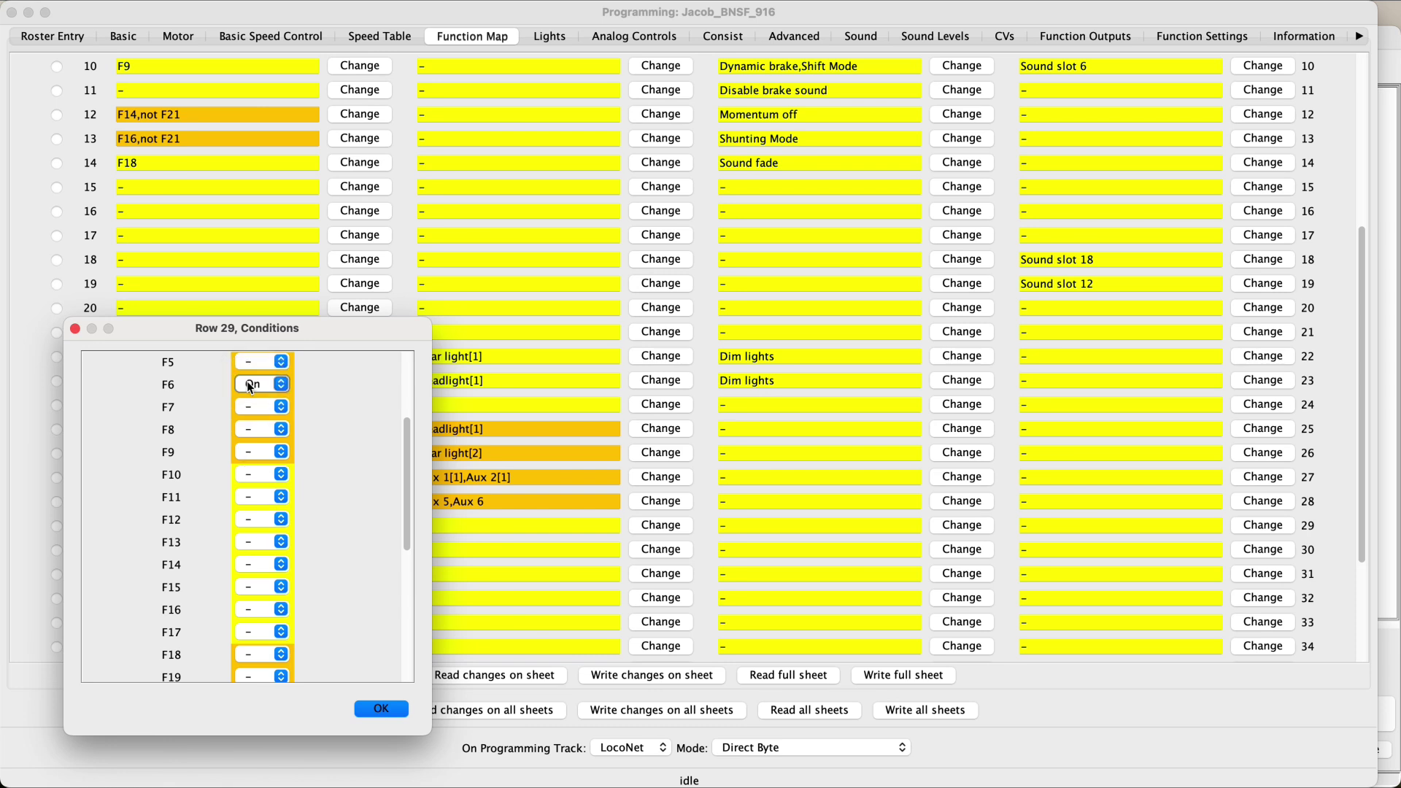
left_click(248, 420)
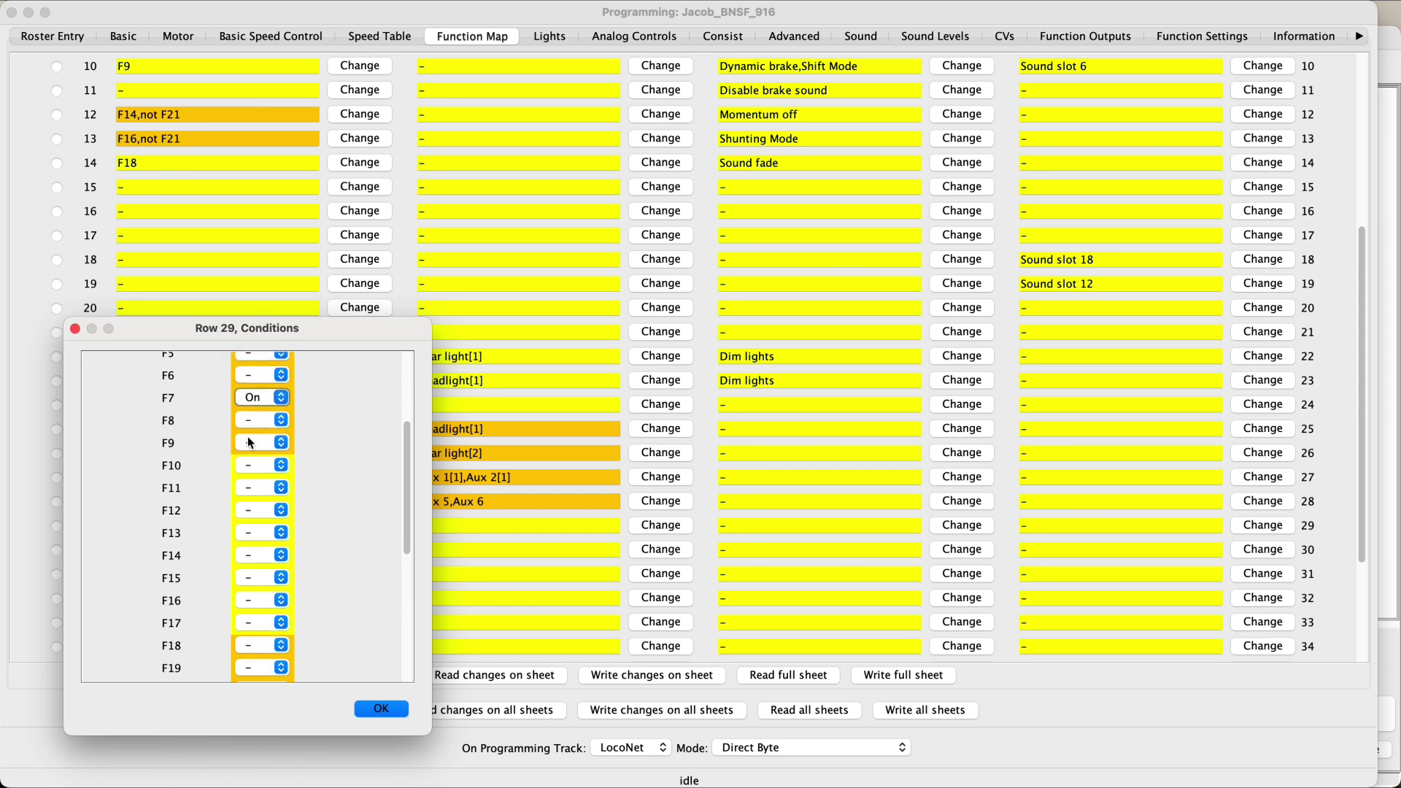
scroll(247, 437, "down", 5)
left_click(252, 541)
left_click(253, 555)
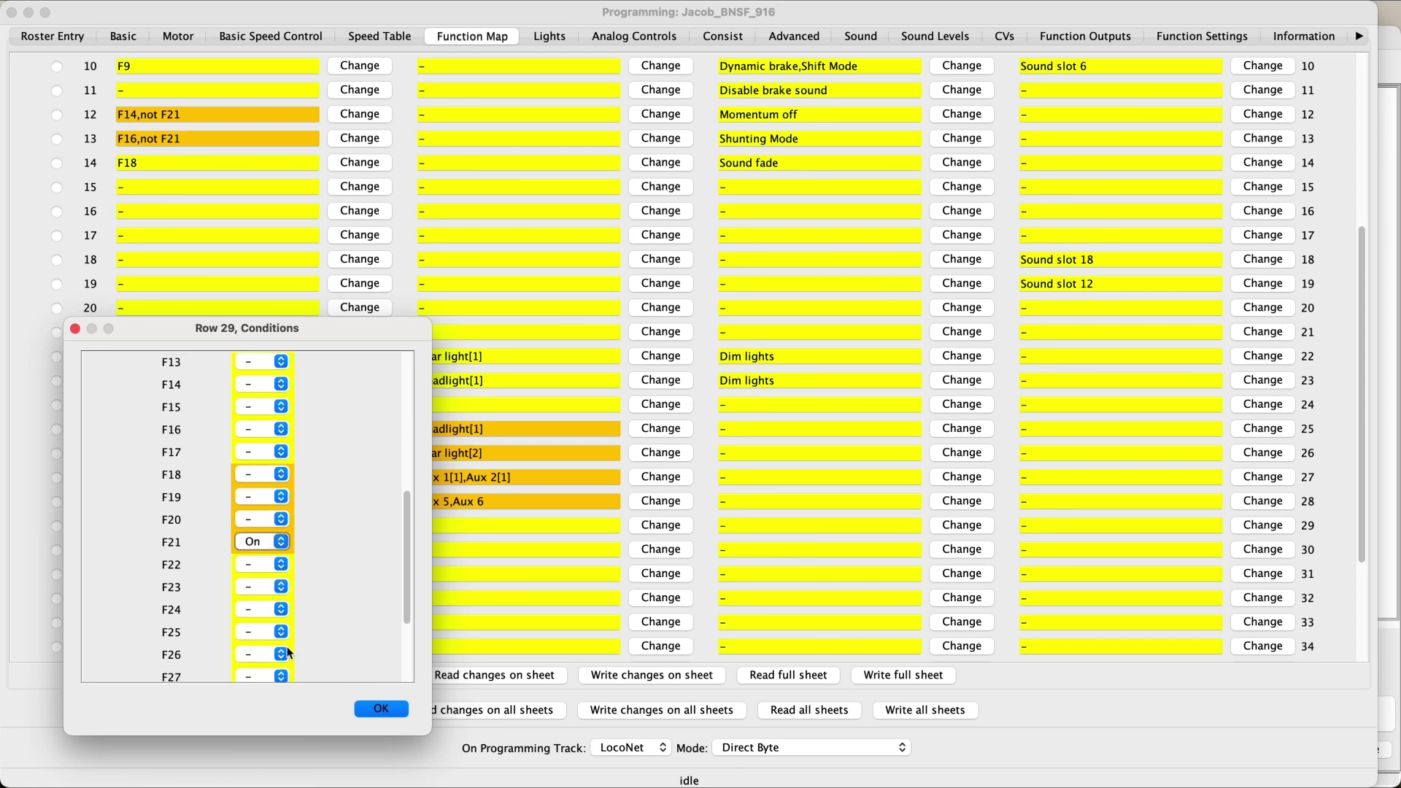
key("Return")
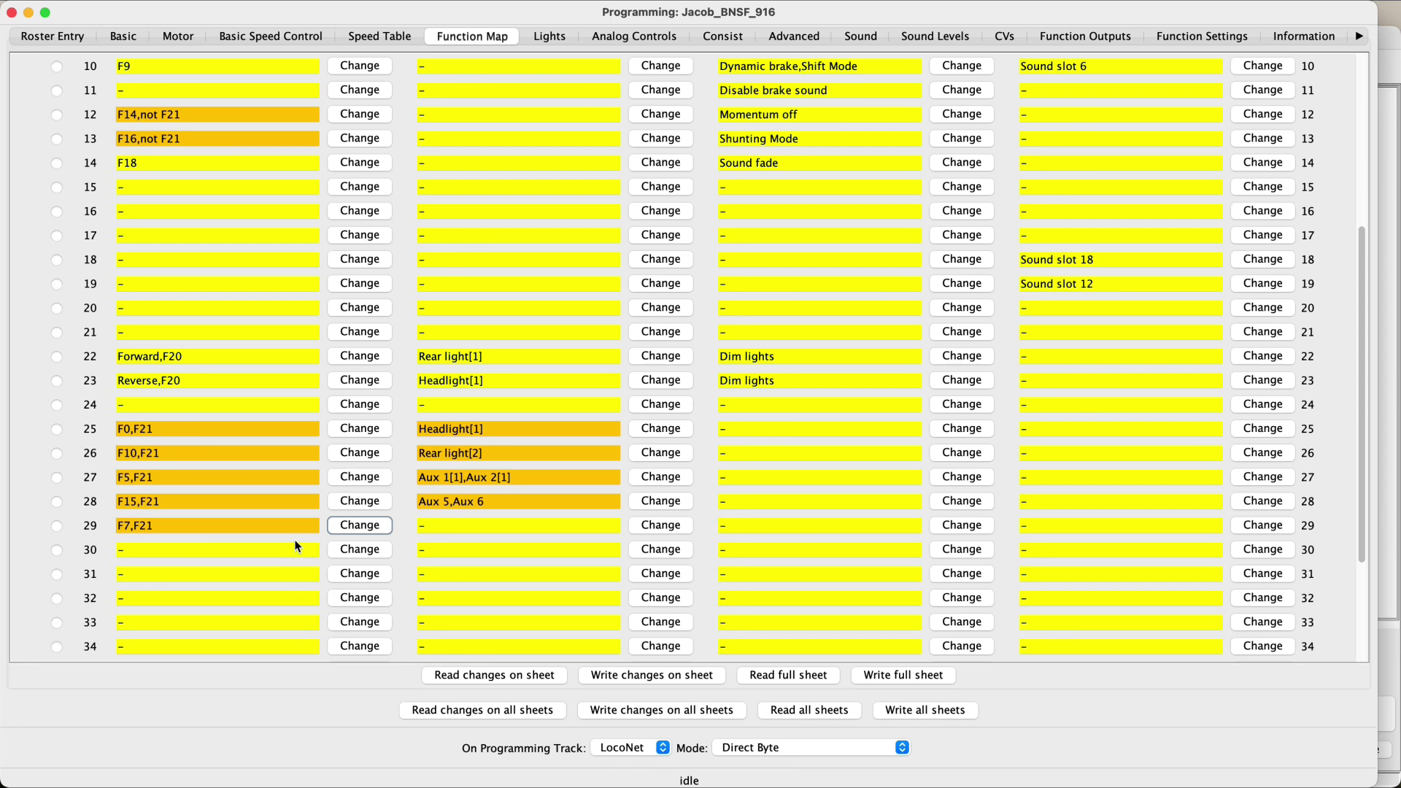
Leave the physical outputs of row 29 empty and assign Dim lights as its logical function.
left_click(660, 524)
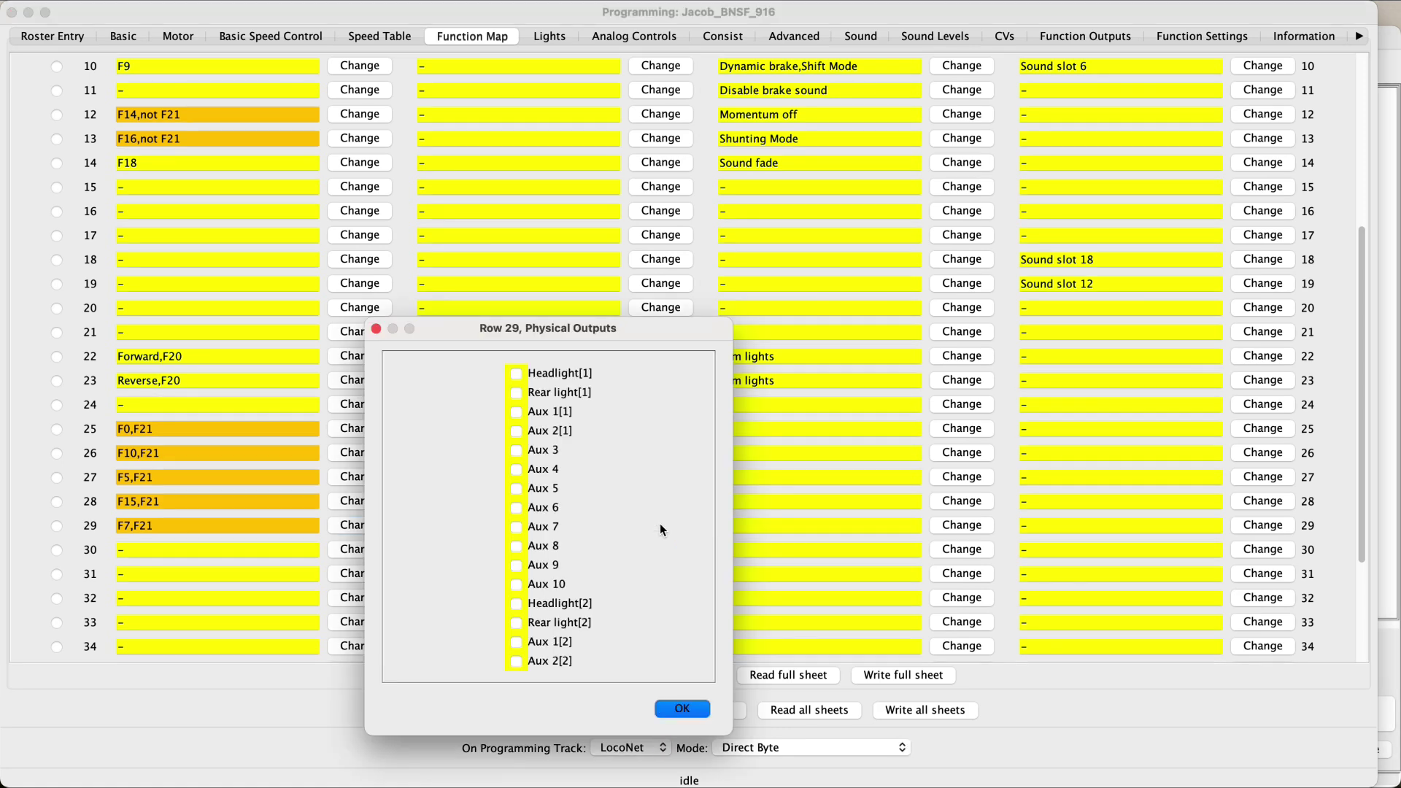
left_click(683, 709)
left_click(962, 525)
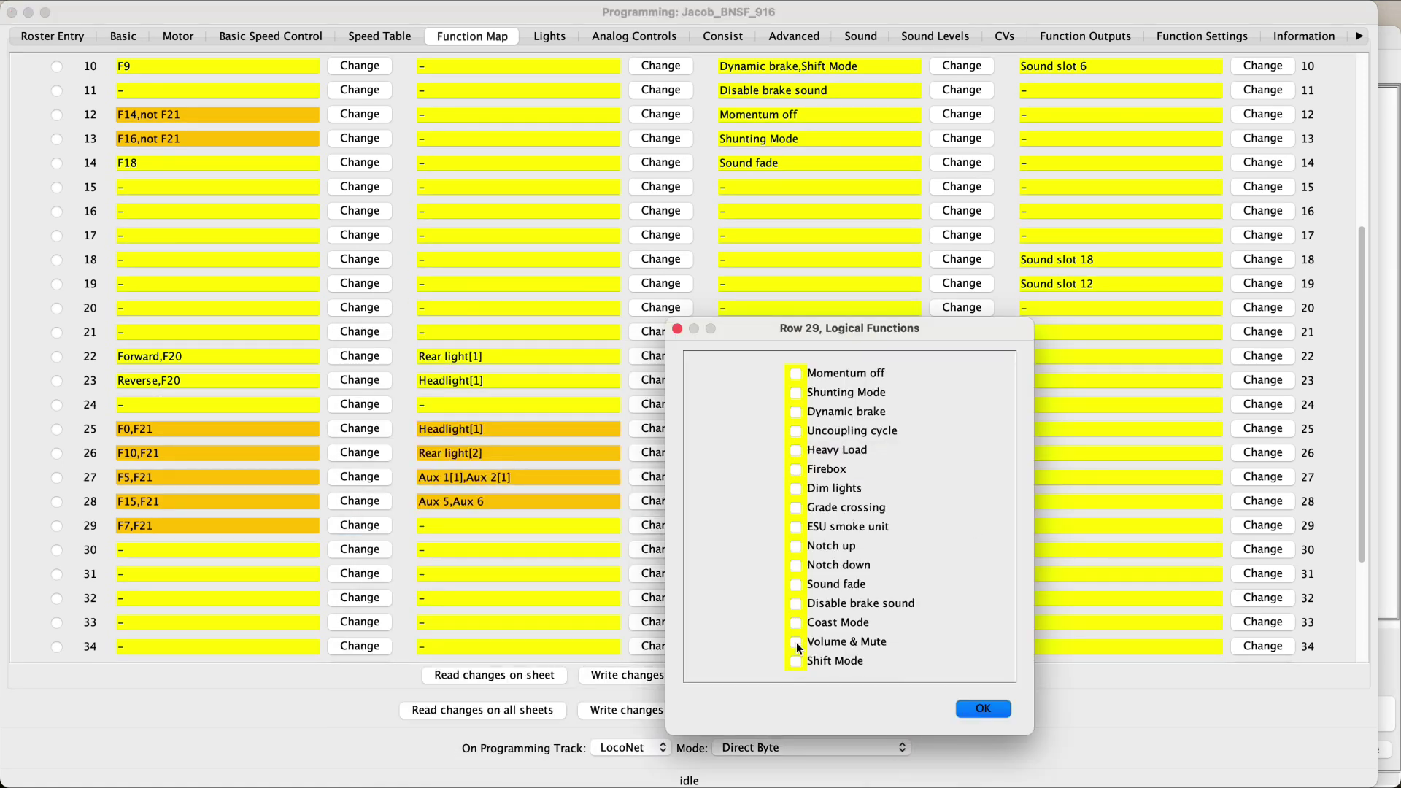
left_click(794, 489)
left_click(983, 709)
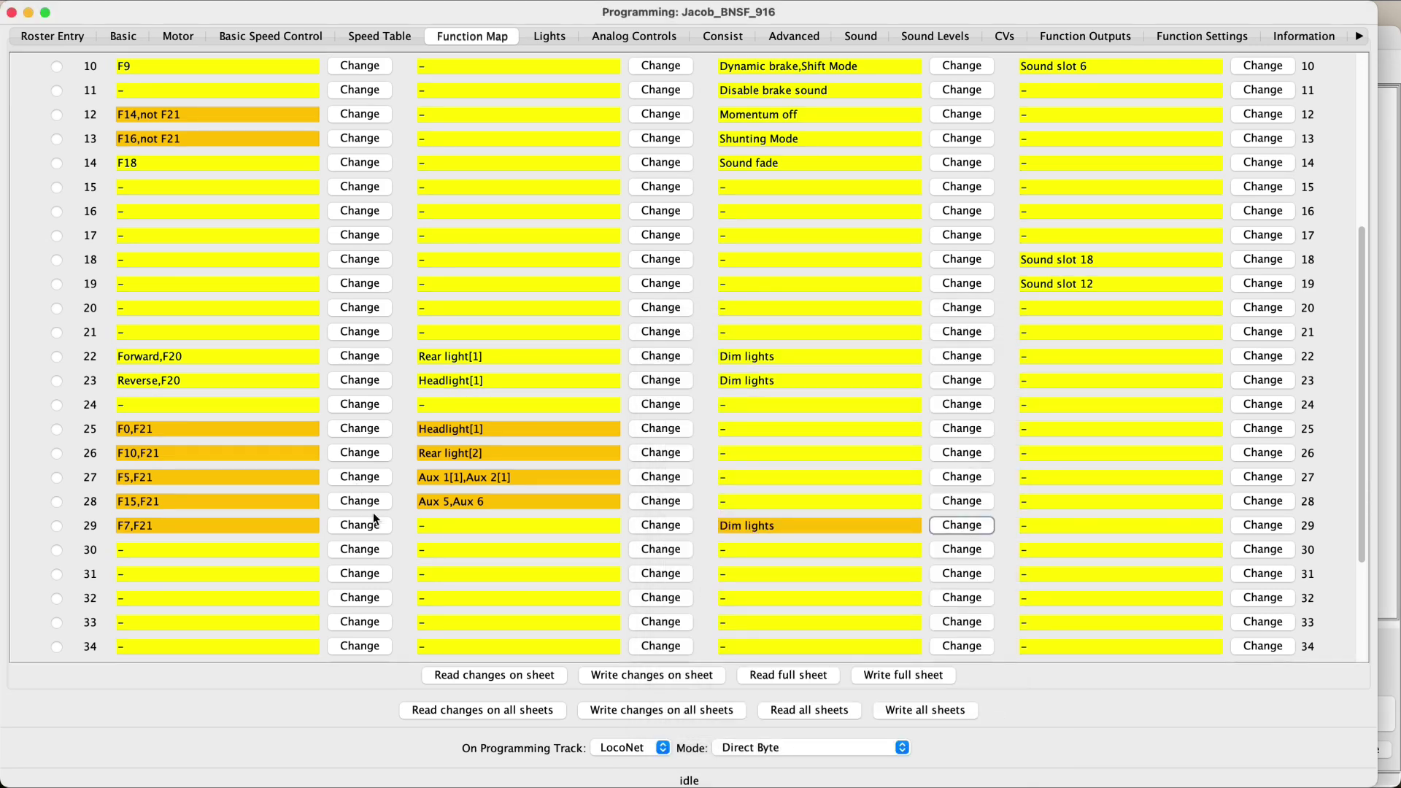
Set F8 and F21 to On in the conditions of the empty row 30.
left_click(369, 548)
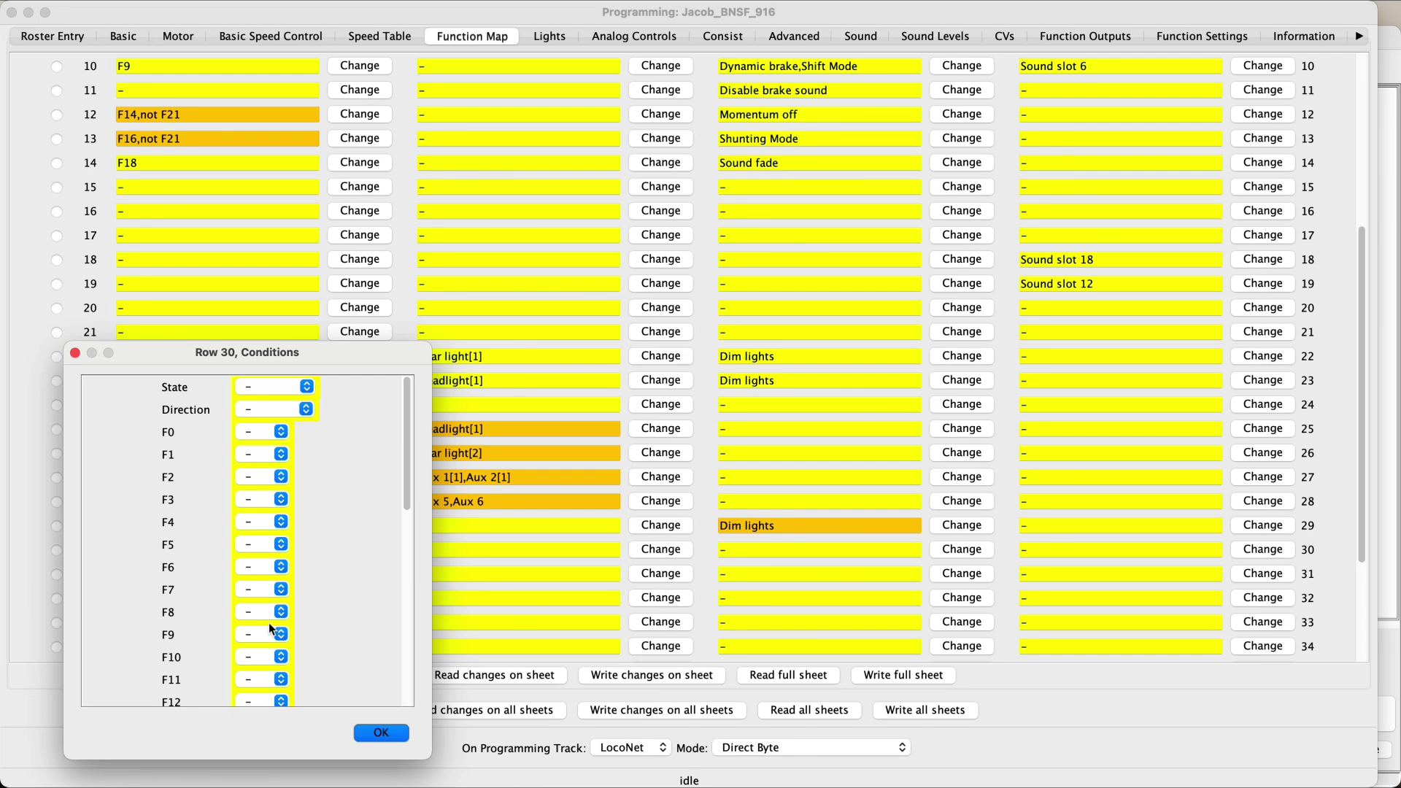
left_click(268, 614)
left_click(273, 632)
left_click(359, 729)
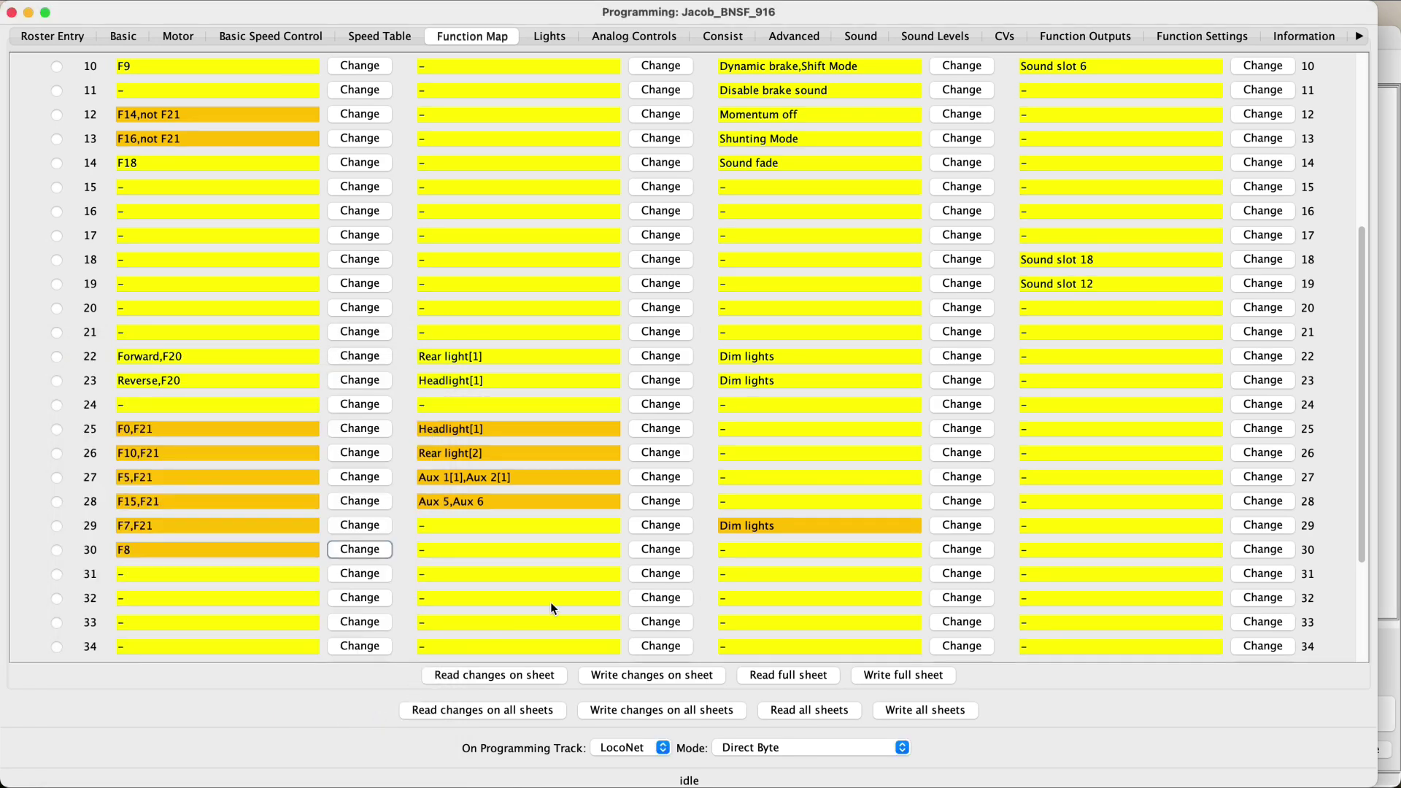
left_click(385, 549)
scroll(352, 564, "down", 5)
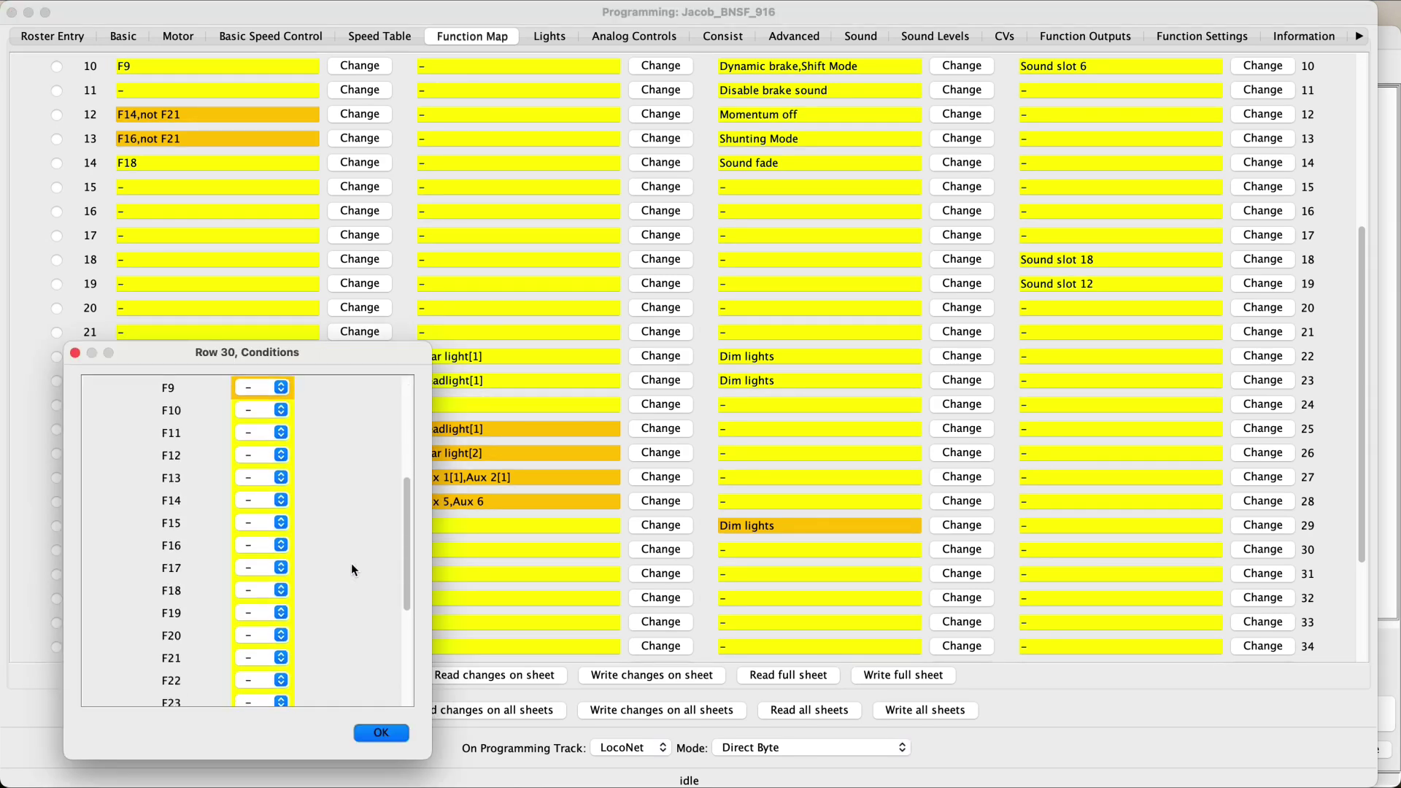
scroll(352, 563, "down", 3)
left_click(259, 589)
left_click(256, 603)
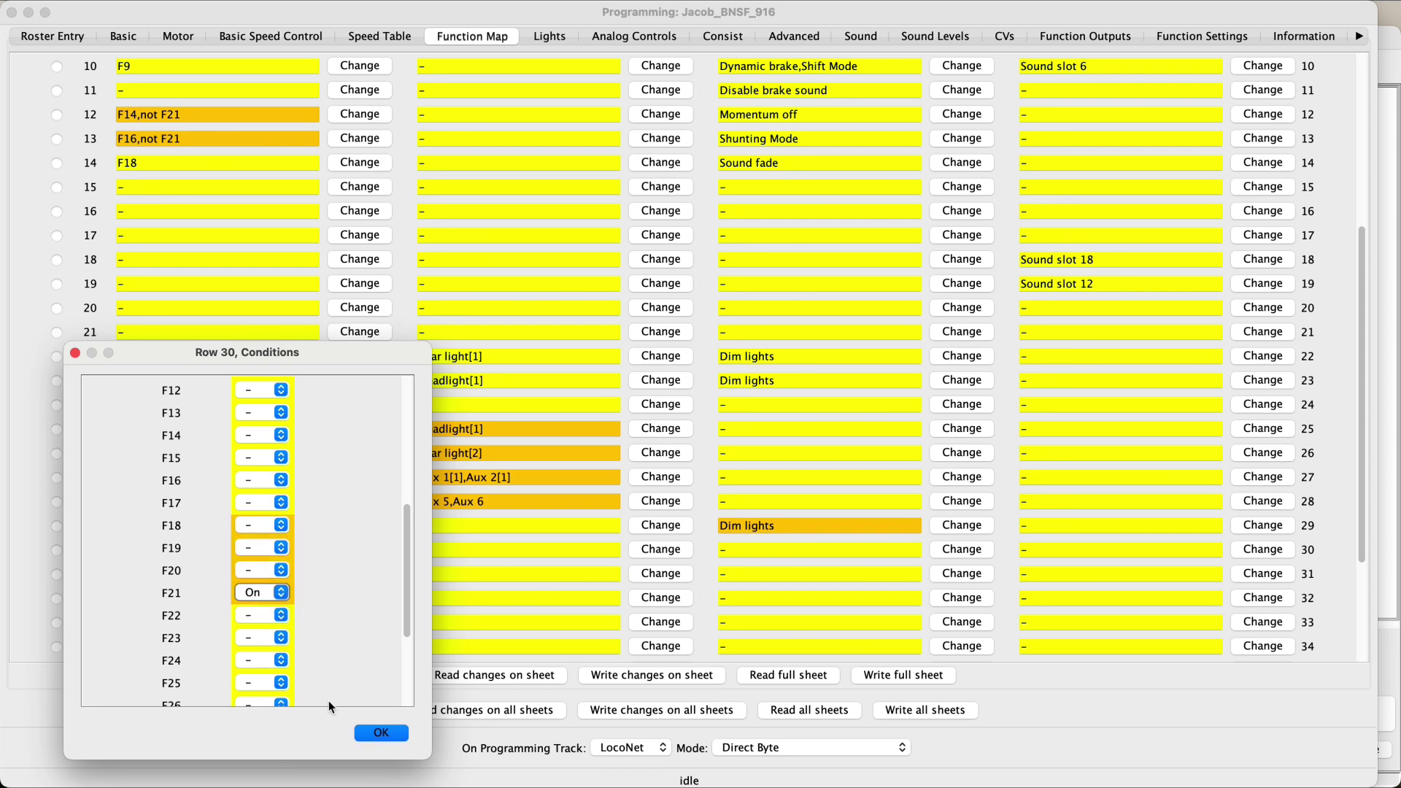
left_click(368, 731)
Assign Sound slot 1 as the sound of row 30.
left_click(1262, 549)
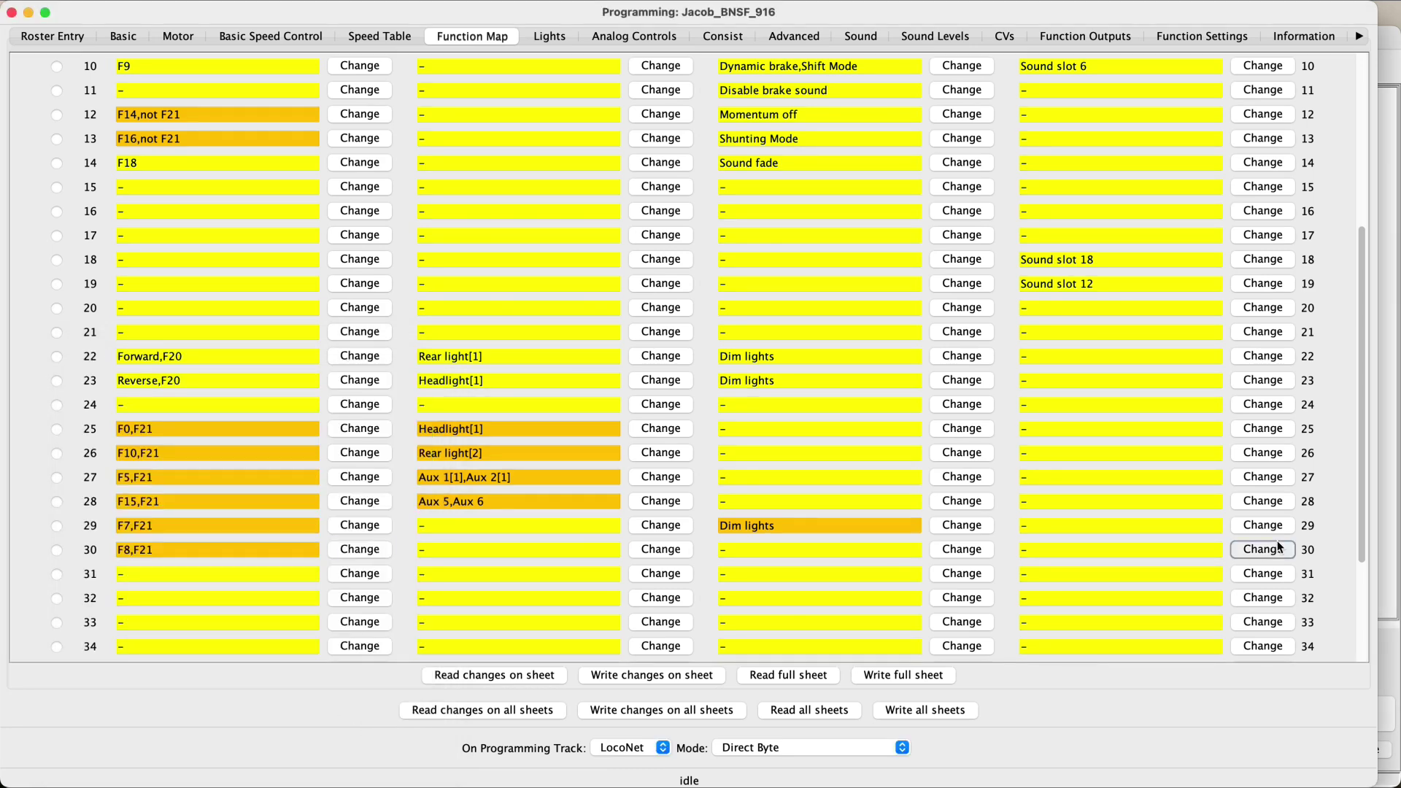
left_click(1109, 386)
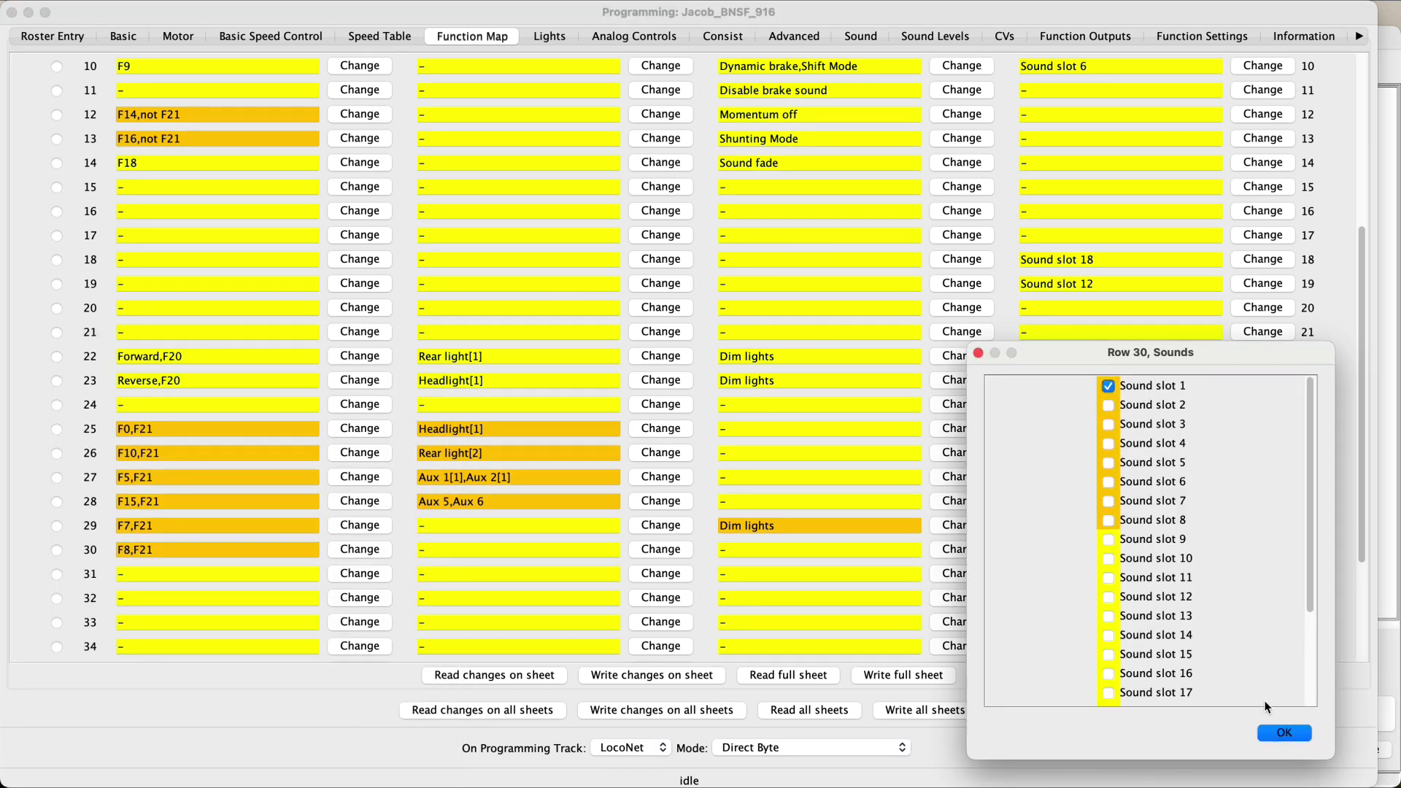
left_click(1273, 731)
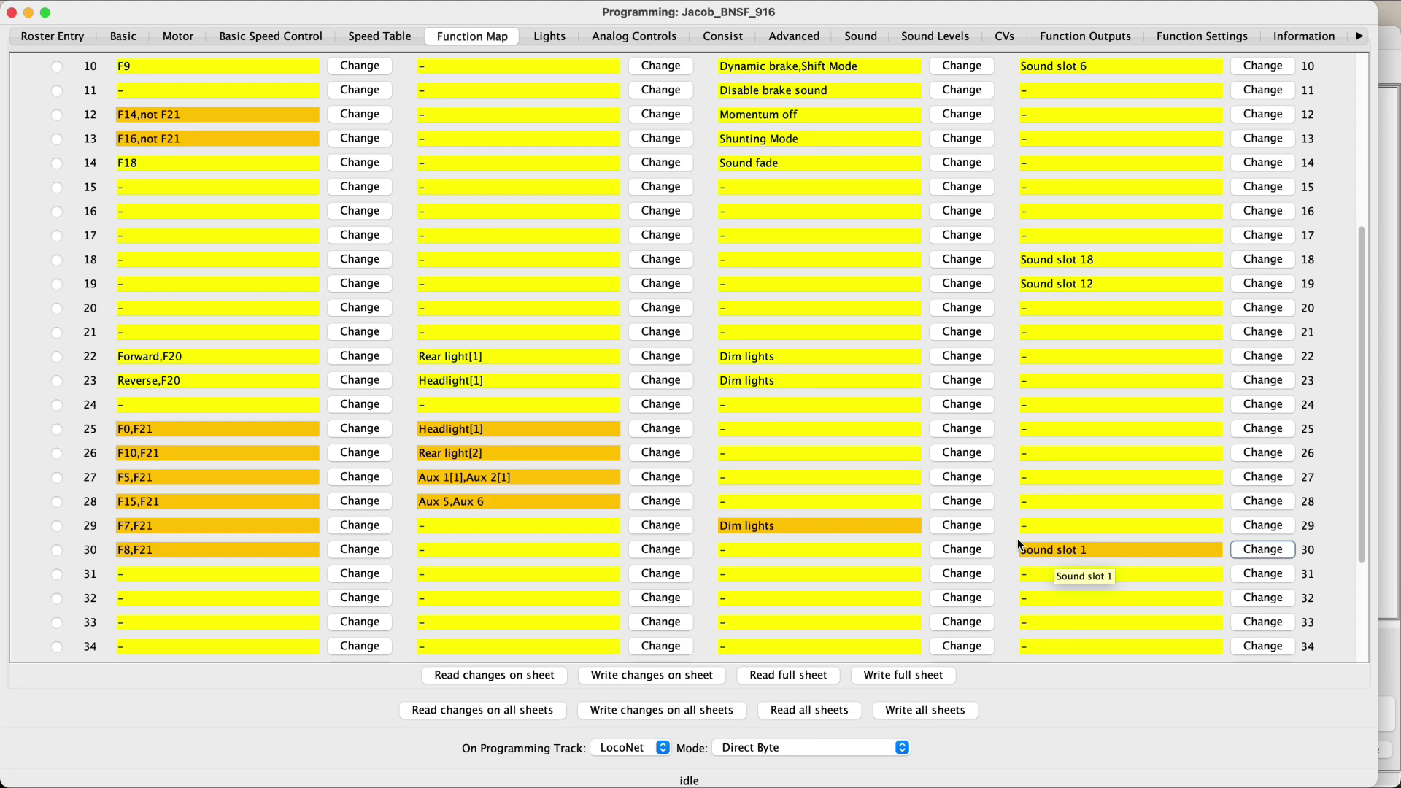
Review the whole function map, comparing the rows that exclude F21 with the added F21 rows 25 to 30.
scroll(813, 388, "up", 5)
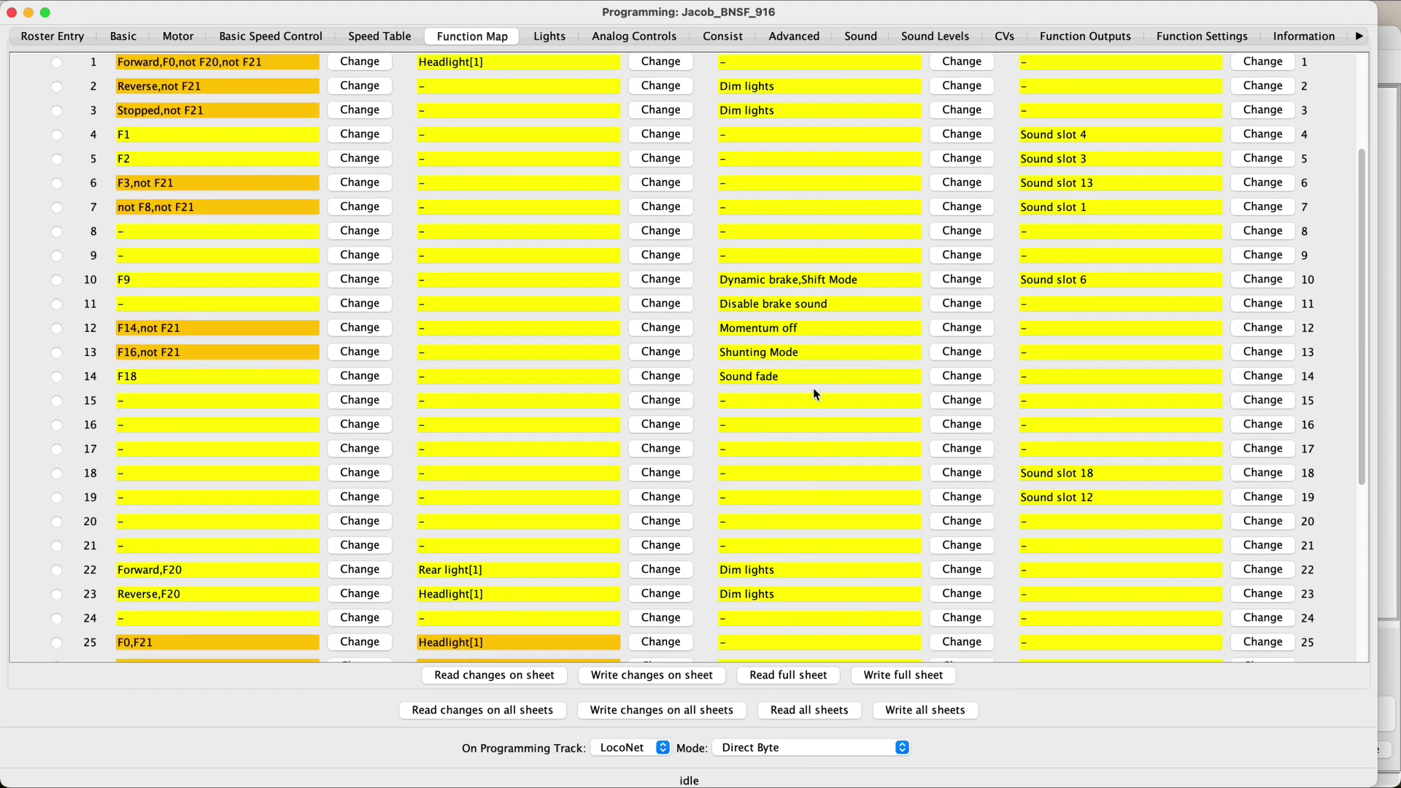
scroll(813, 387, "up", 2)
scroll(813, 387, "down", 5)
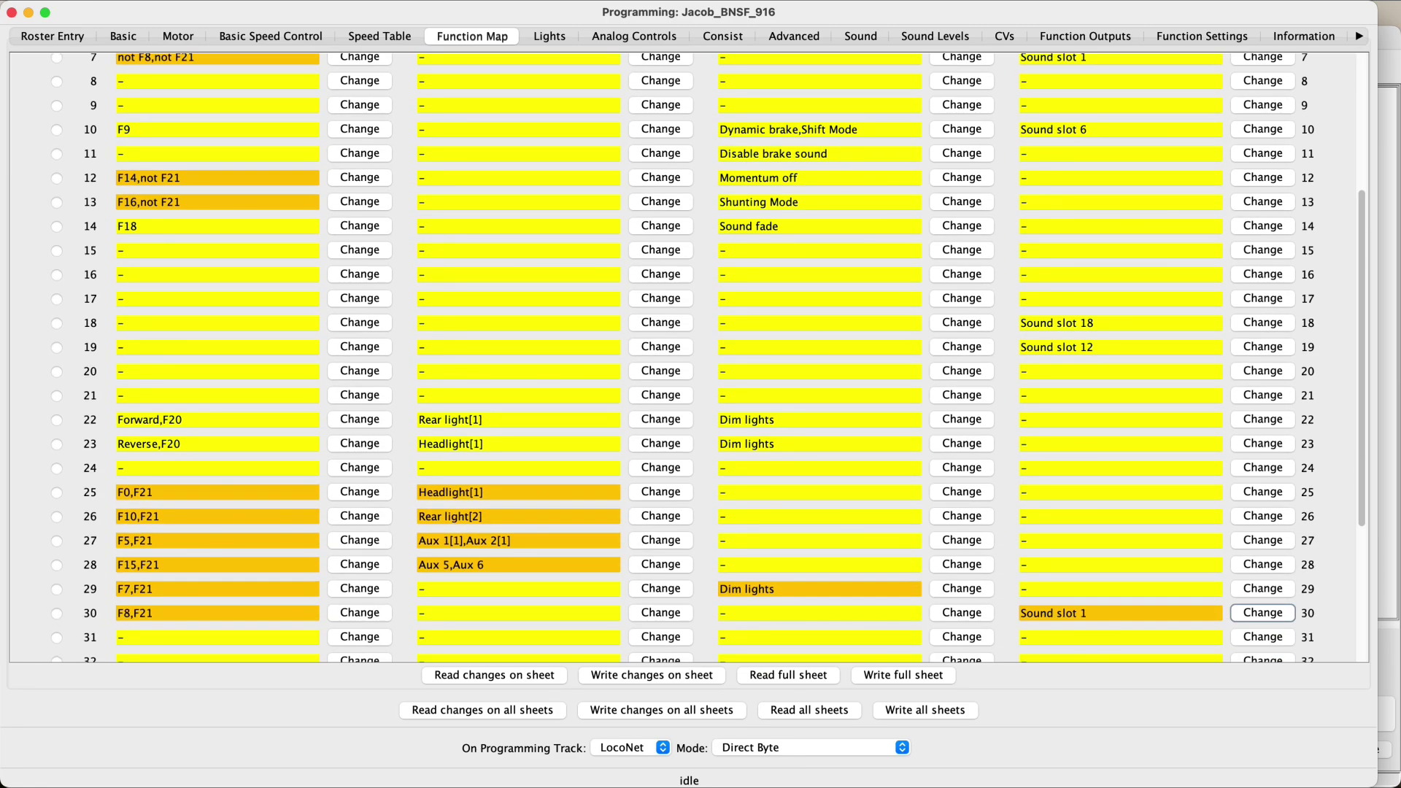
scroll(55, 59, "down", 3)
scroll(170, 176, "up", 4)
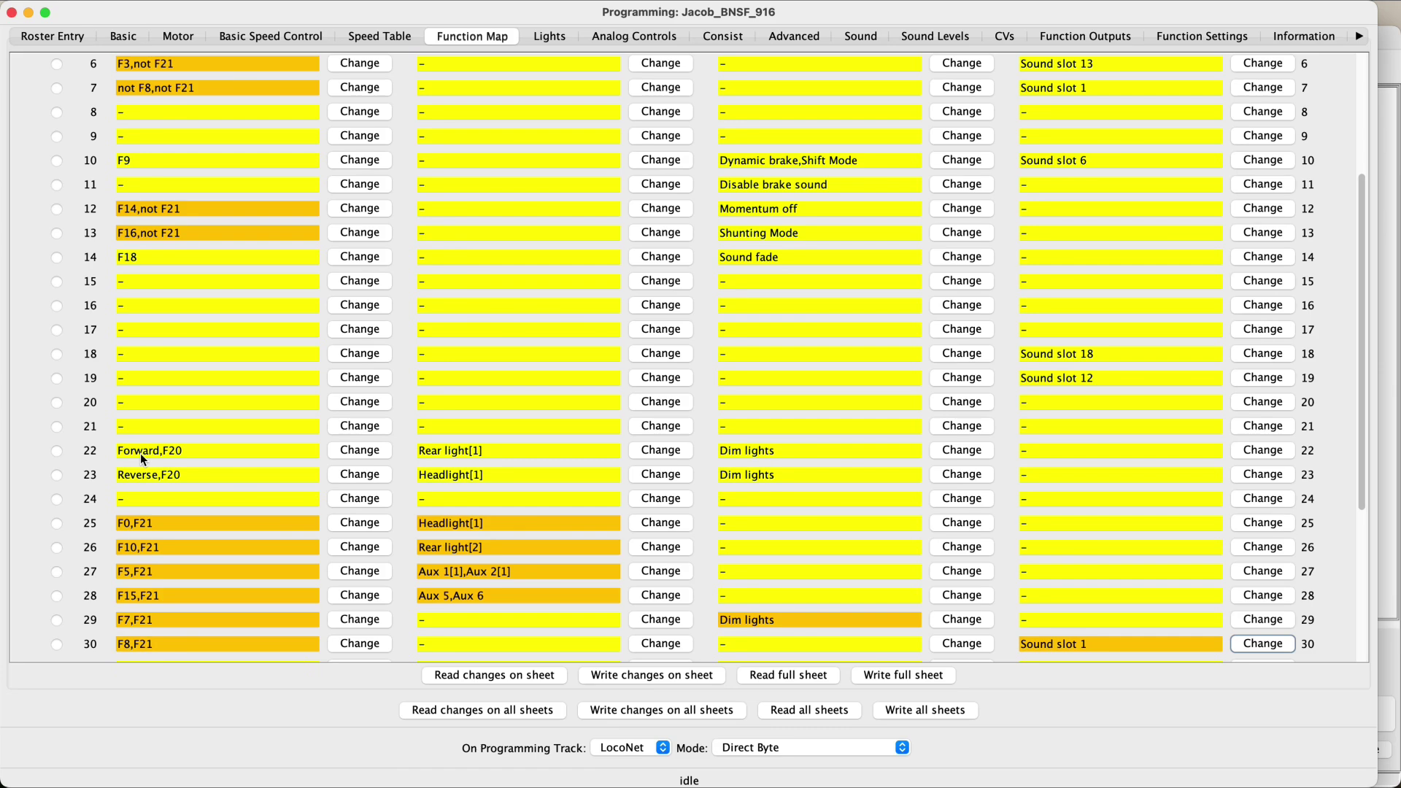
scroll(140, 453, "up", 5)
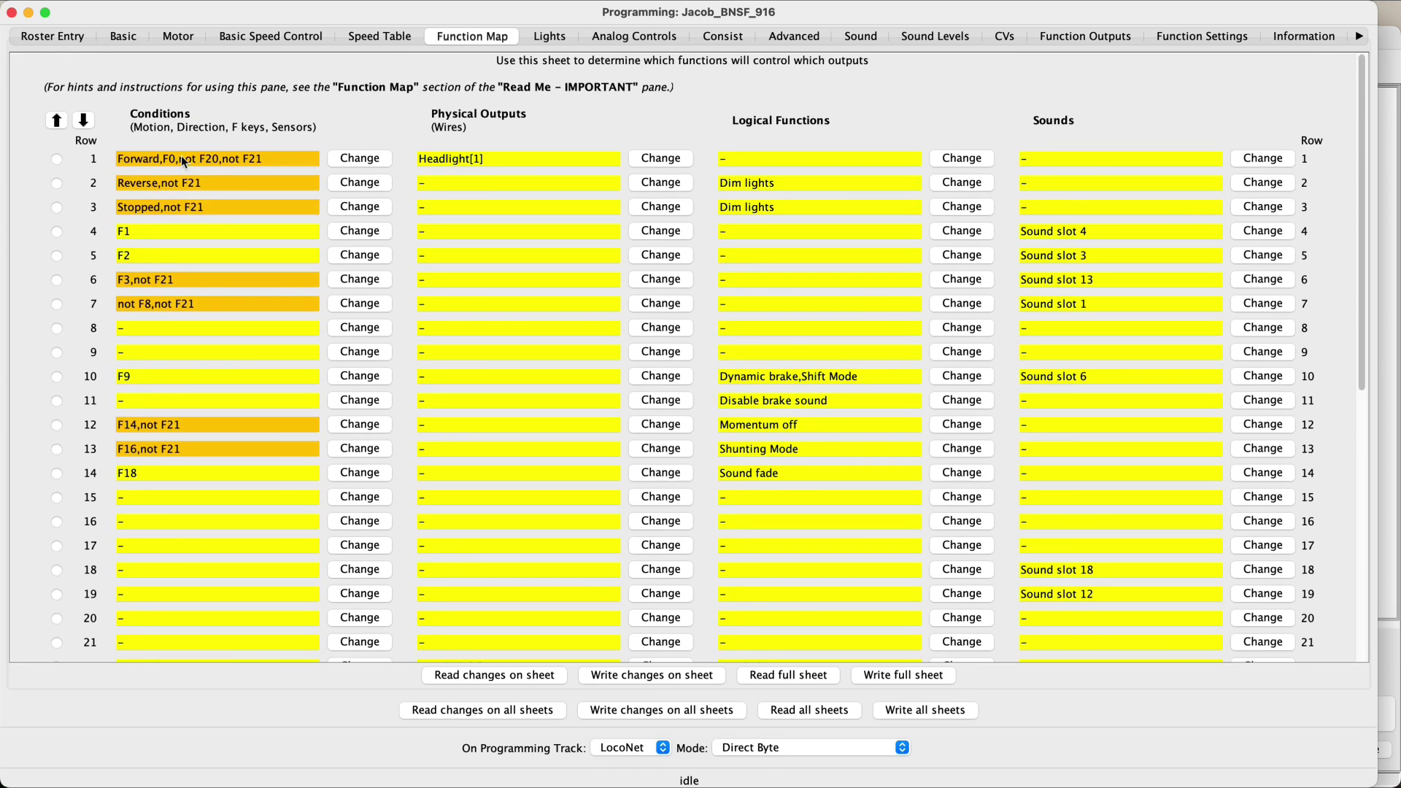
scroll(313, 226, "down", 5)
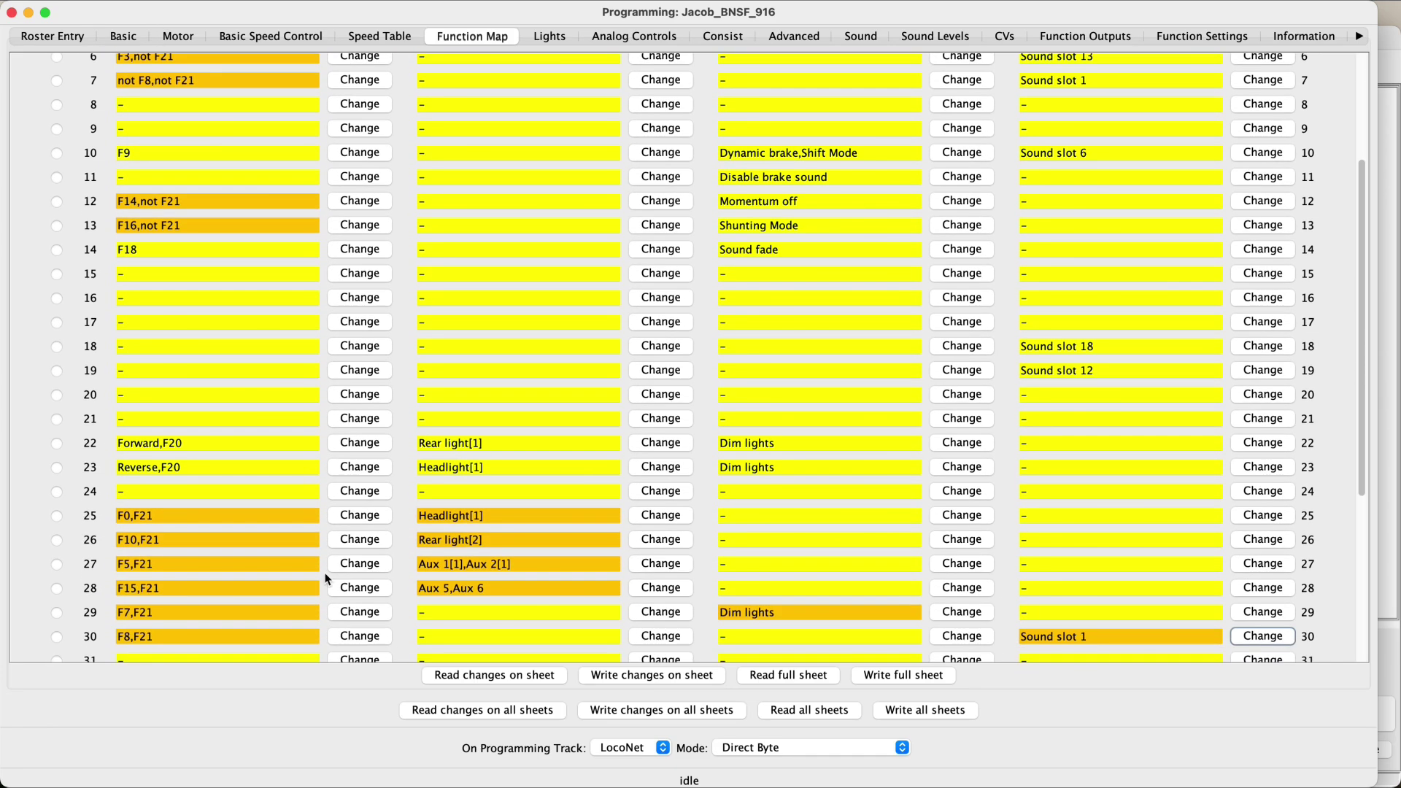
scroll(321, 369, "down", 6)
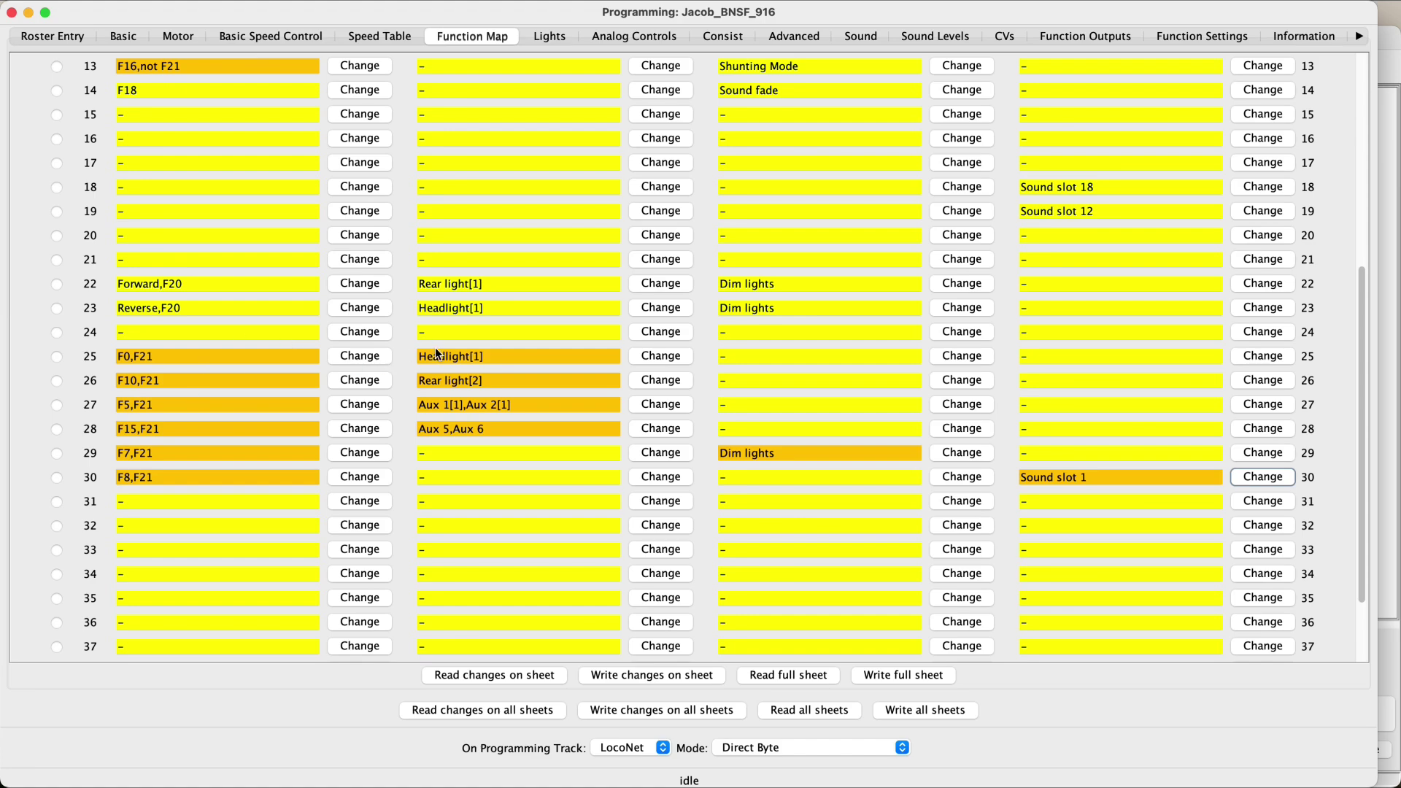
scroll(435, 348, "up", 12)
scroll(435, 347, "up", 2)
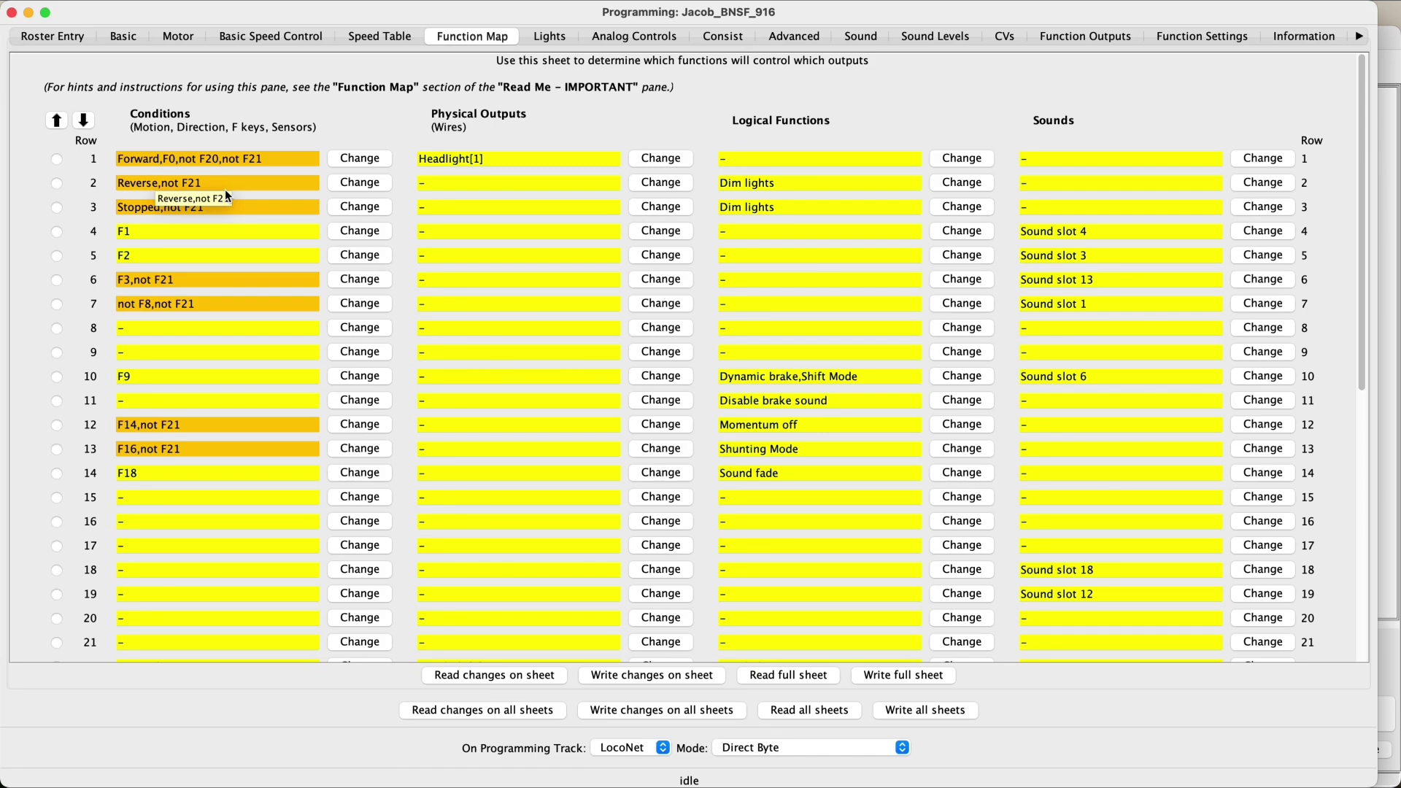
scroll(226, 194, "down", 5)
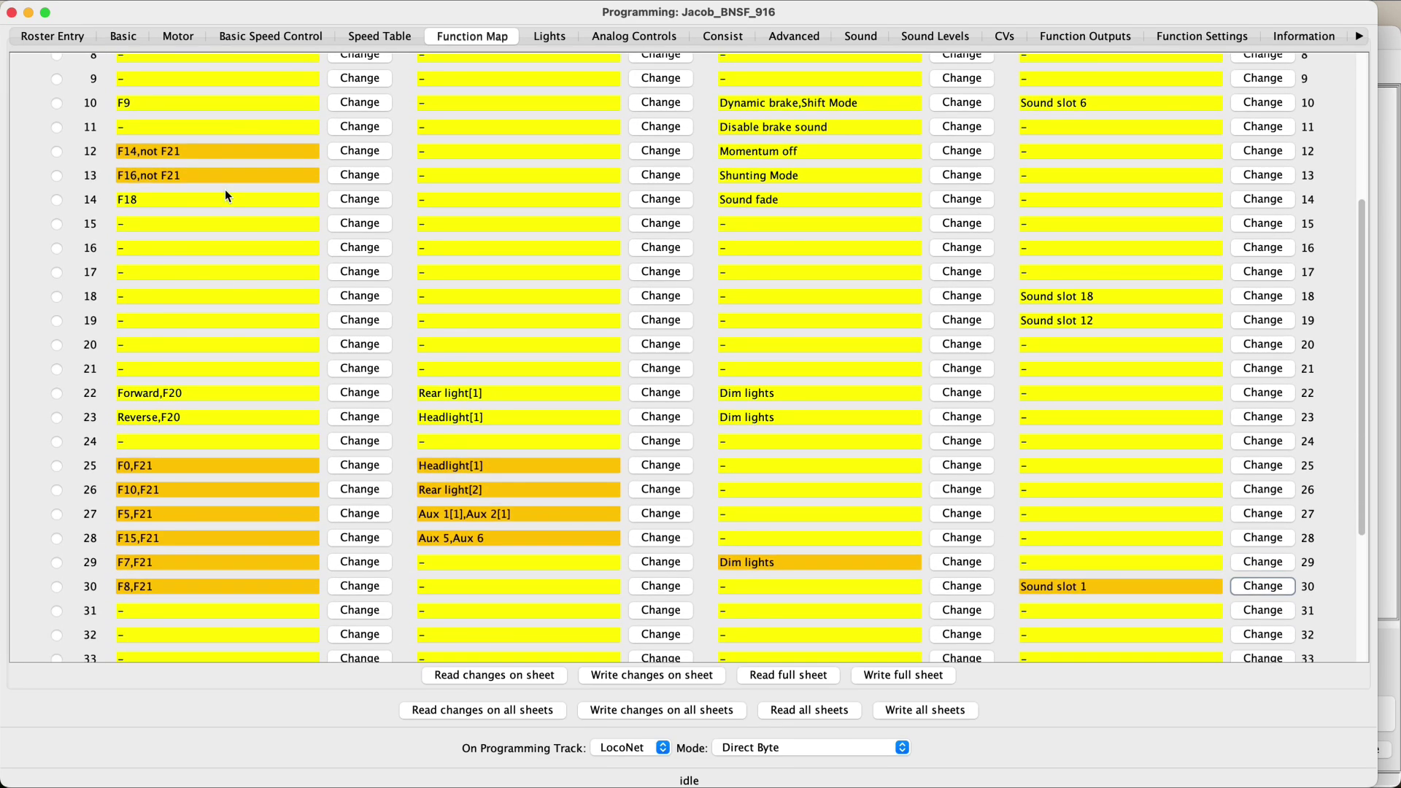
scroll(226, 195, "down", 5)
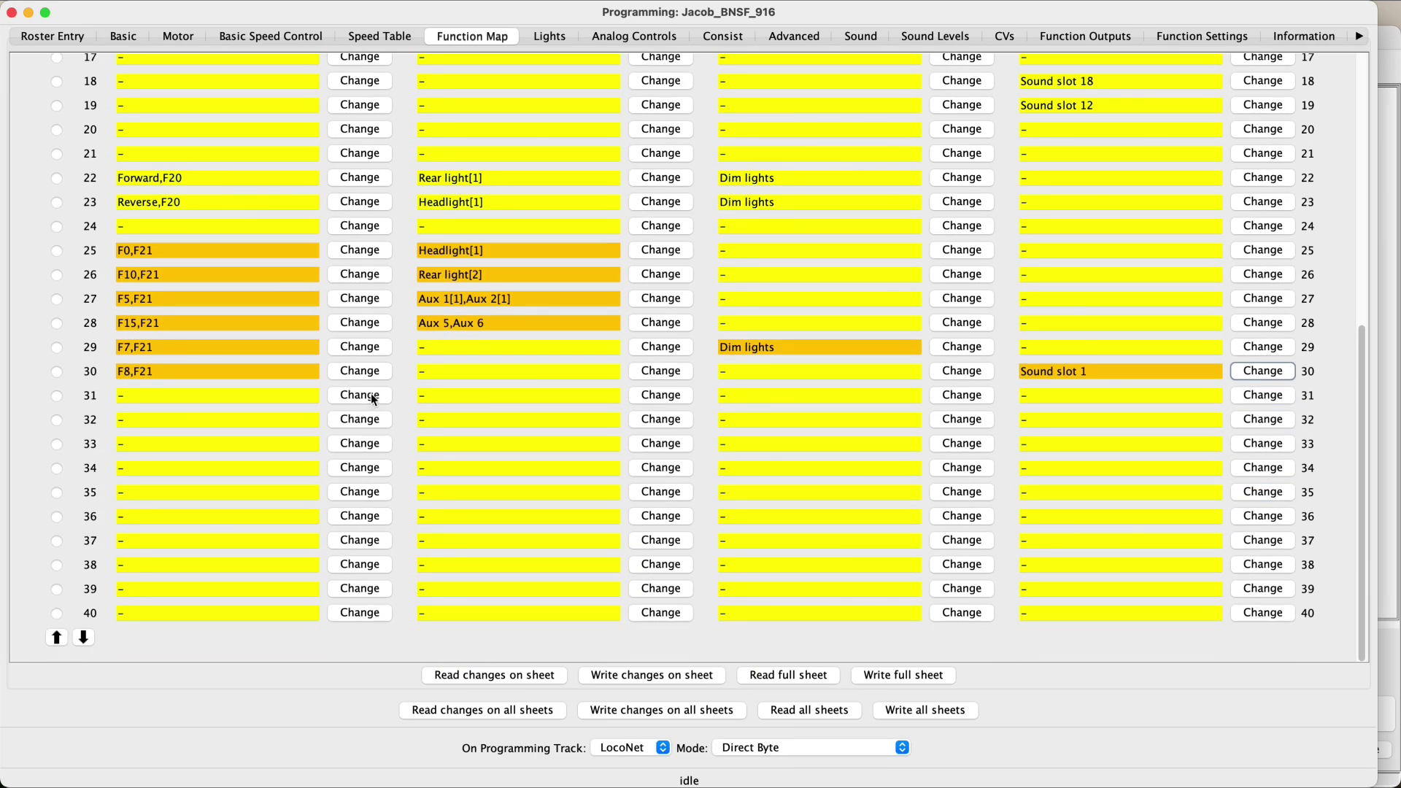
scroll(373, 400, "up", 5)
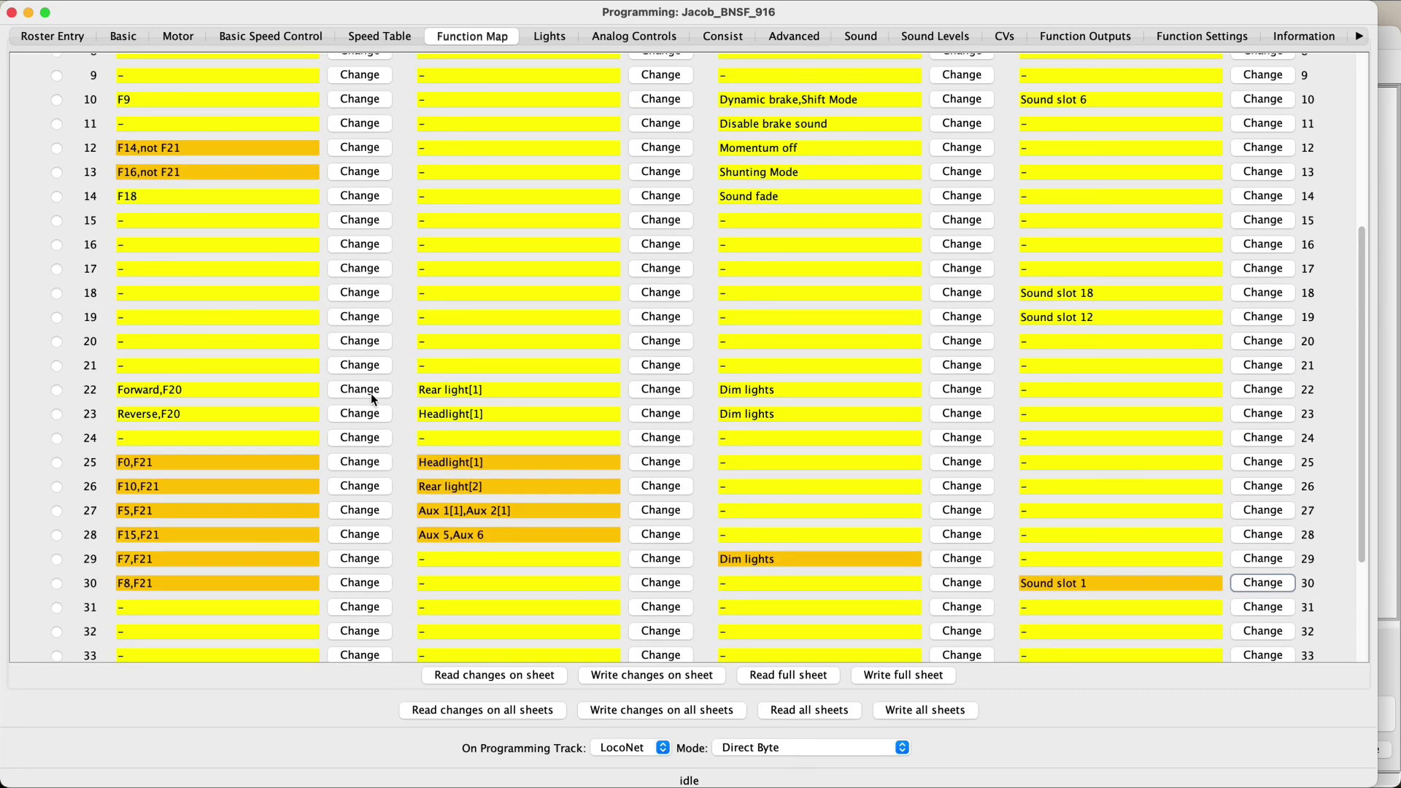
scroll(373, 399, "down", 3)
scroll(372, 399, "down", 3)
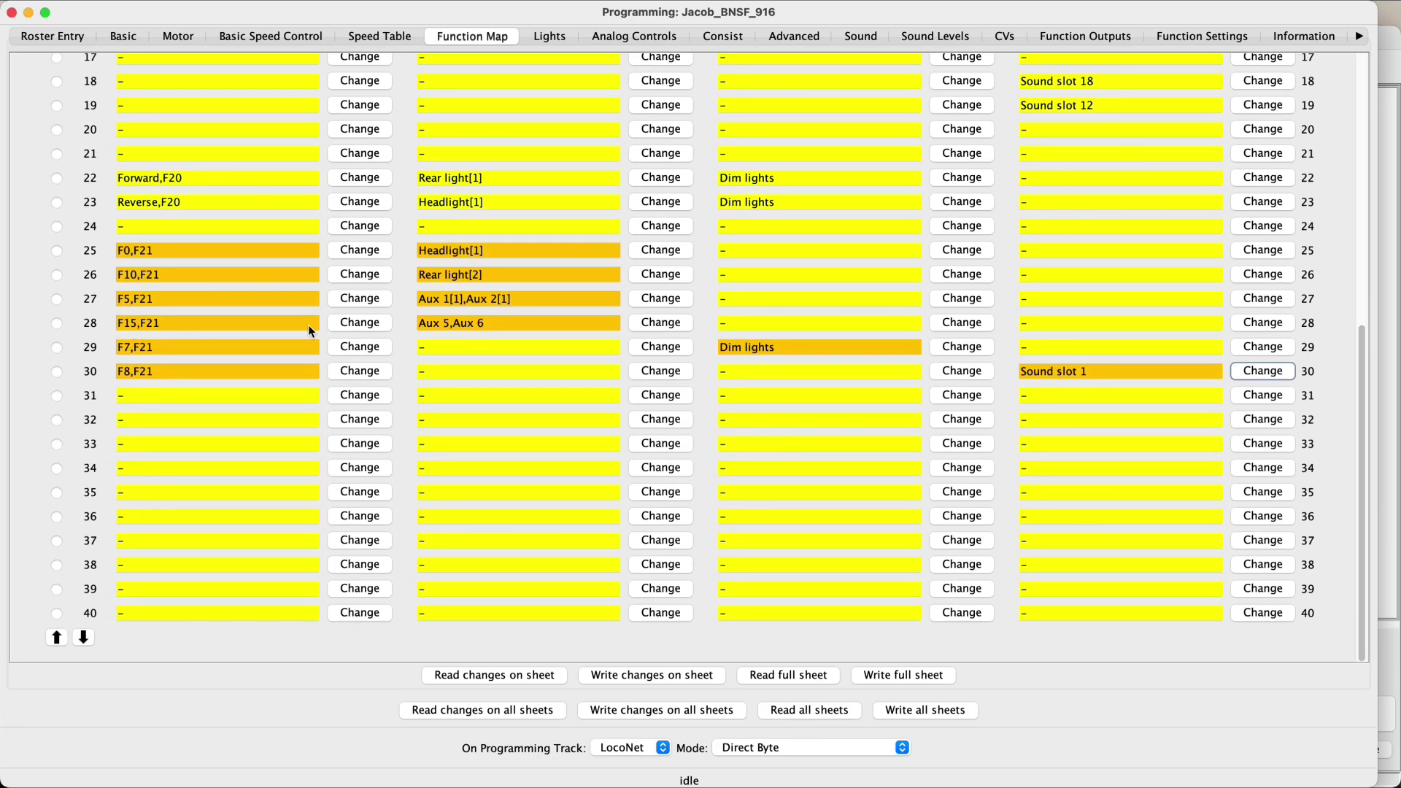
Set F7 and F20 to Off in the conditions of row 28, the Aux 5 and Aux 6 row.
left_click(354, 322)
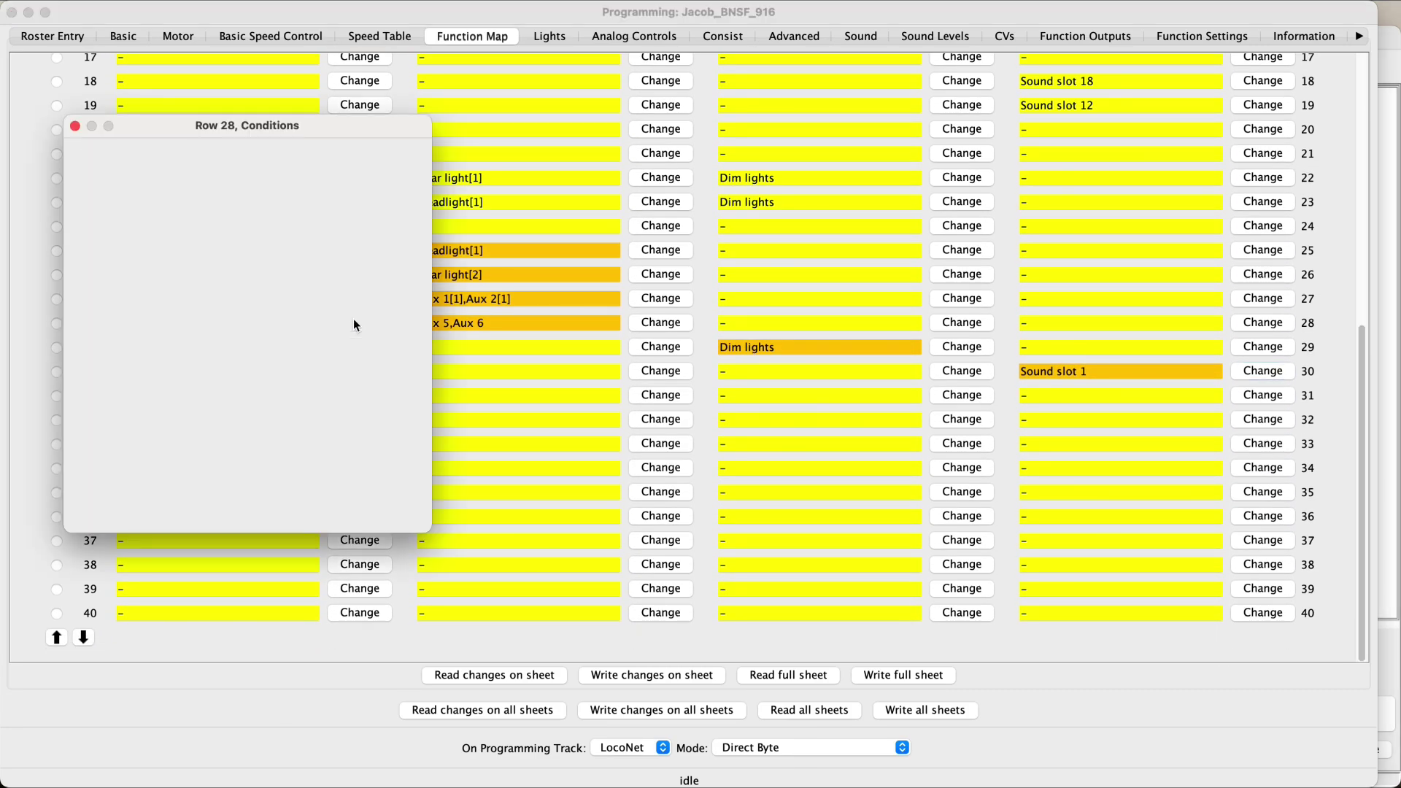
scroll(260, 240, "up", 5)
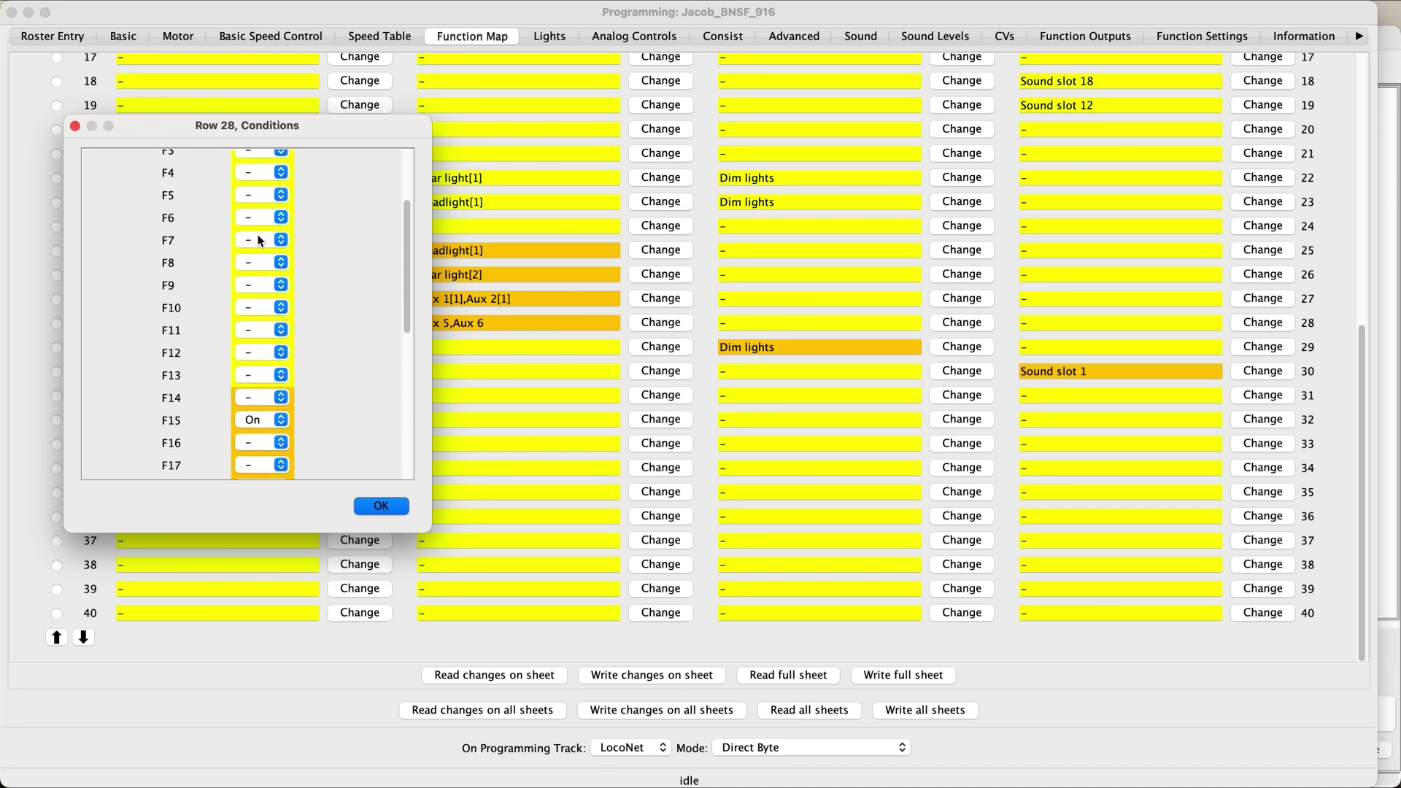
left_click(256, 245)
left_click(254, 278)
left_click(378, 506)
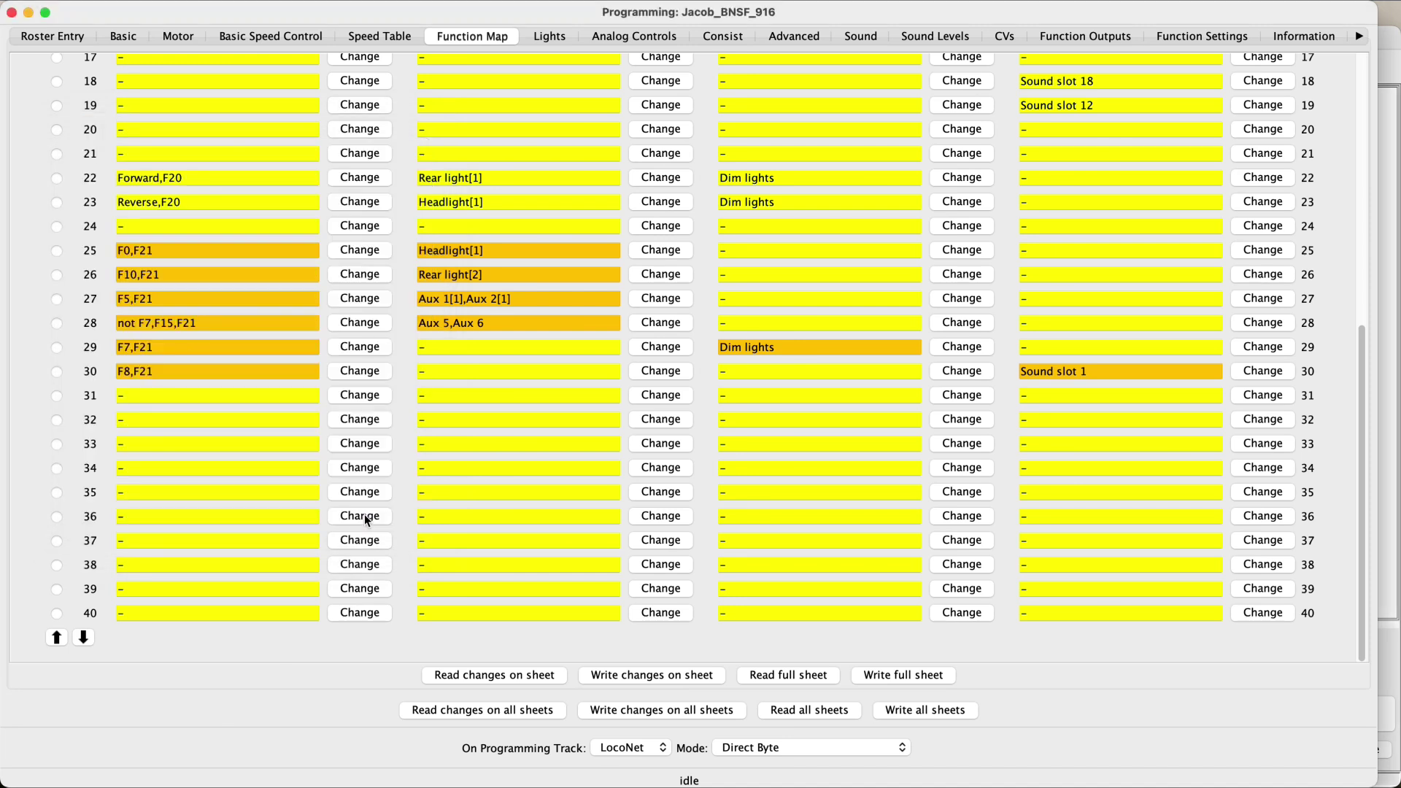
left_click(343, 321)
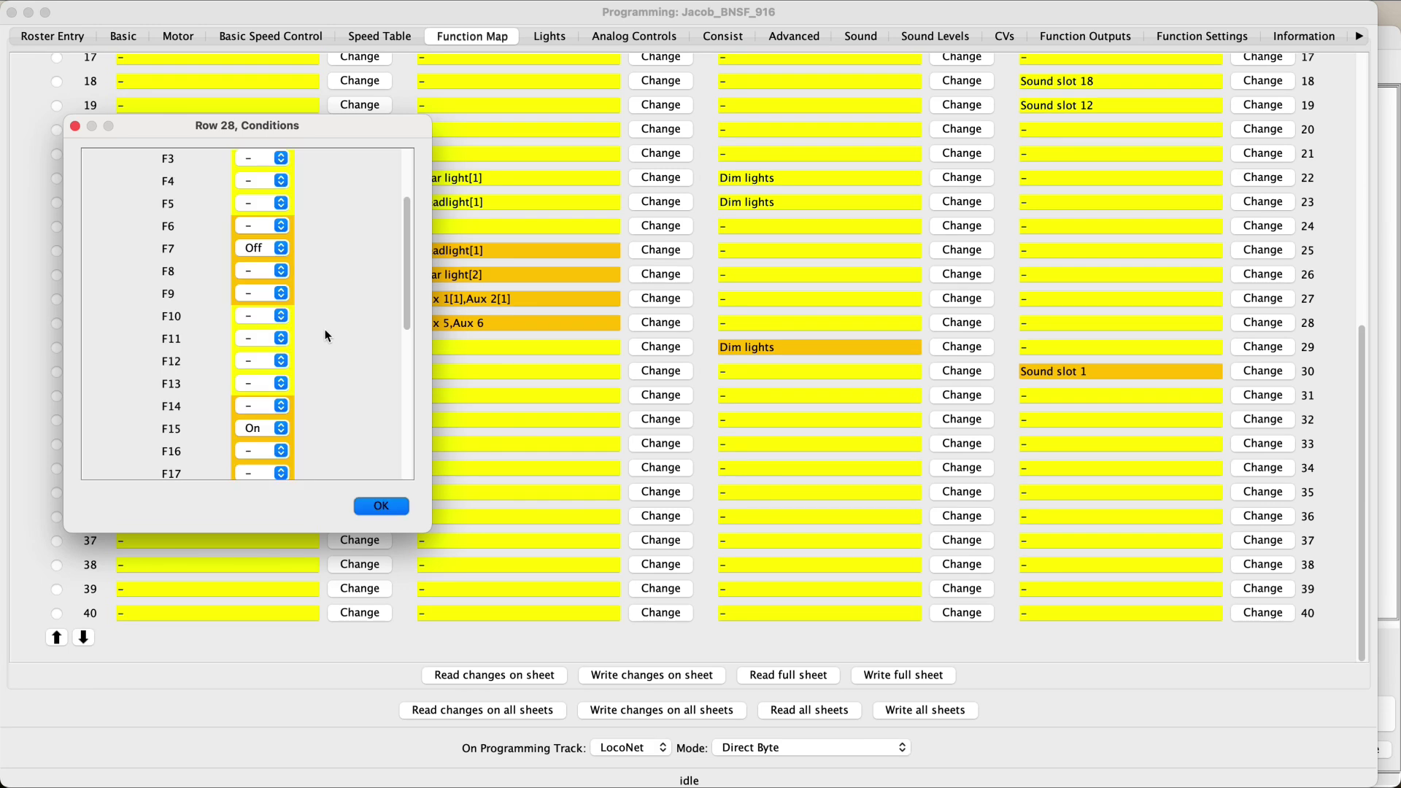
scroll(325, 332, "down", 3)
left_click(249, 438)
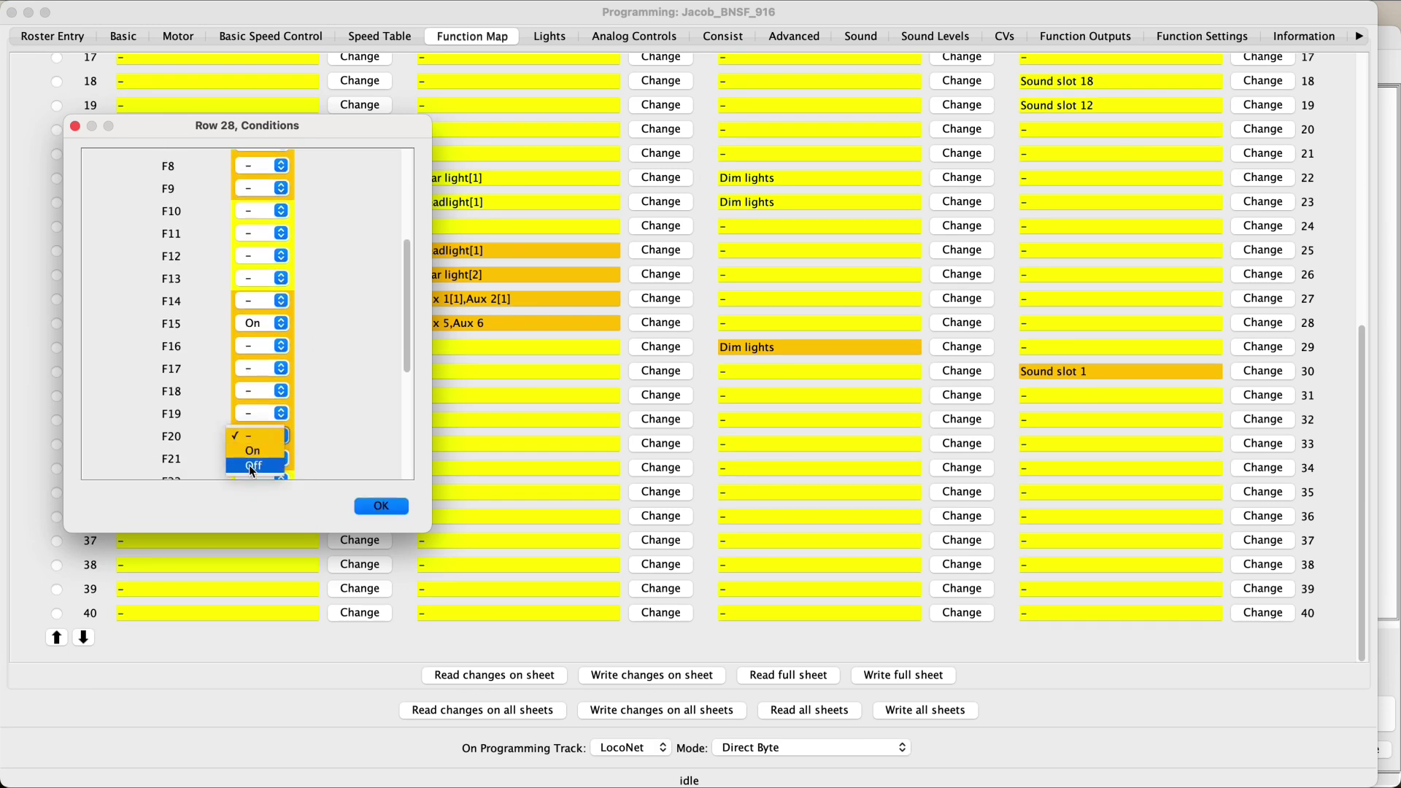
left_click(254, 471)
left_click(391, 505)
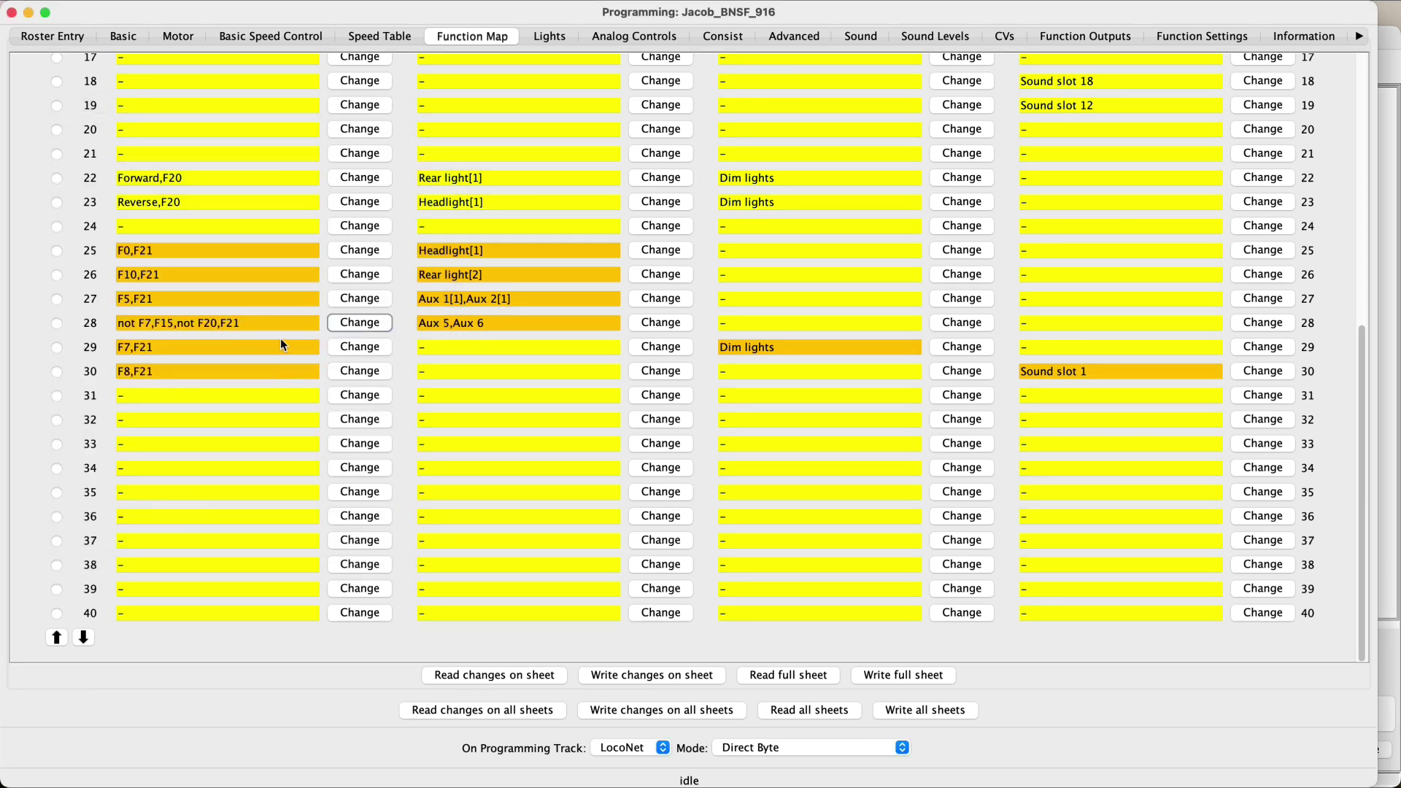
Set F20 and F7 to Off in the conditions of row 27, the Aux 1[1] and Aux 2[1] row.
left_click(343, 298)
scroll(264, 268, "down", 3)
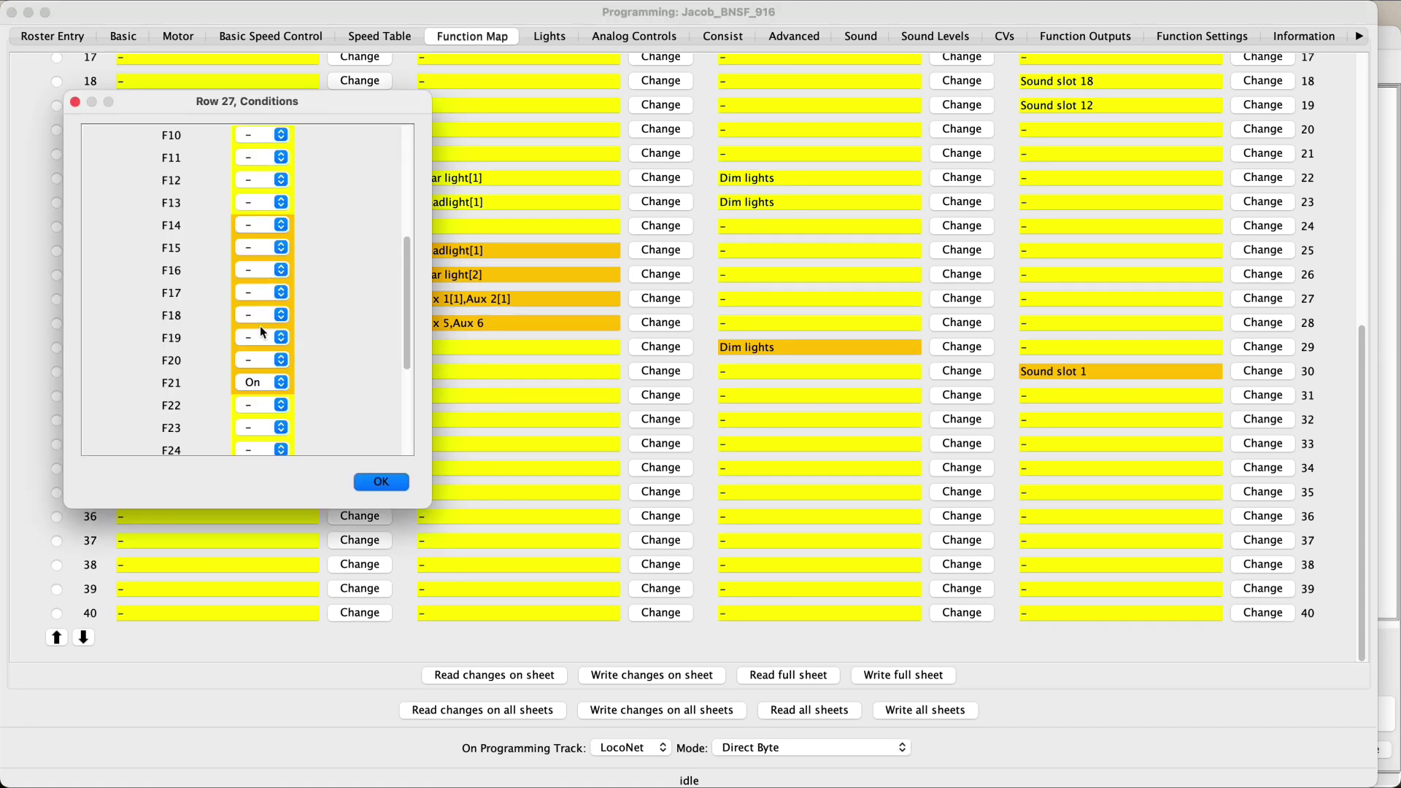
left_click(261, 360)
scroll(242, 168, "up", 5)
left_click(251, 219)
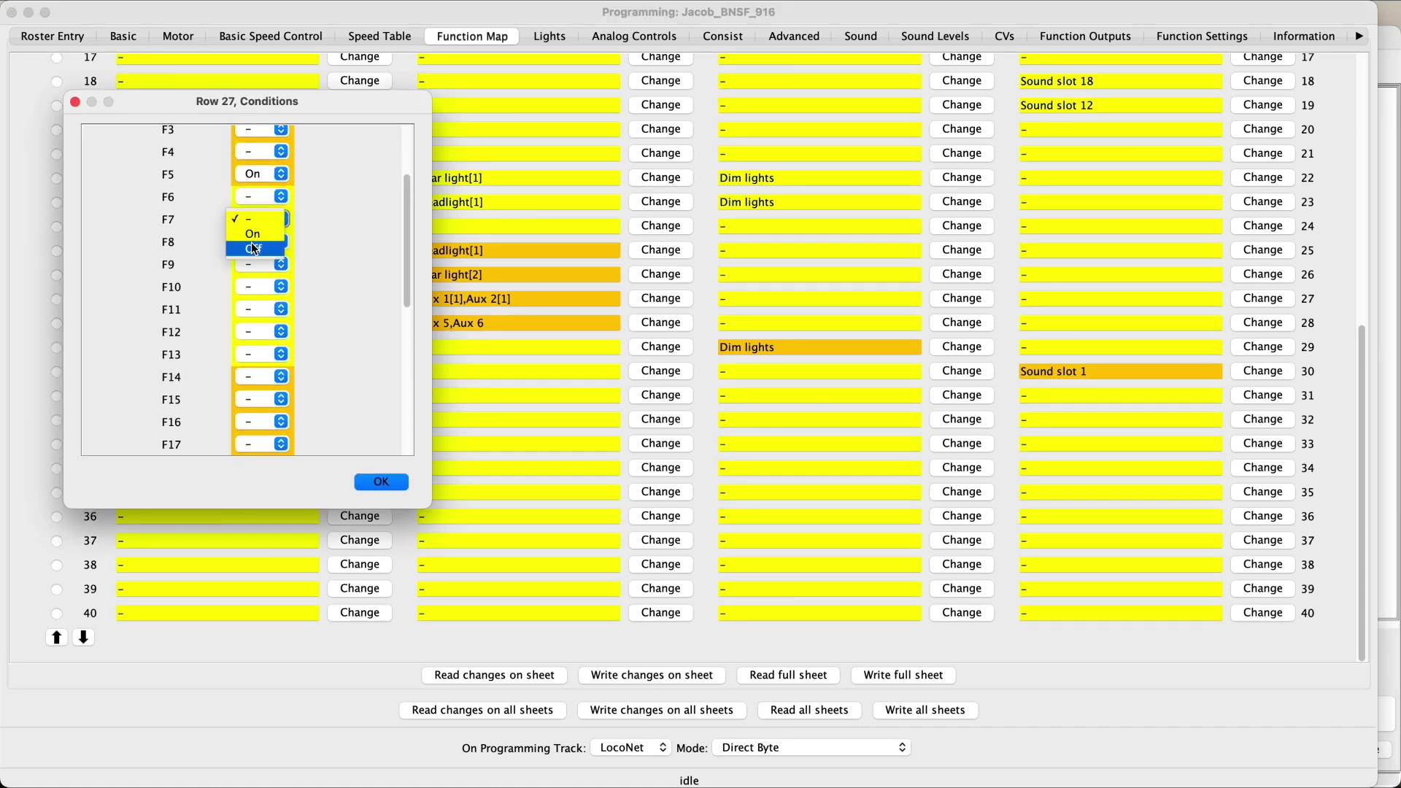
left_click(251, 248)
left_click(359, 484)
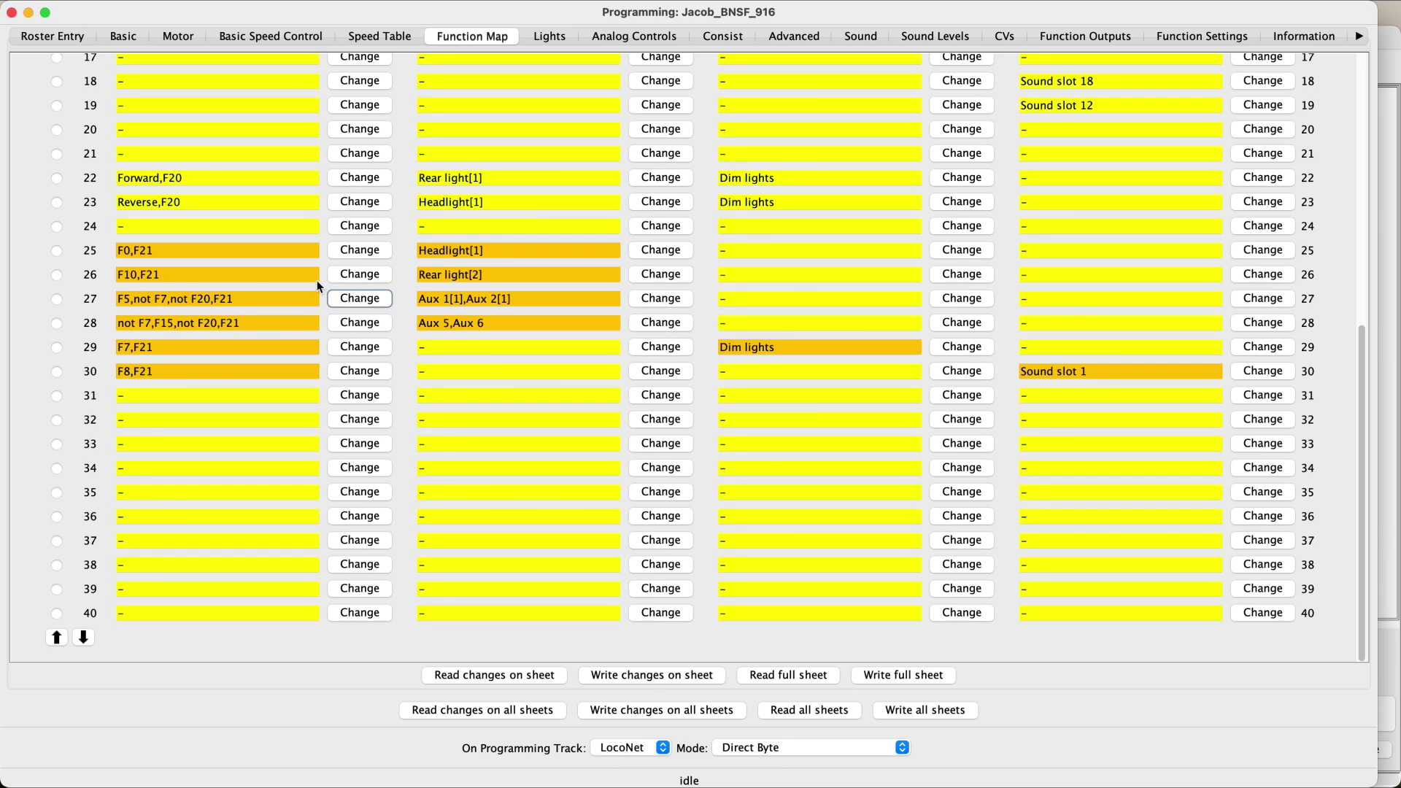
Add F24 set to Off to the conditions of row 27.
left_click(346, 298)
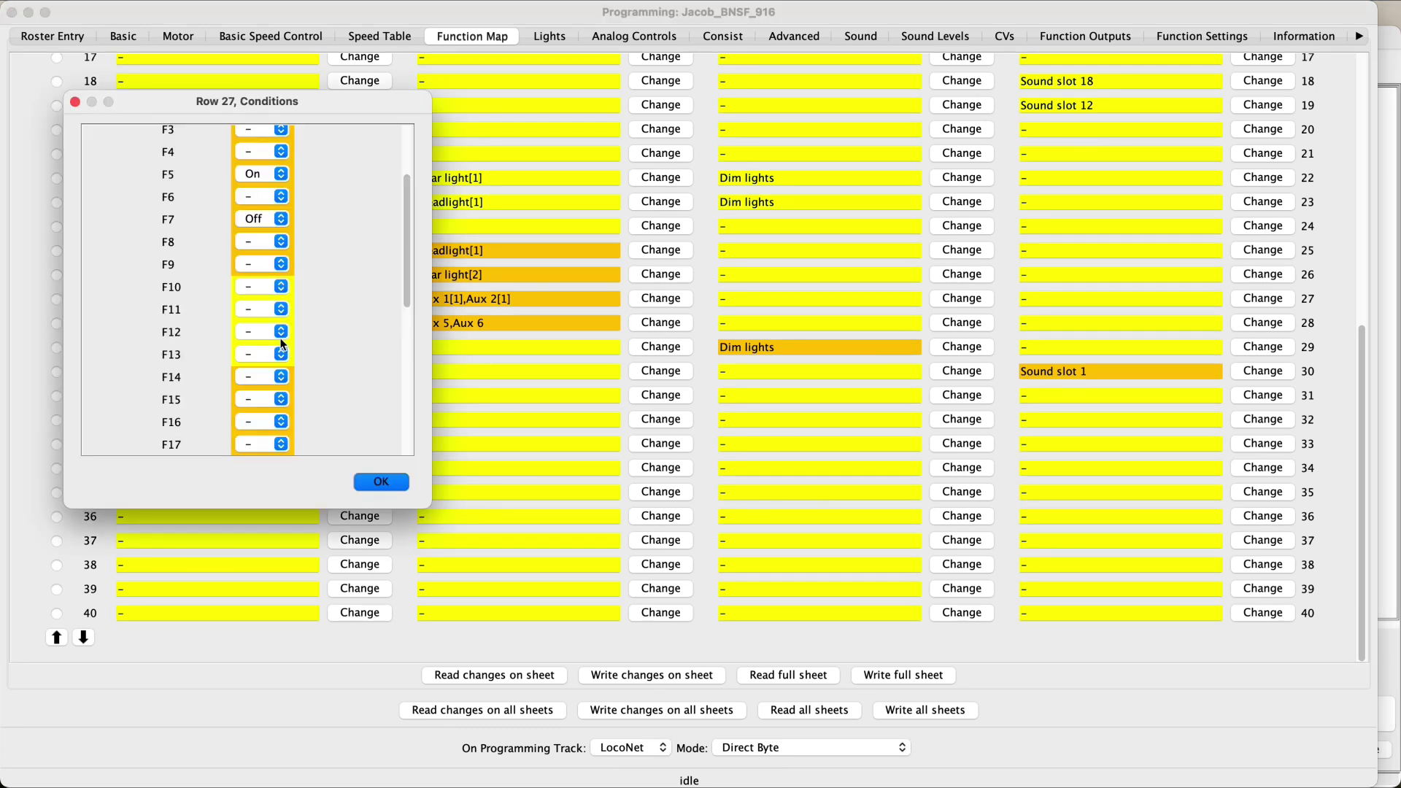
scroll(282, 342, "down", 4)
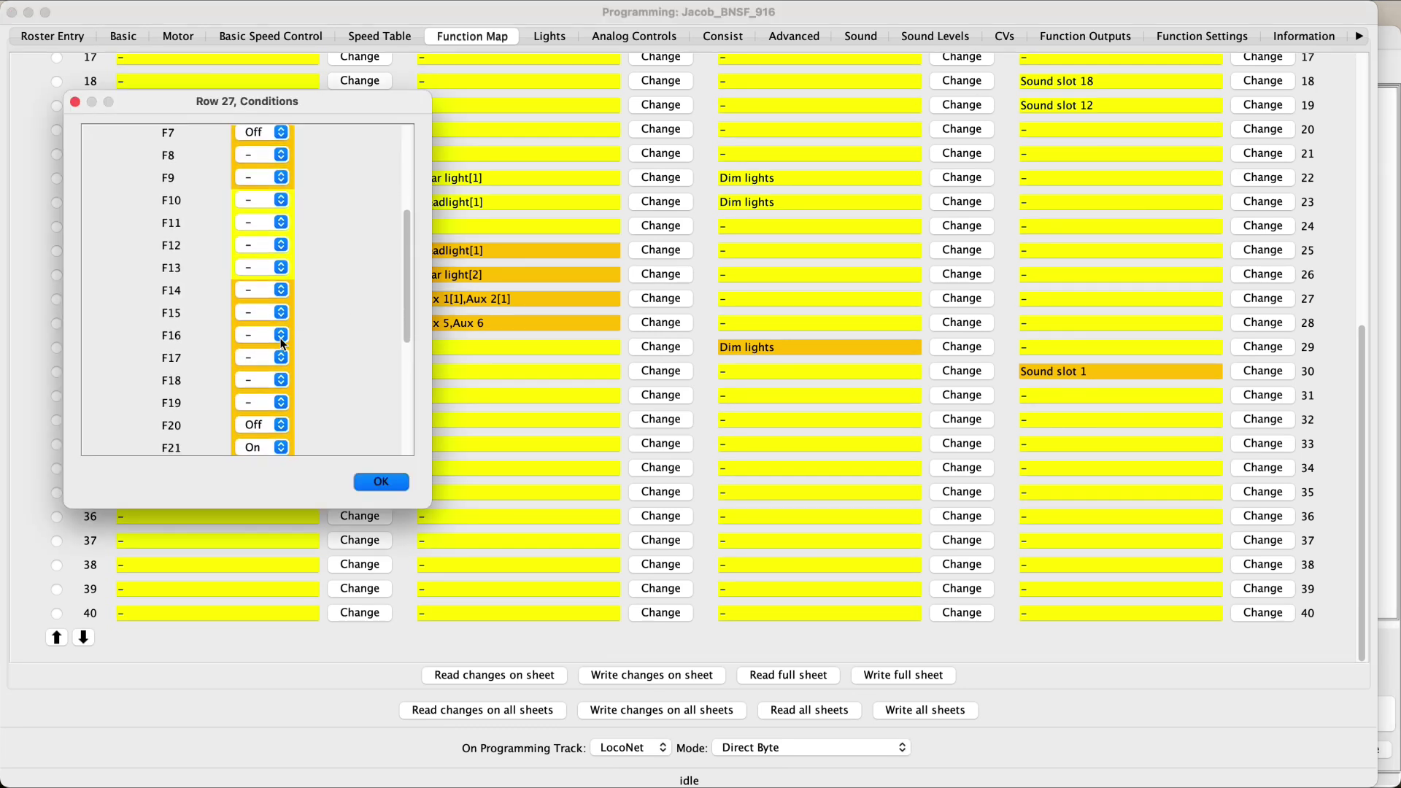
scroll(282, 343, "down", 7)
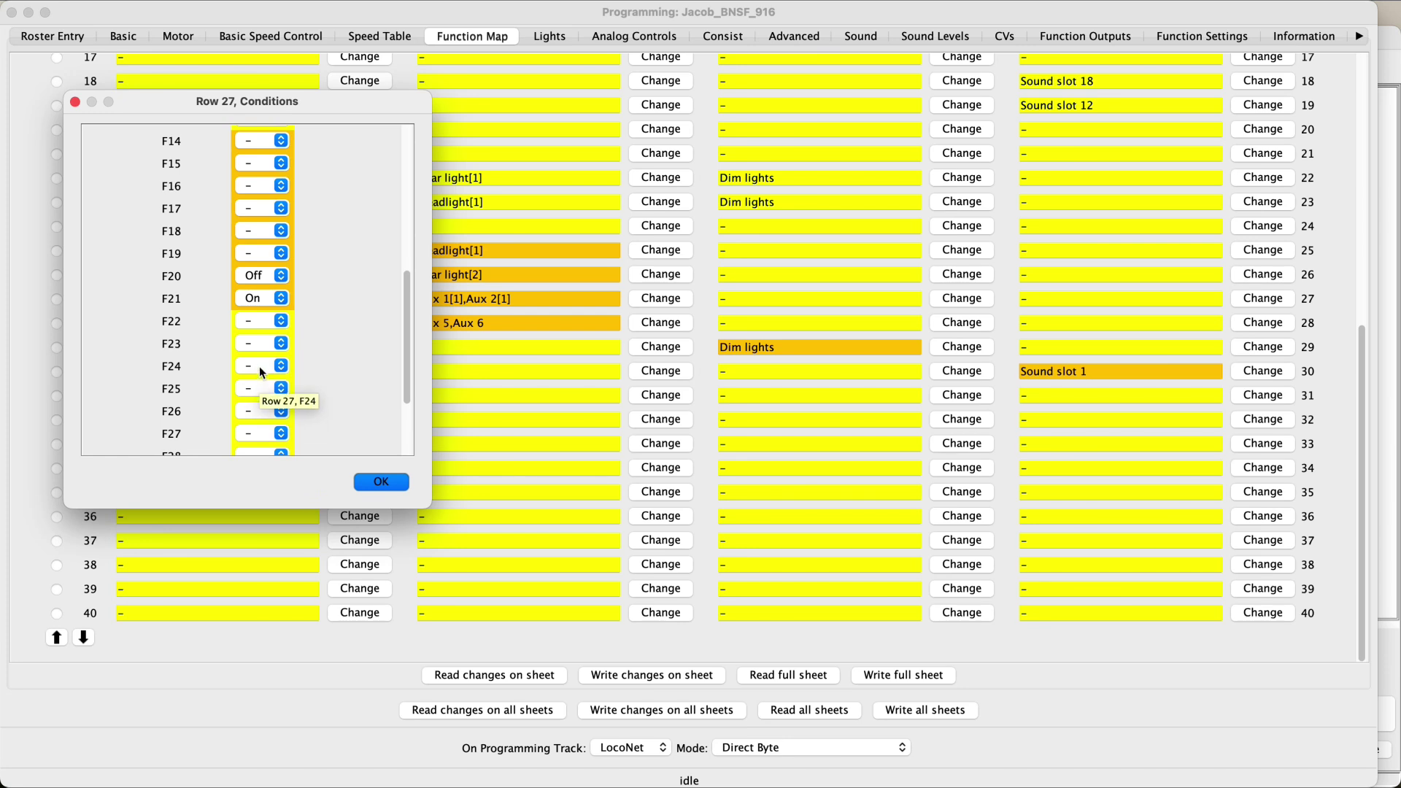
left_click(260, 366)
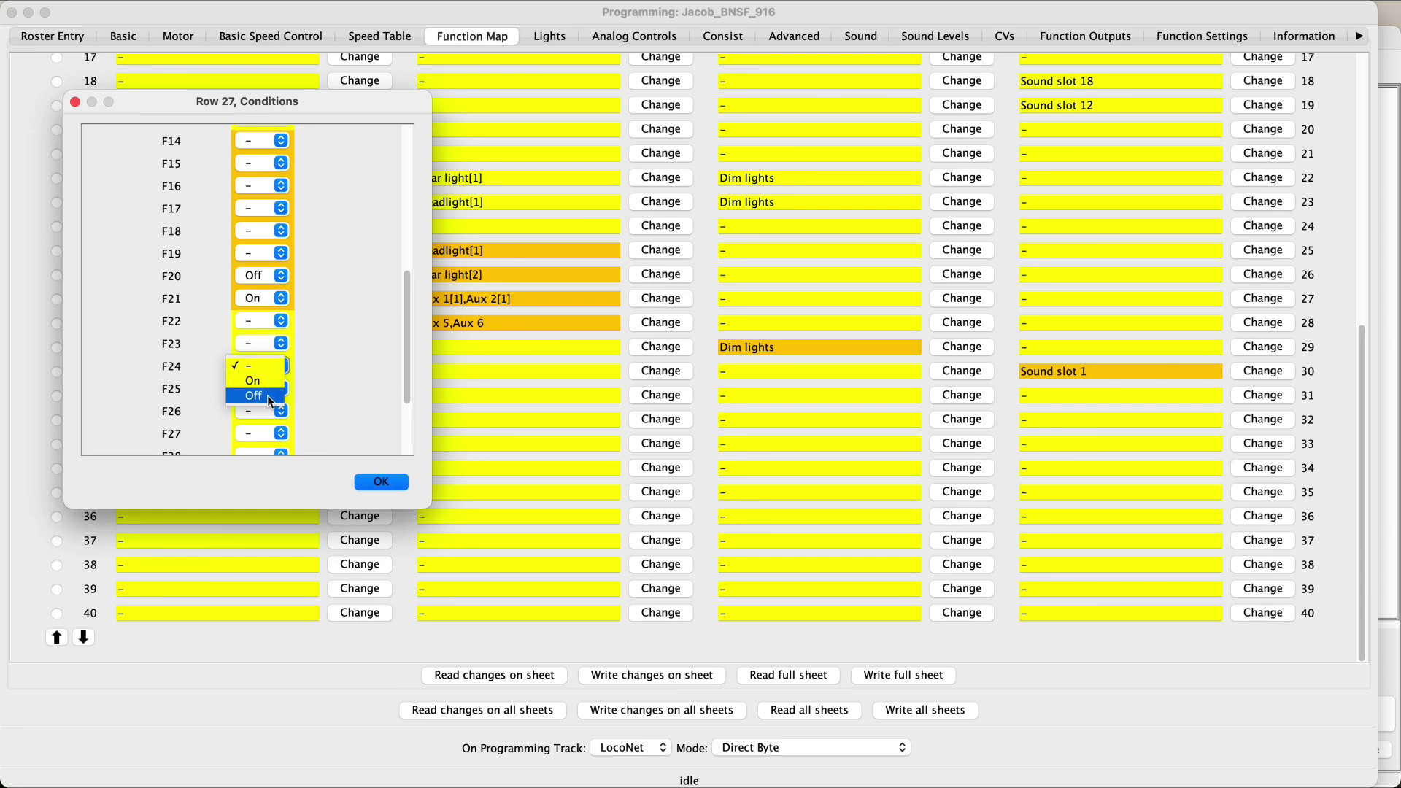
left_click(268, 396)
left_click(373, 481)
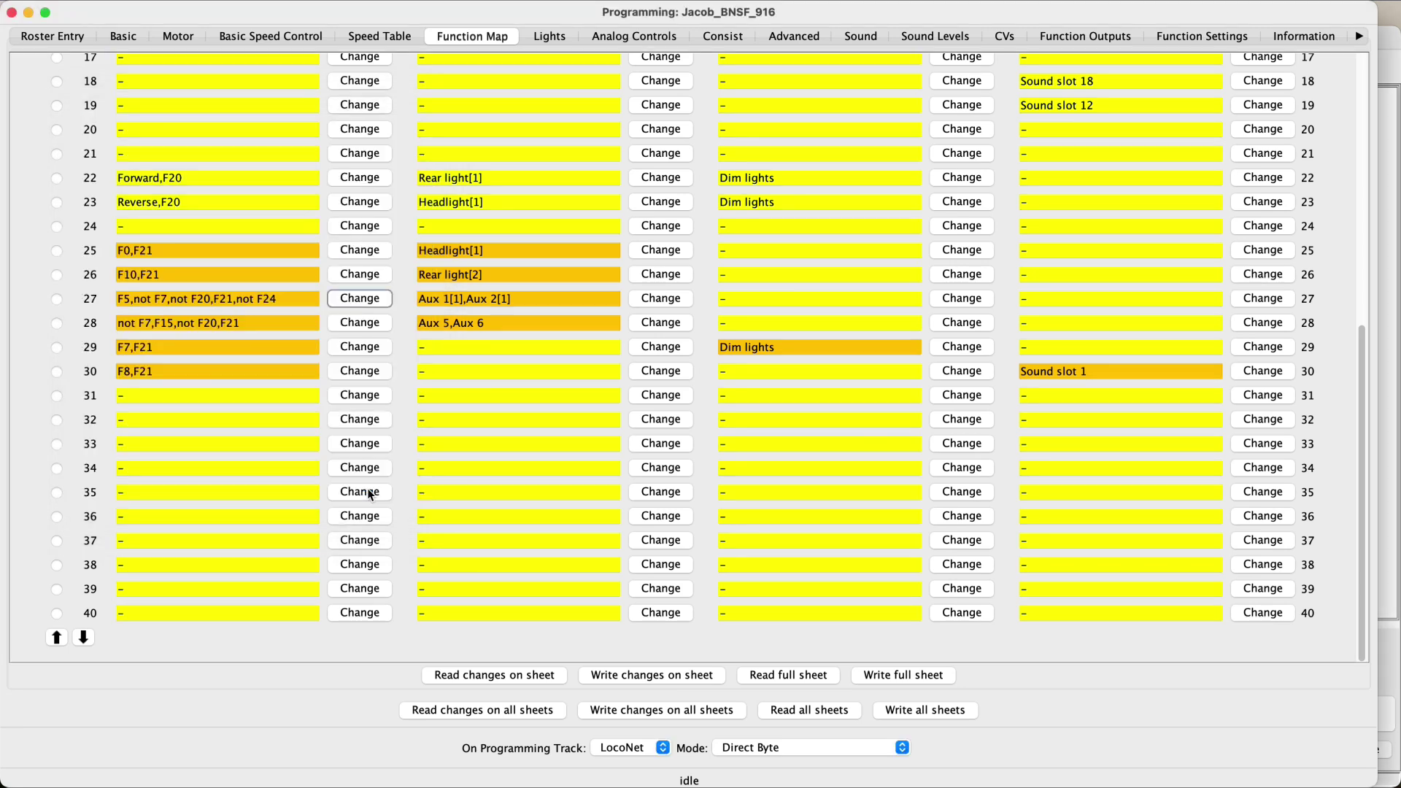
Set F23 and F24 to Off in the conditions of row 28.
left_click(349, 323)
scroll(248, 356, "down", 5)
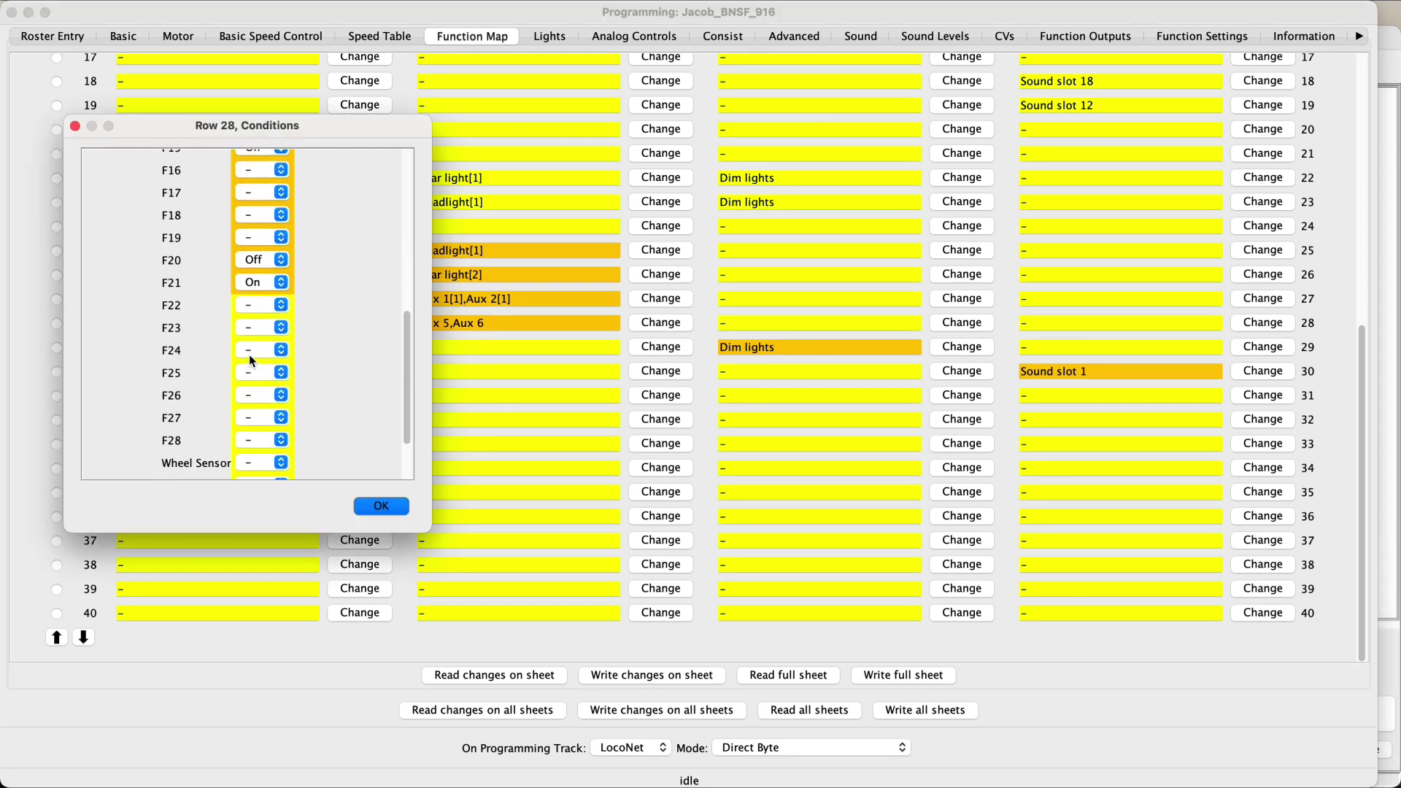
left_click(256, 329)
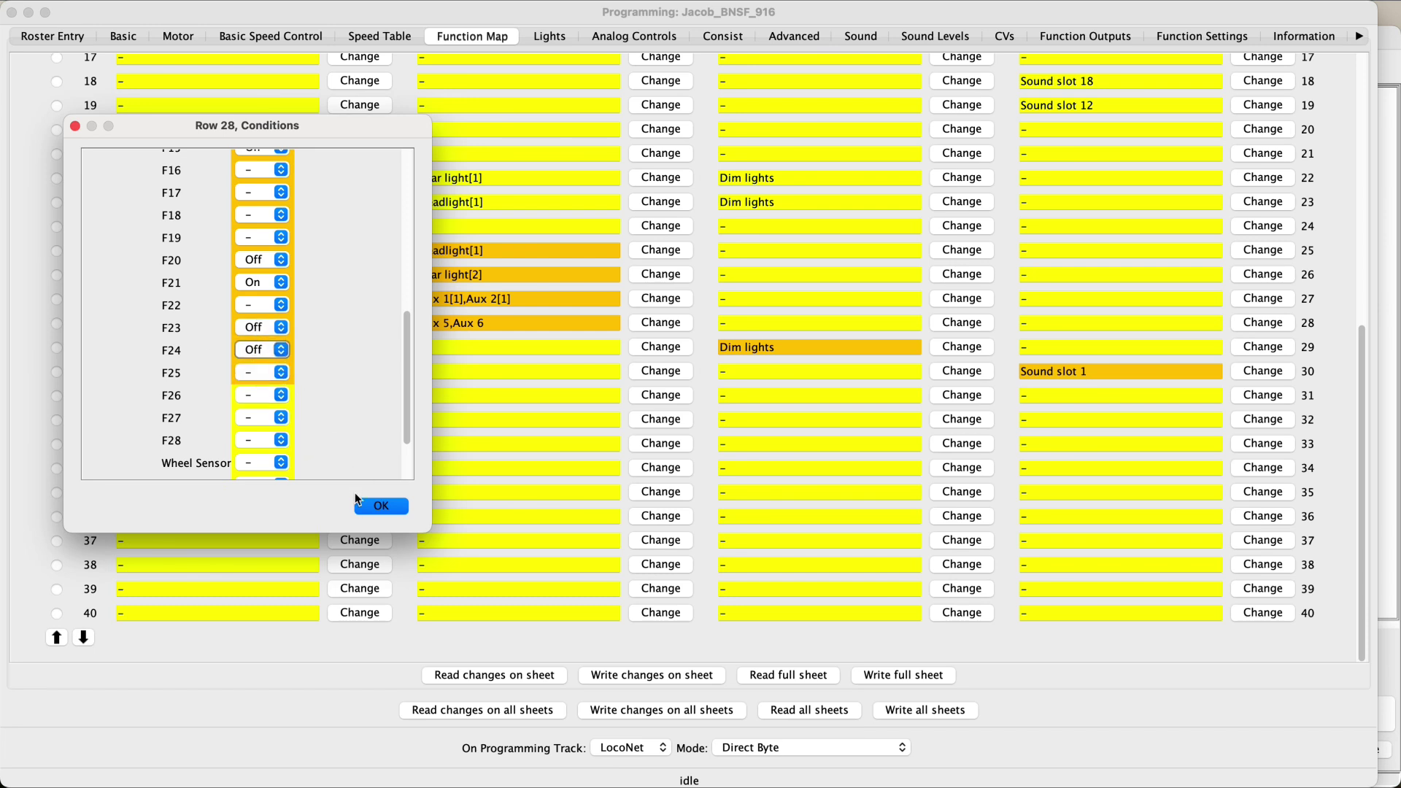
left_click(376, 506)
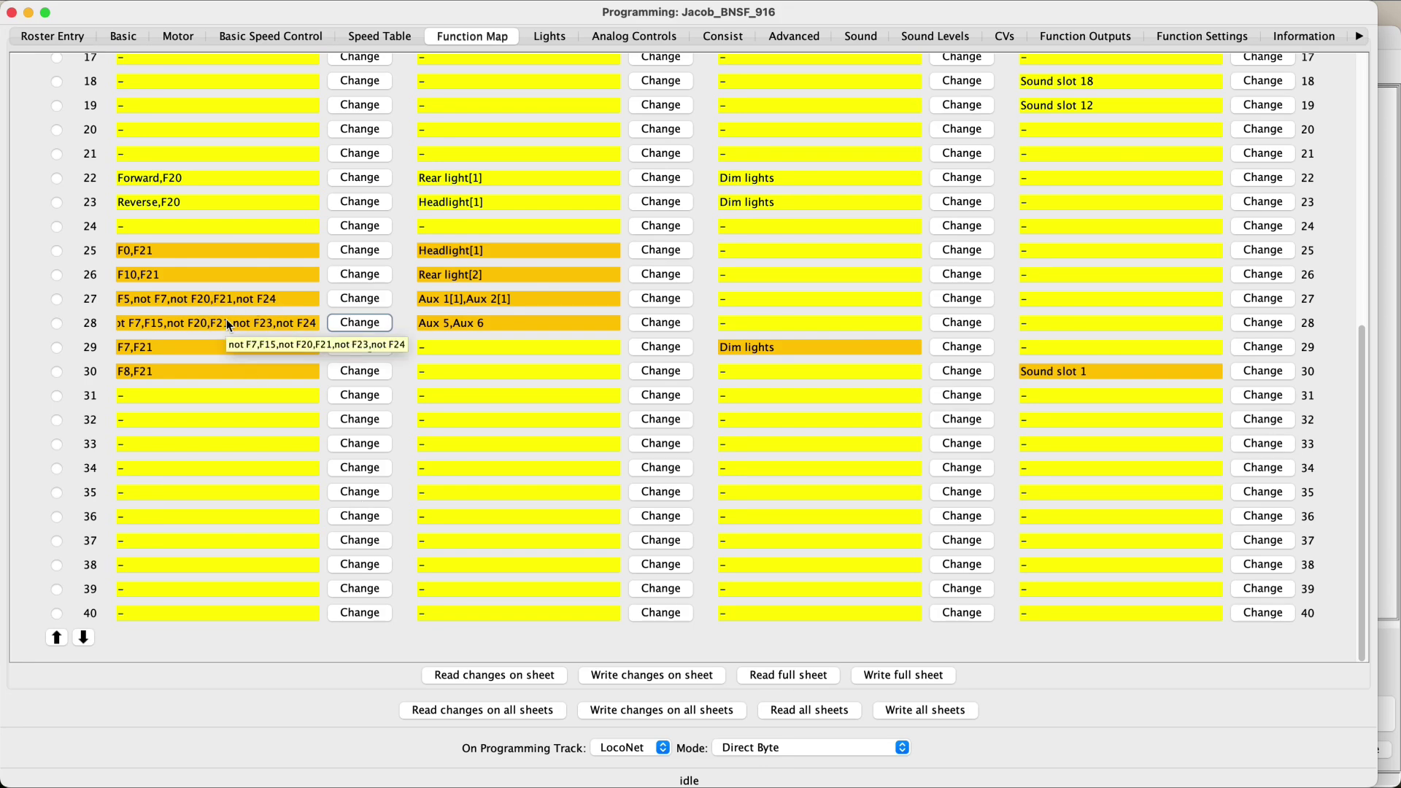
Review the function map from row 1 to row 40, checking the extended conditions of rows 27 and 28 against the other F21 rows.
scroll(226, 318, "up", 3)
scroll(227, 323, "down", 3)
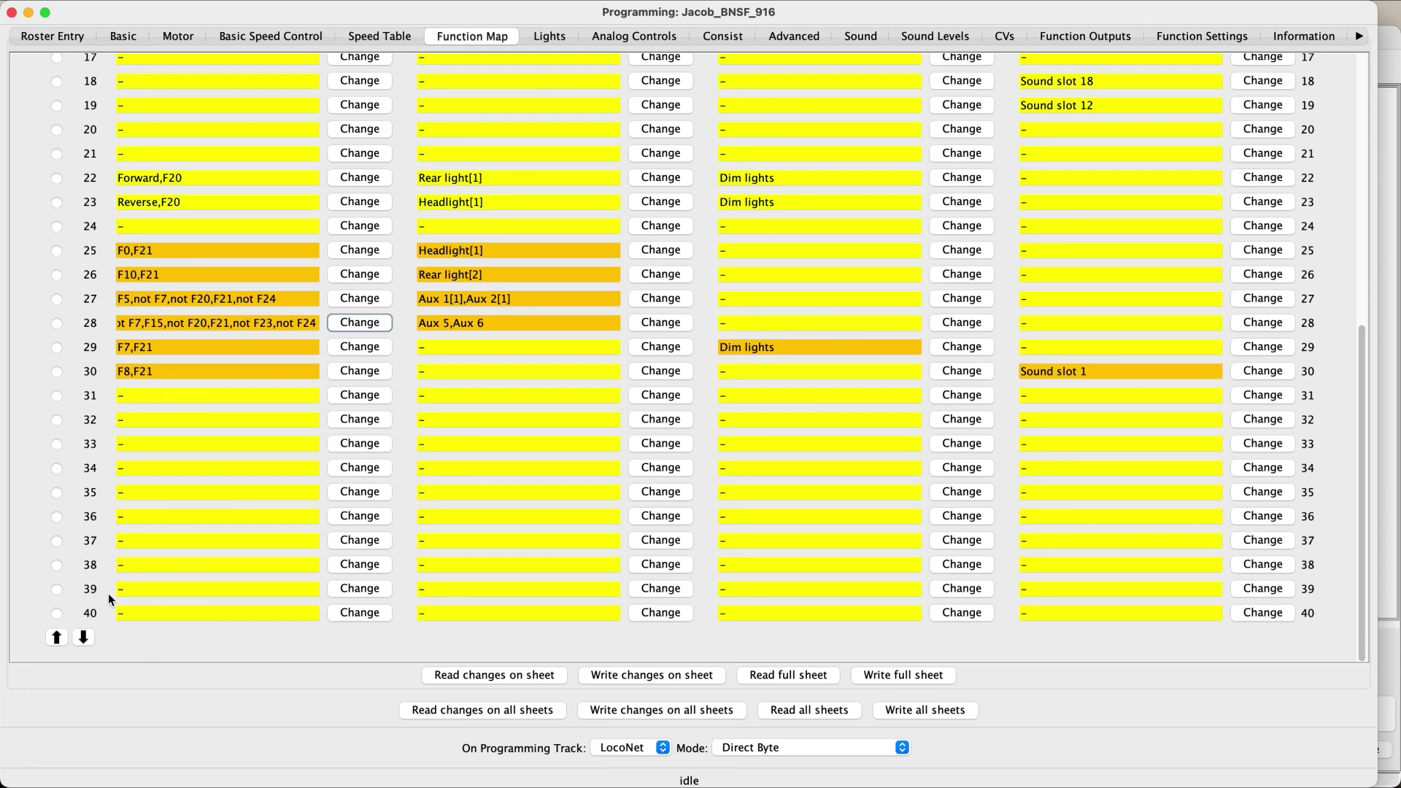
scroll(372, 562, "up", 10)
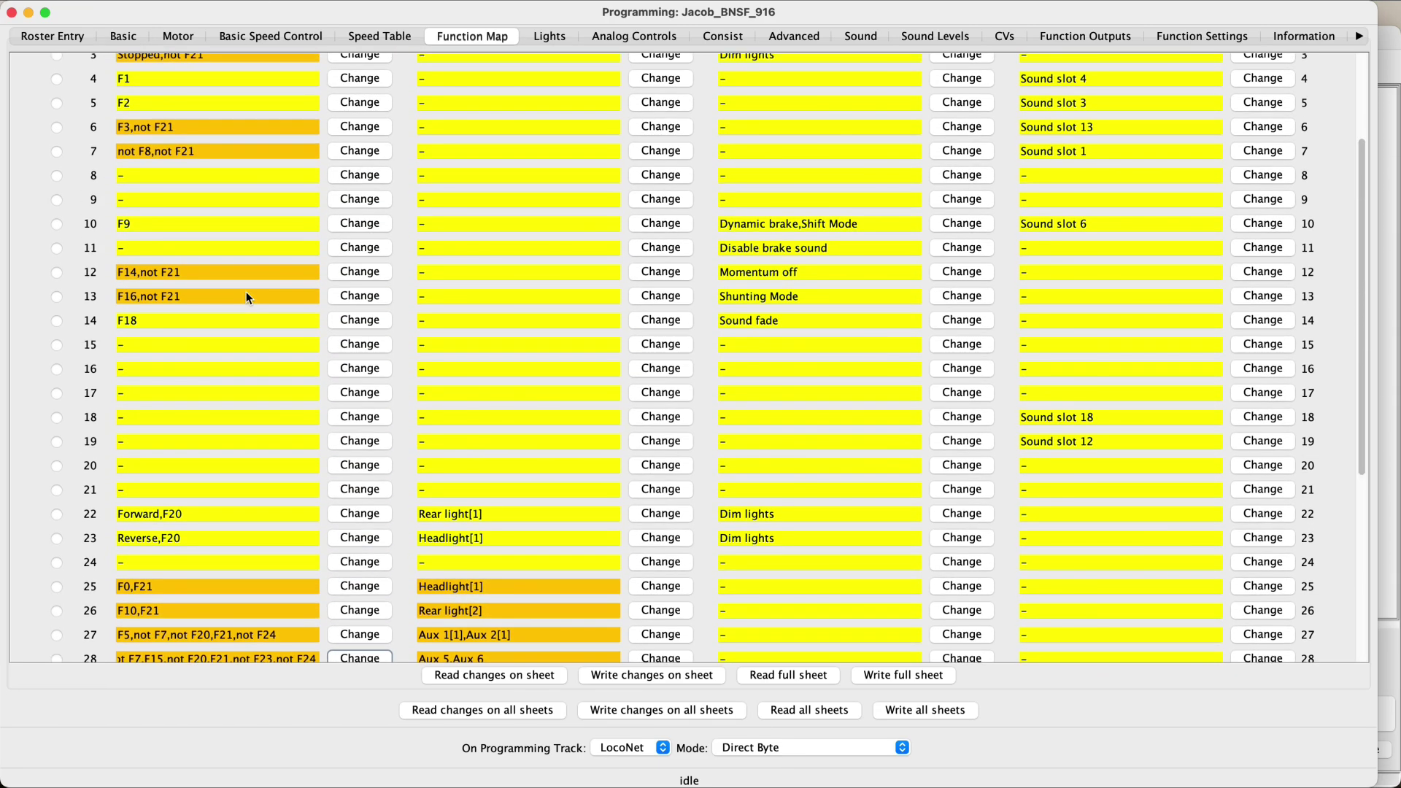
scroll(246, 296, "up", 3)
scroll(246, 295, "down", 4)
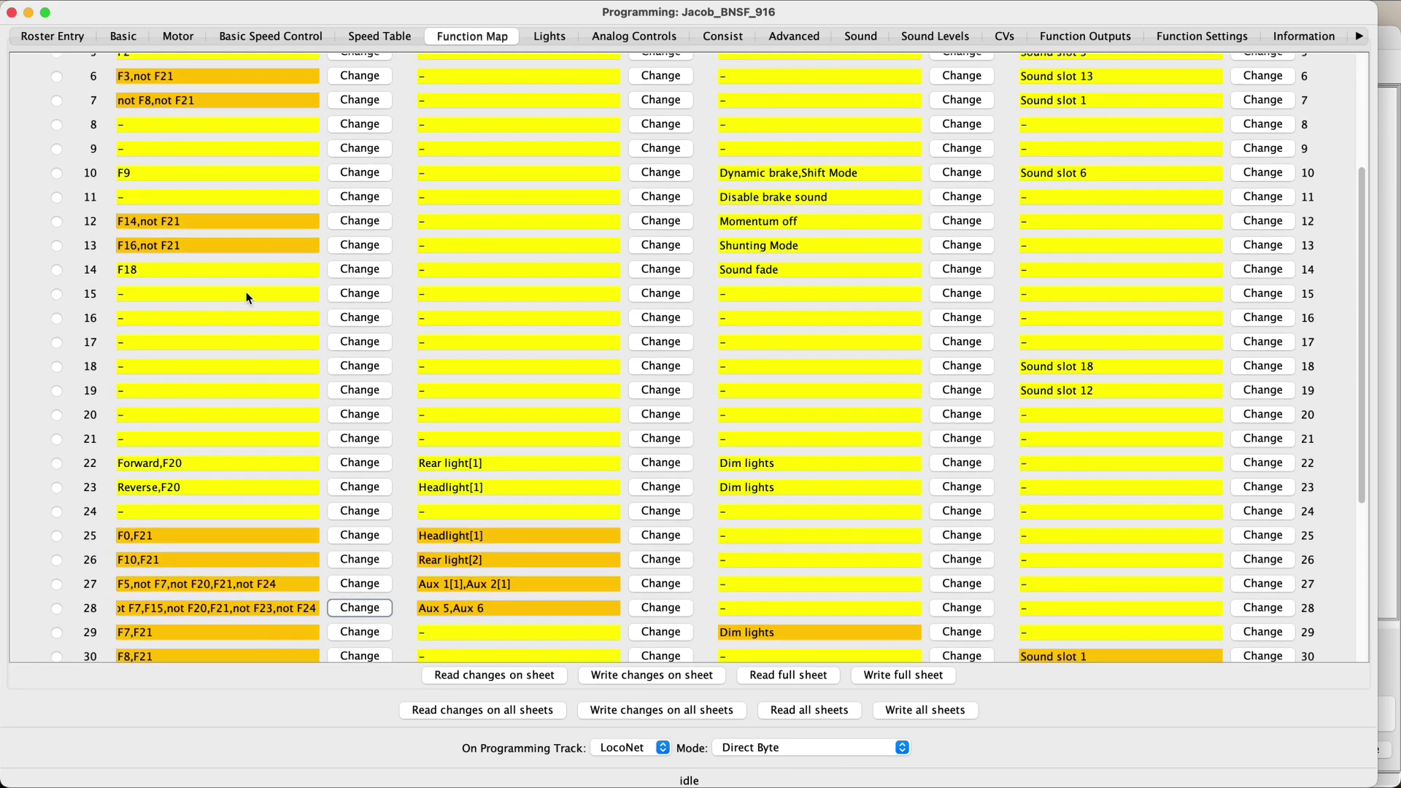
scroll(246, 296, "down", 8)
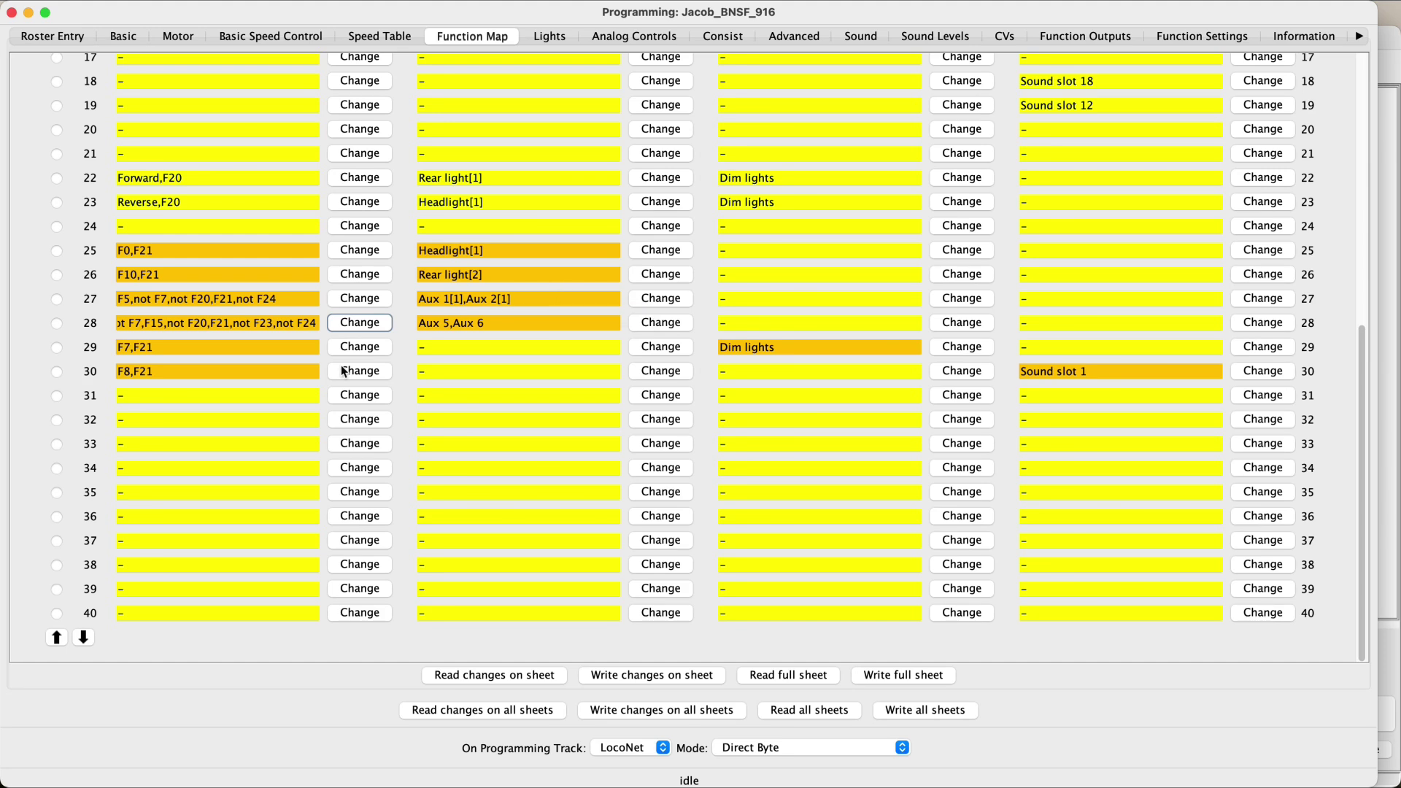
scroll(219, 323, "up", 10)
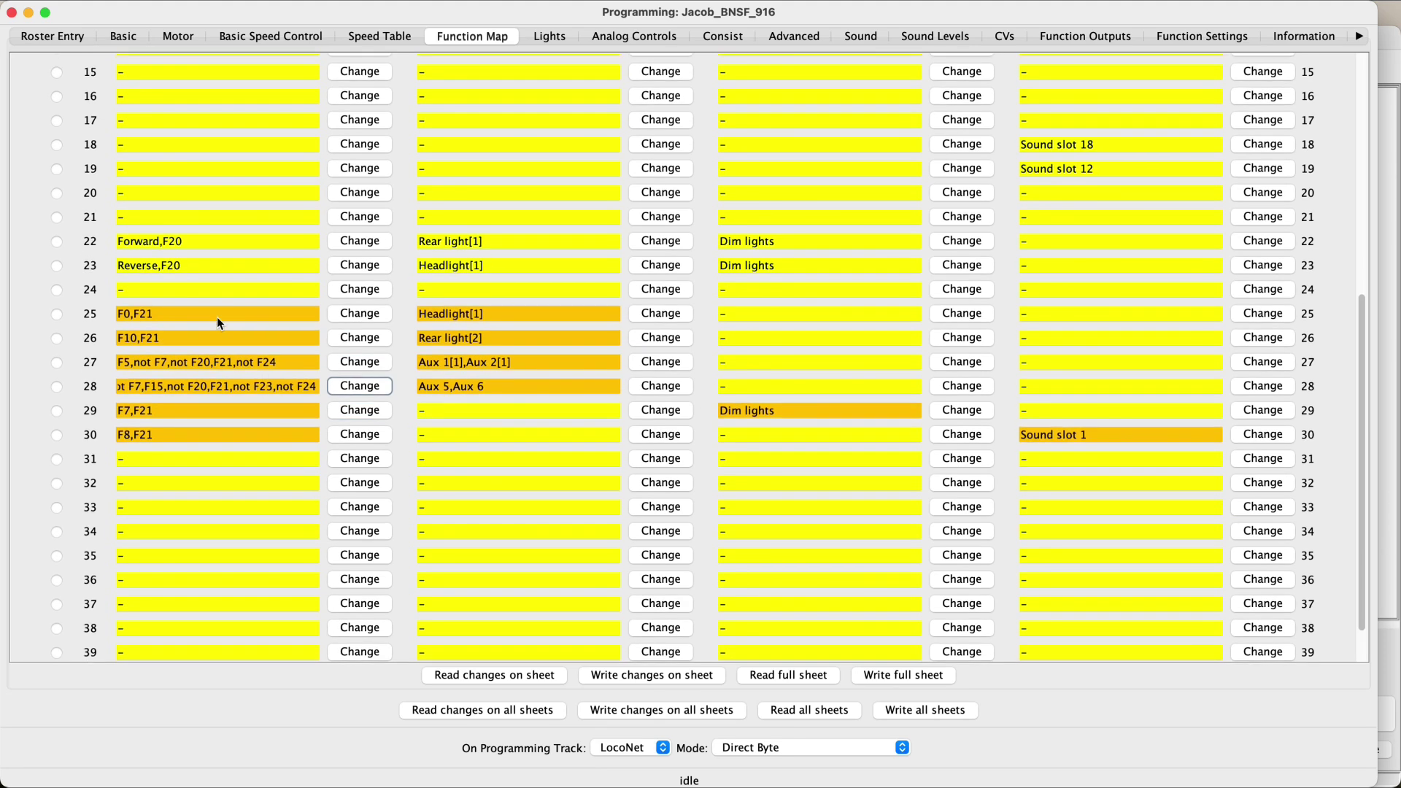
scroll(219, 323, "up", 3)
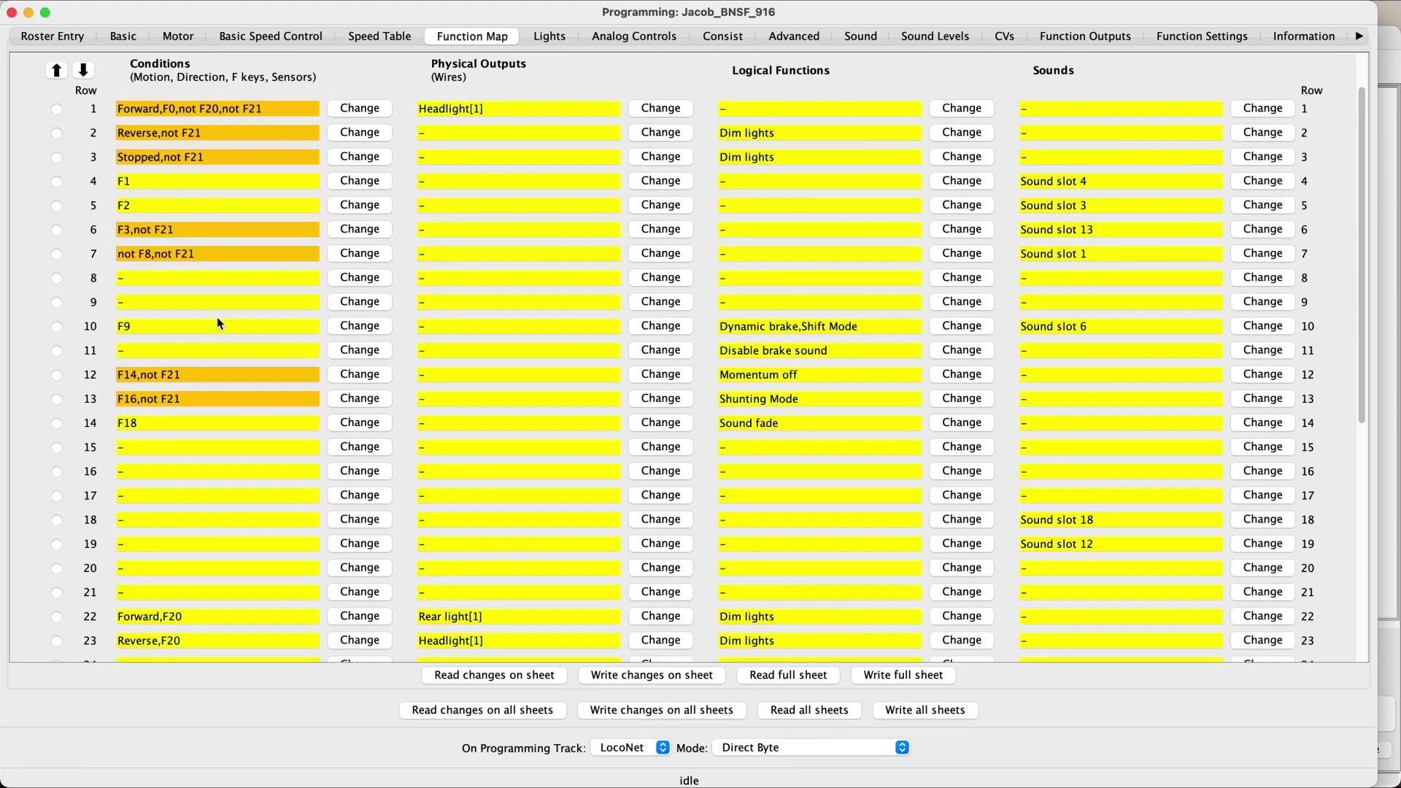
scroll(216, 316, "down", 8)
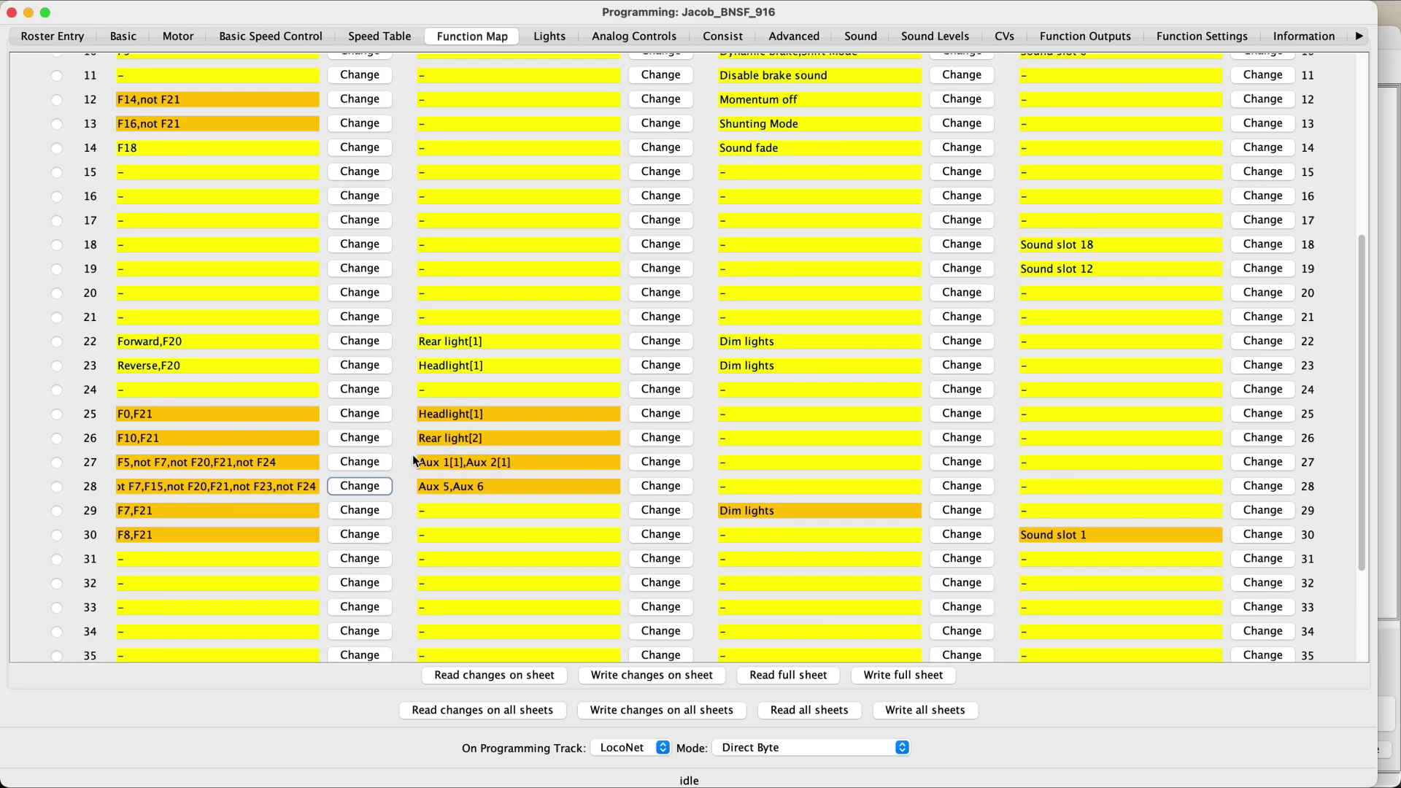
scroll(413, 456, "up", 10)
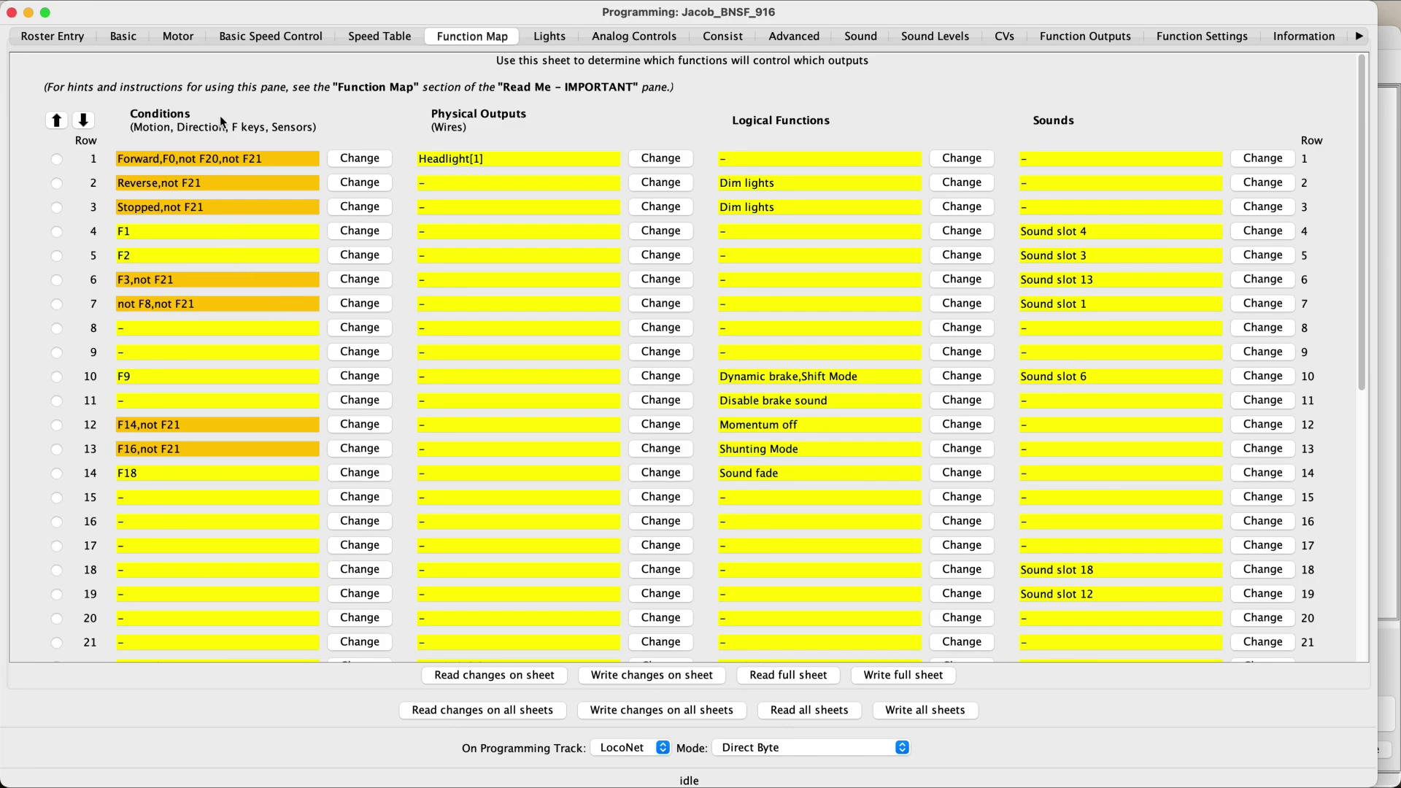
scroll(256, 284, "down", 7)
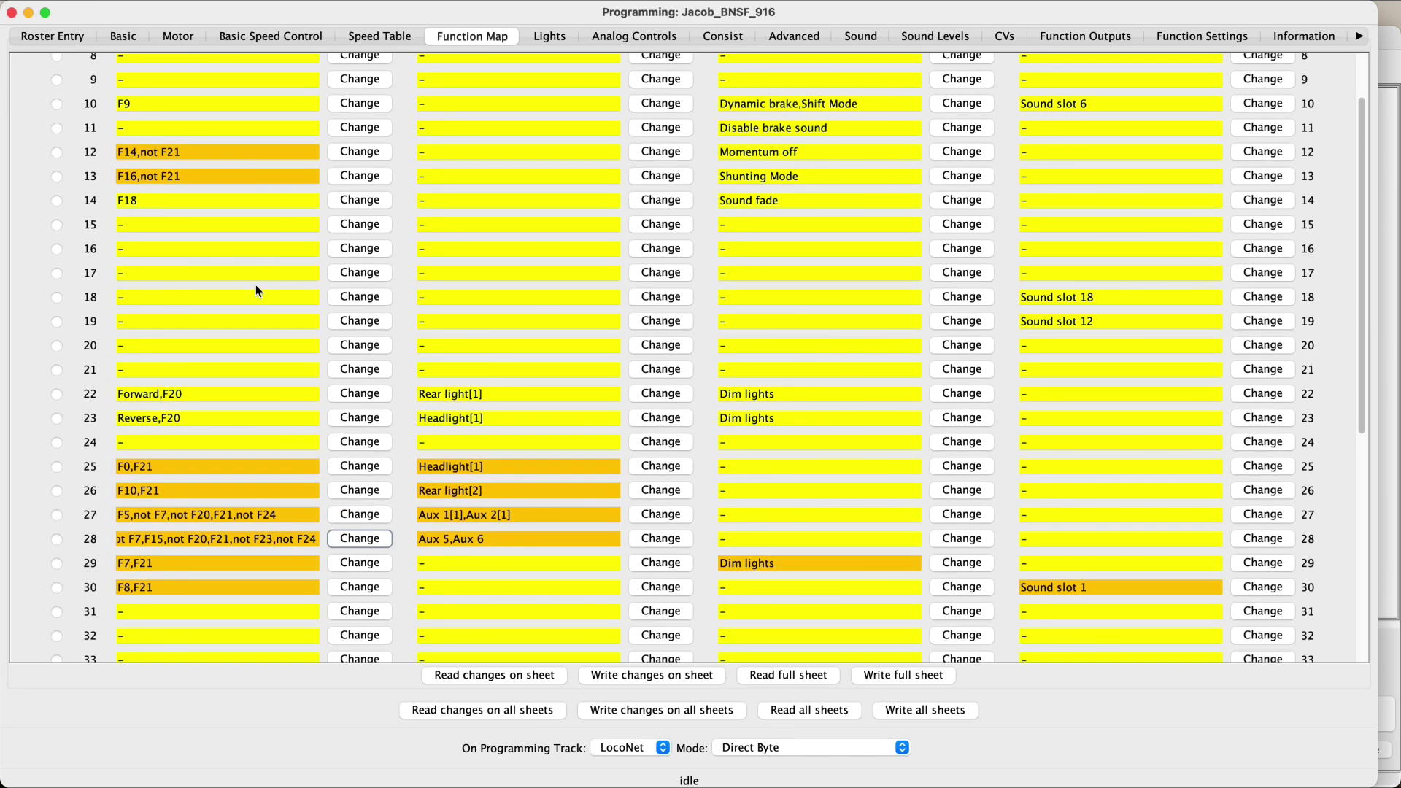
scroll(257, 291, "down", 5)
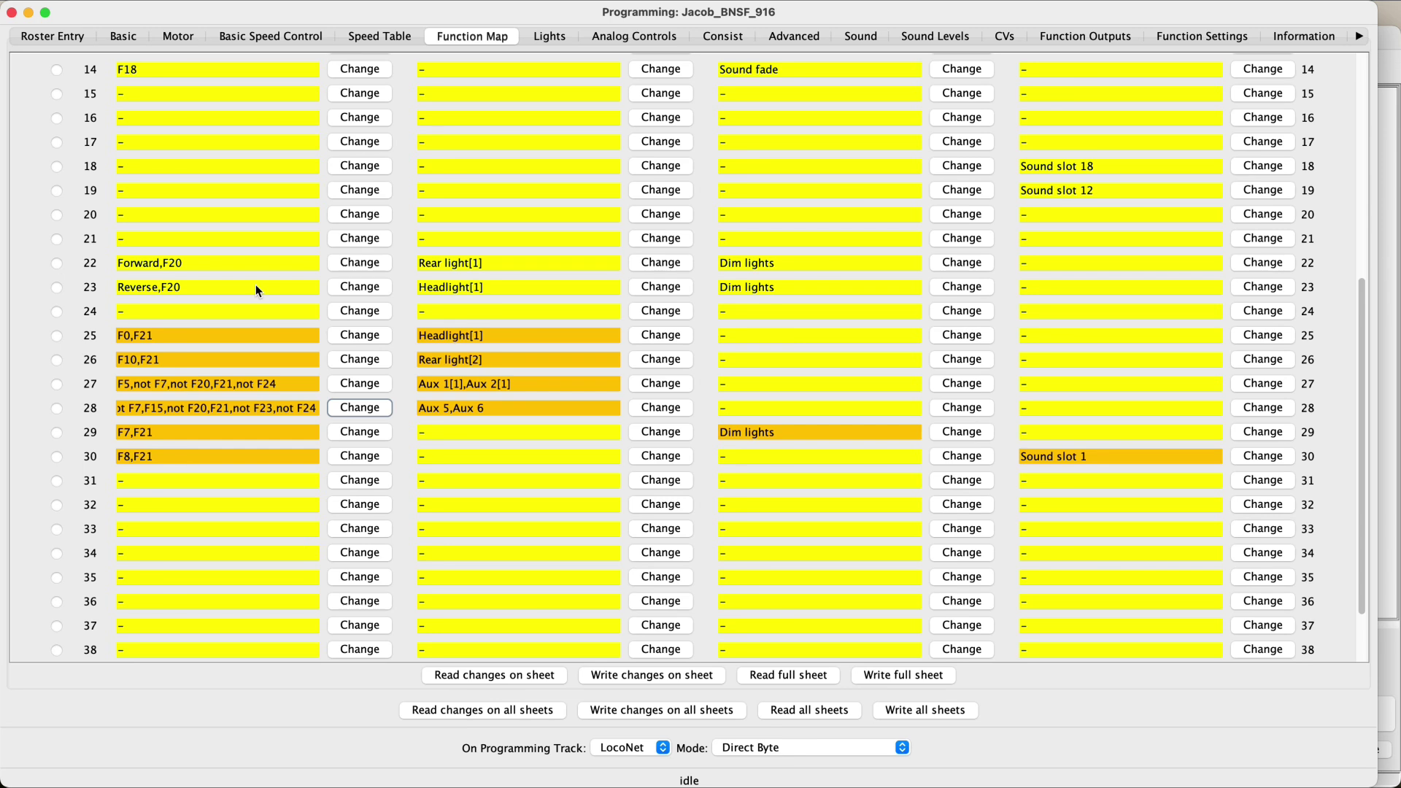
scroll(278, 319, "up", 10)
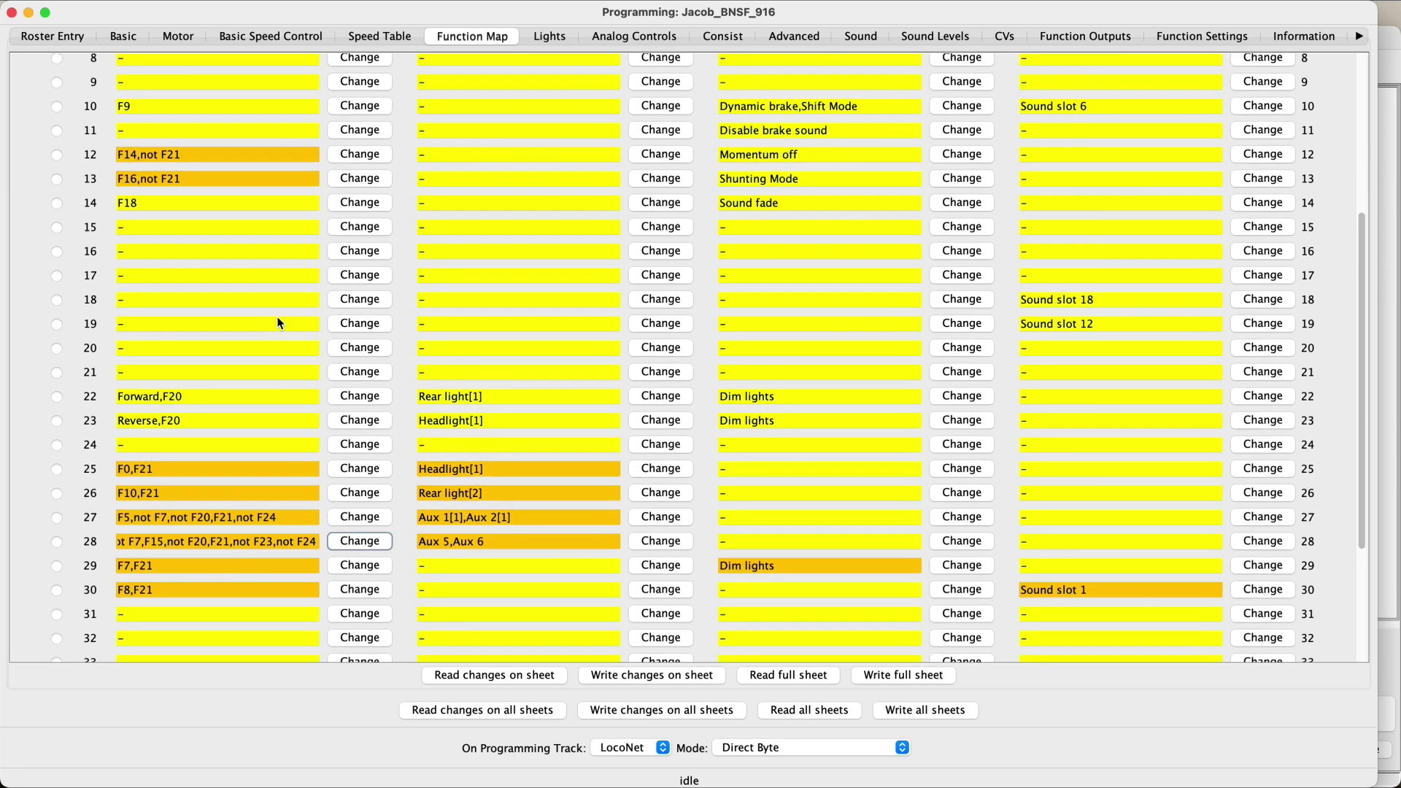
scroll(278, 322, "up", 6)
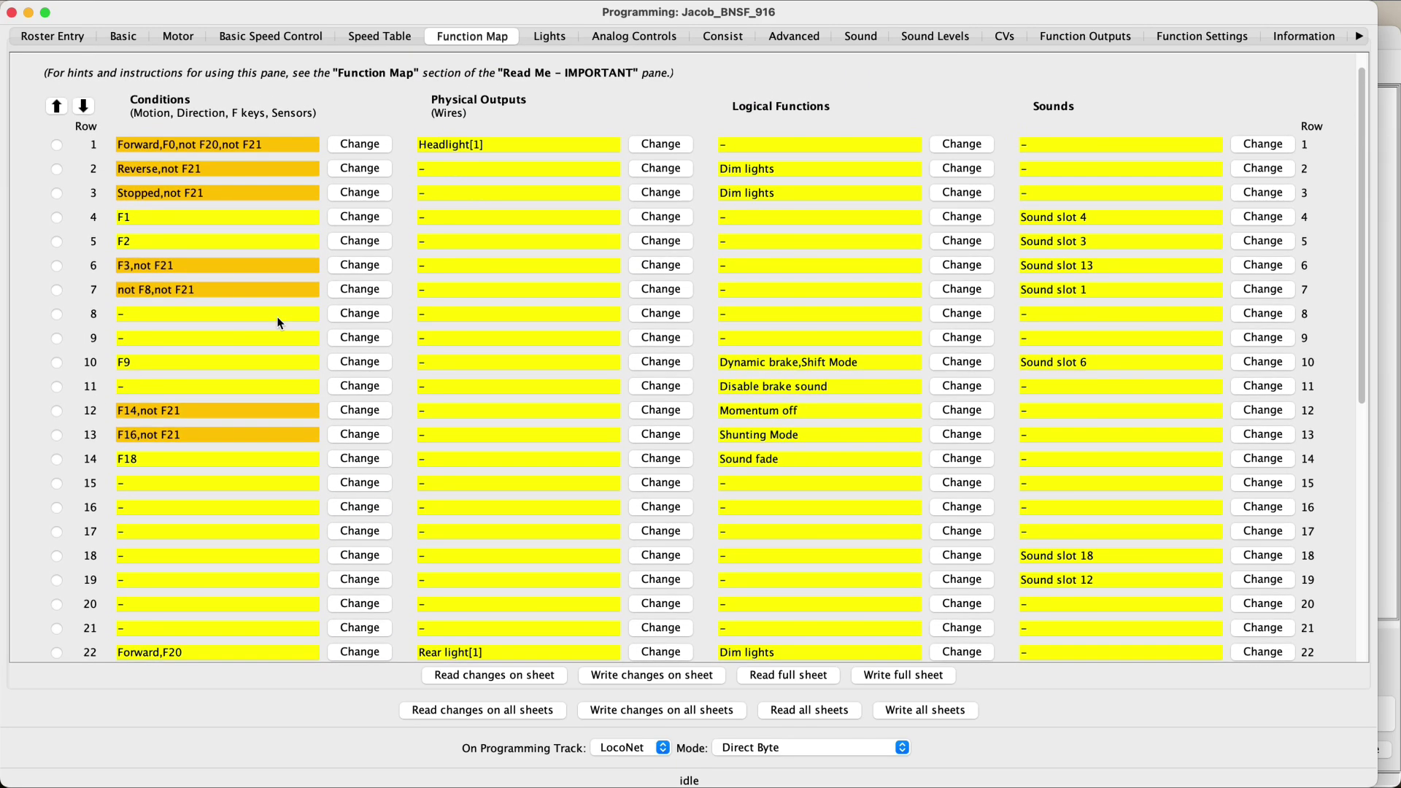